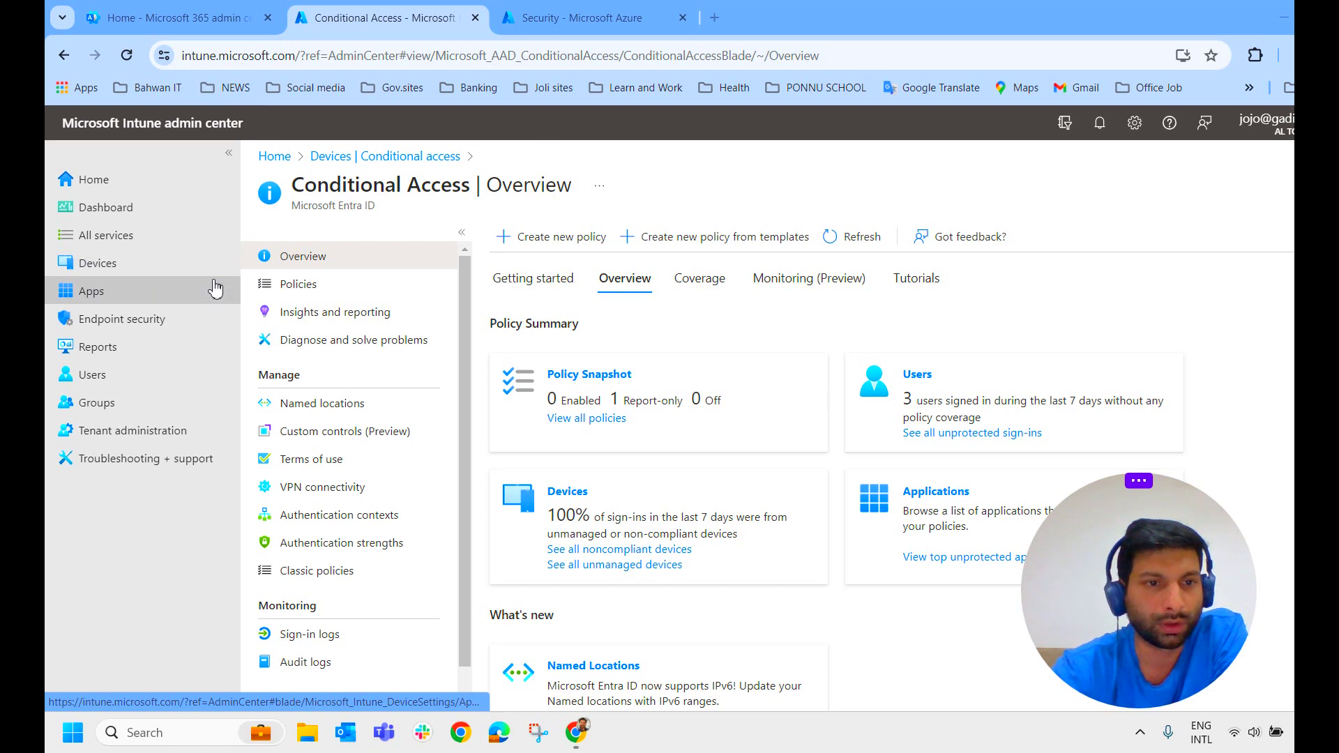
pyautogui.click(125, 274)
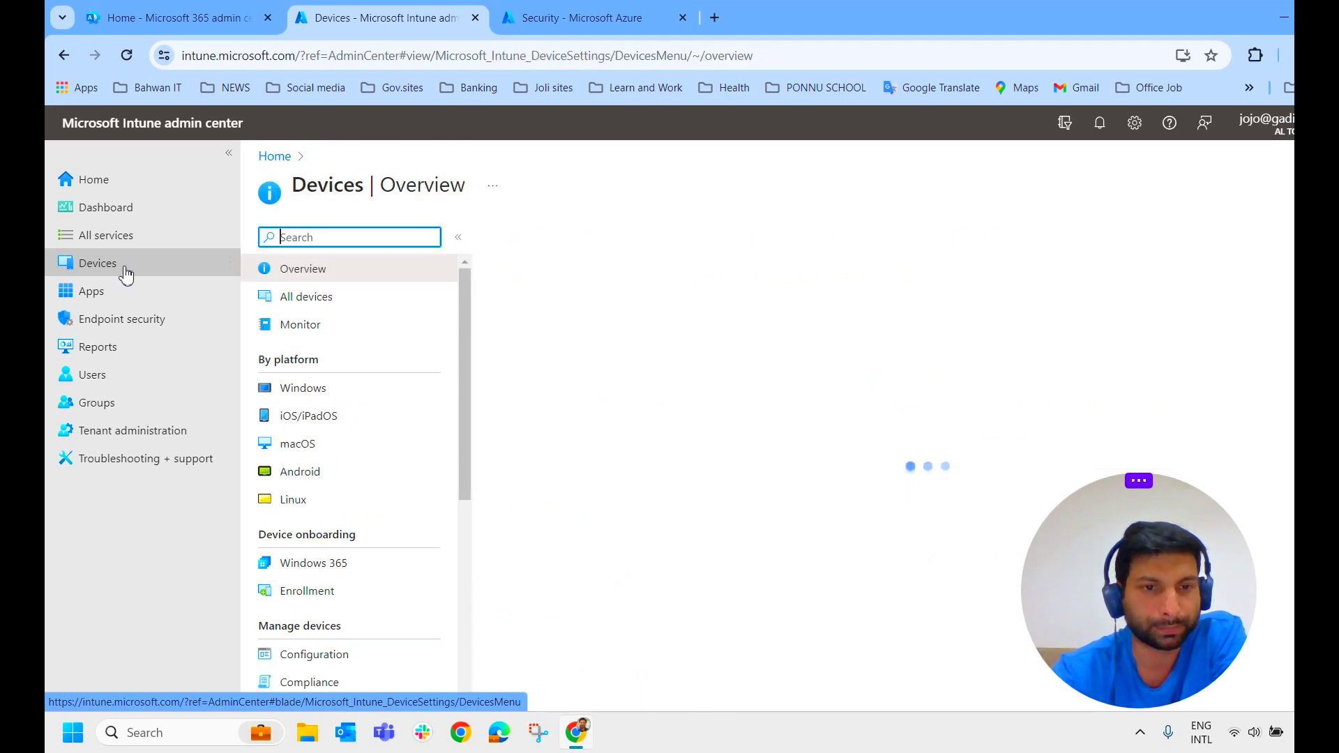
pyautogui.scroll(-1, 418, 507)
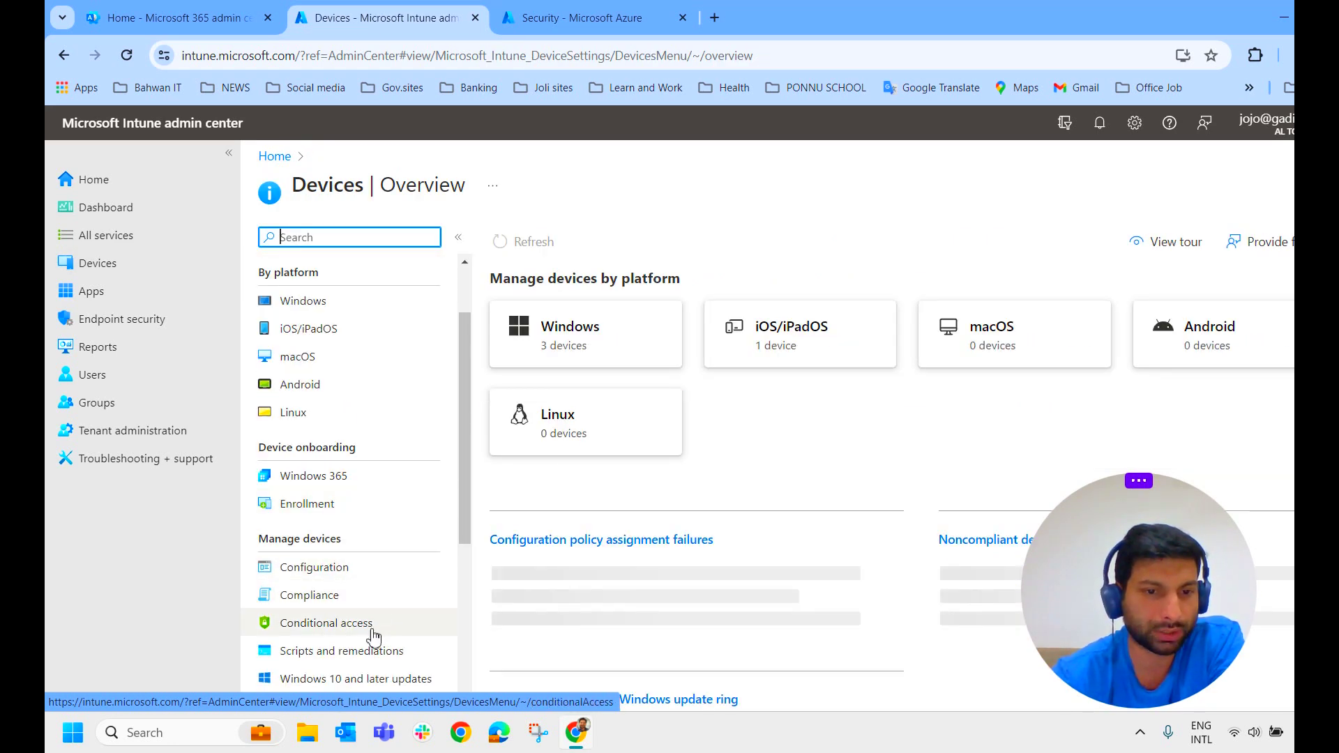
pyautogui.click(320, 599)
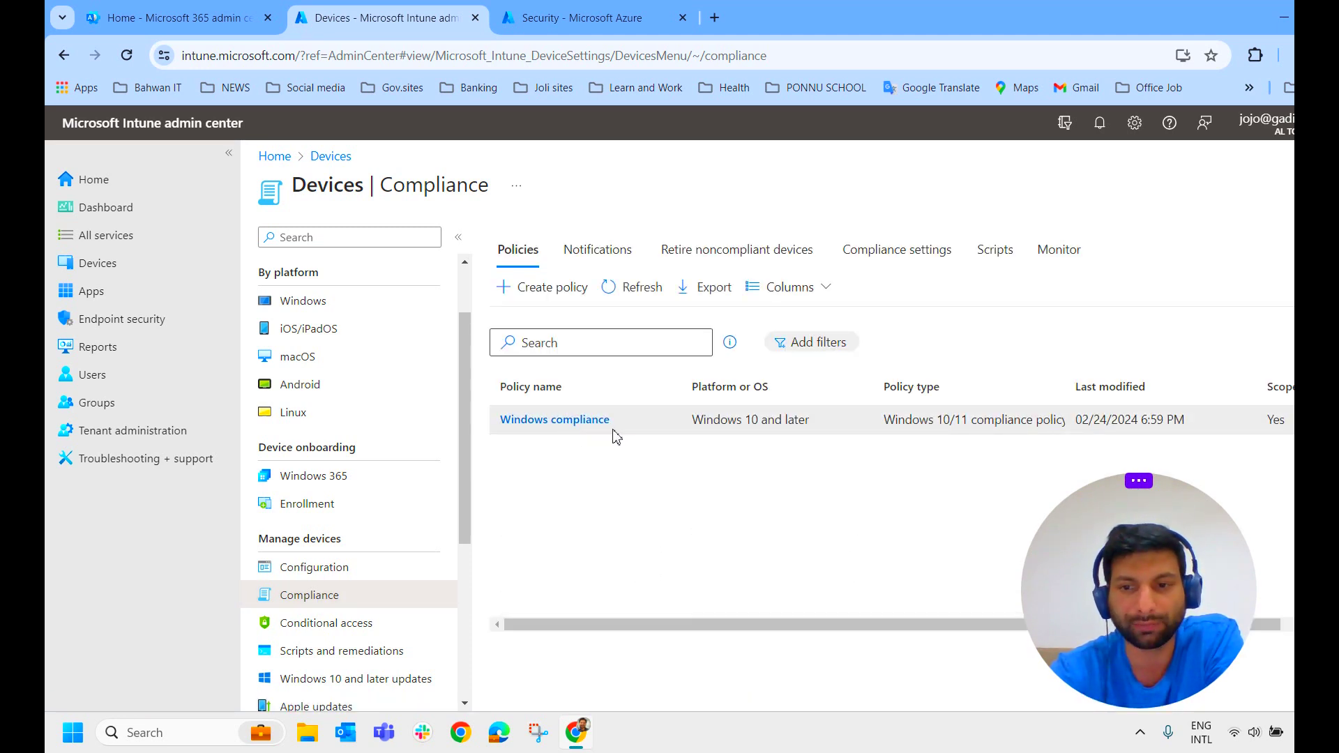
pyautogui.click(577, 420)
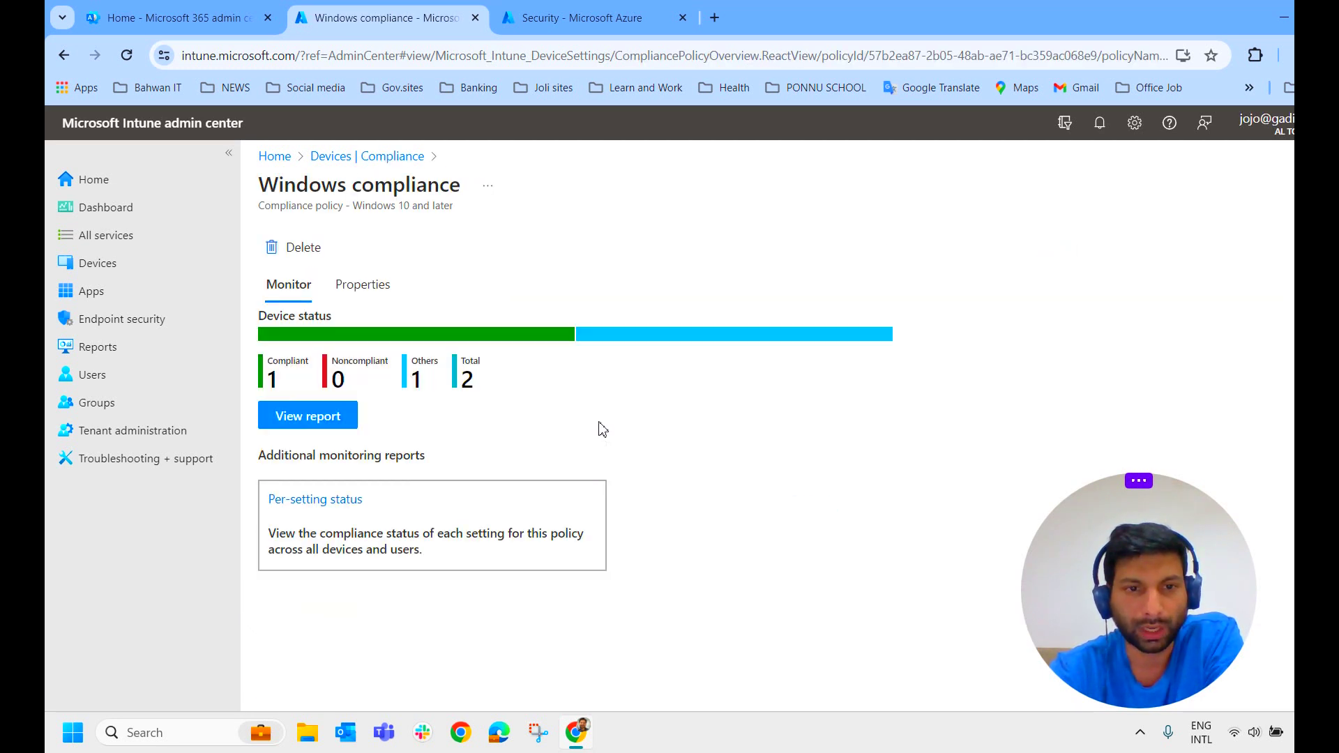
pyautogui.click(362, 285)
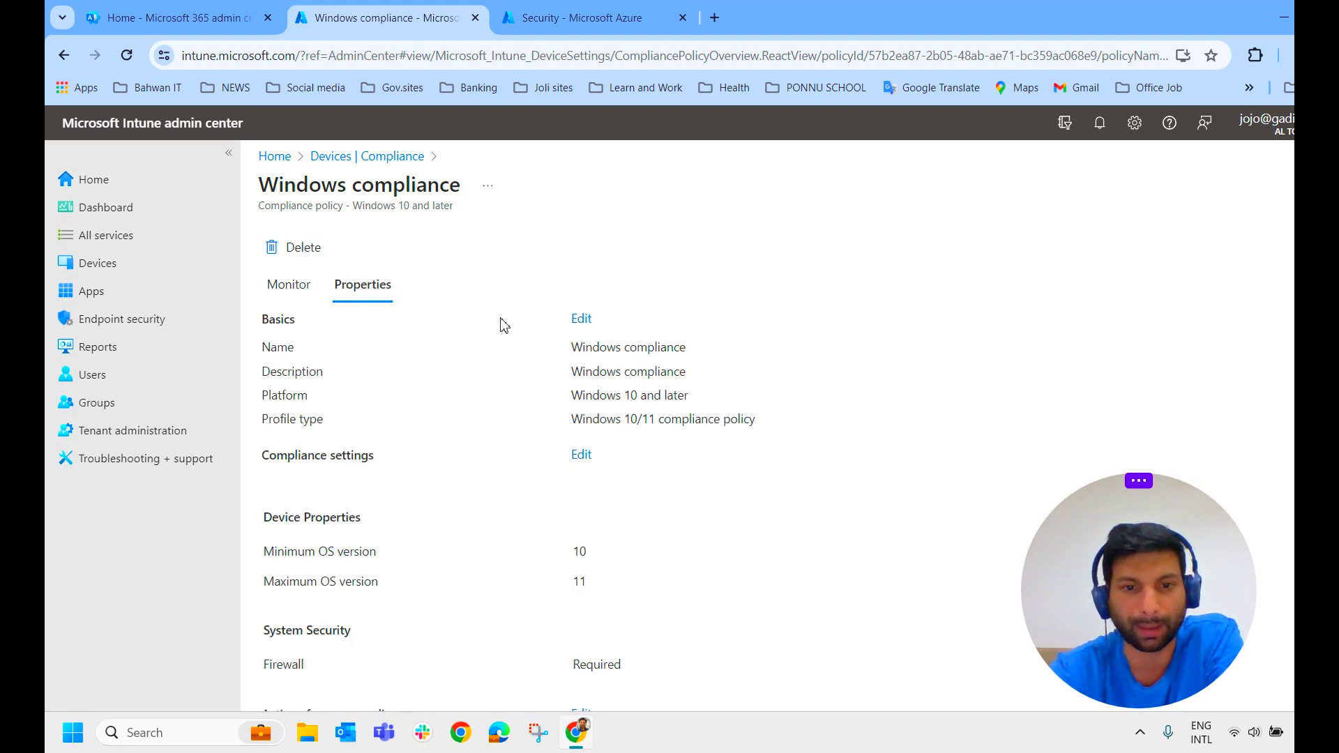
# Review the policy's device properties, system security, actions for noncompliance and group assignments.
pyautogui.scroll(-7, 583, 417)
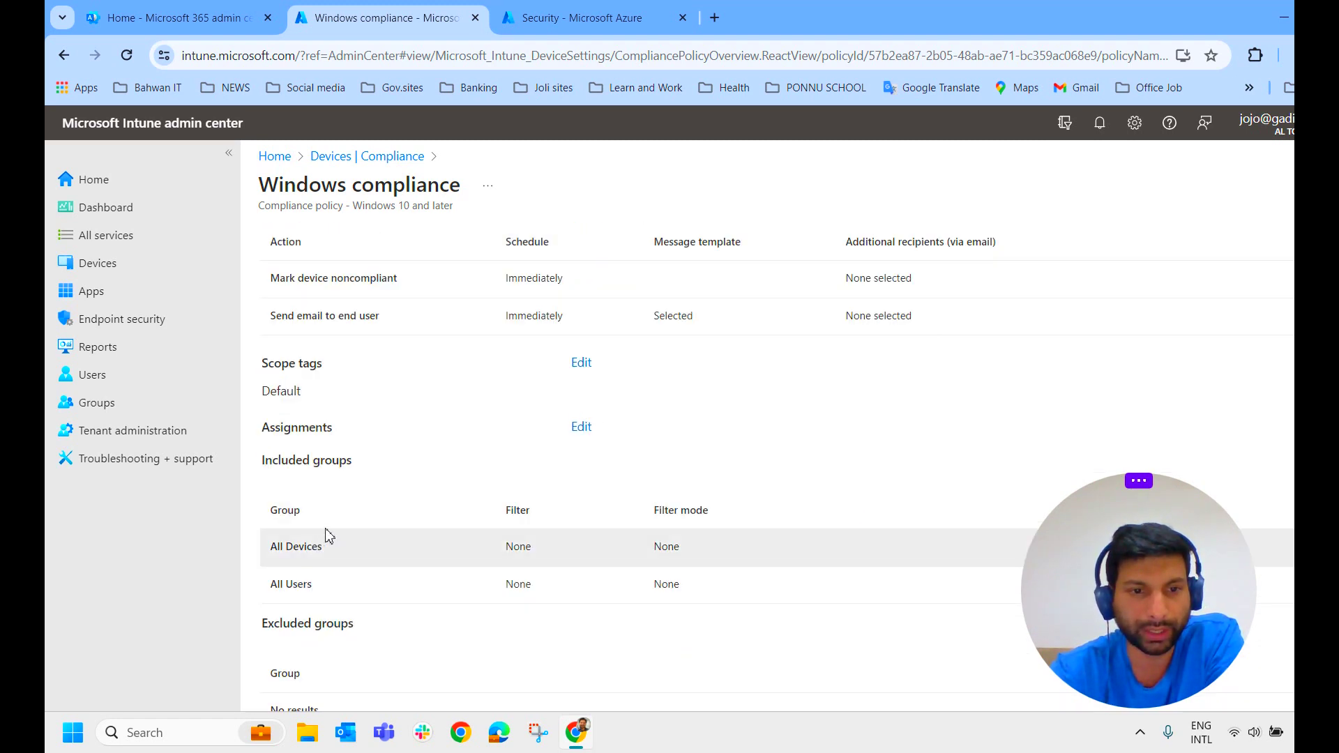
pyautogui.scroll(-1, 448, 508)
pyautogui.scroll(3, 470, 515)
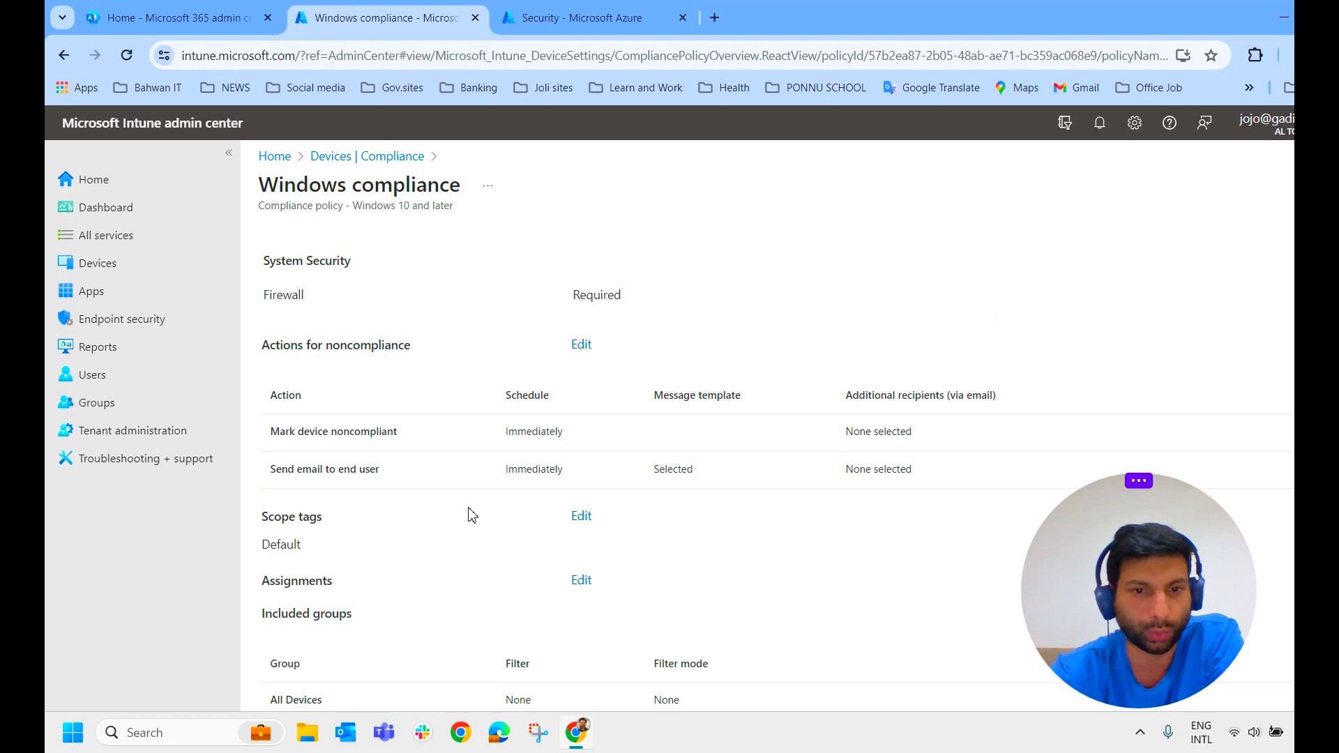
pyautogui.scroll(-3, 467, 514)
pyautogui.scroll(6, 467, 511)
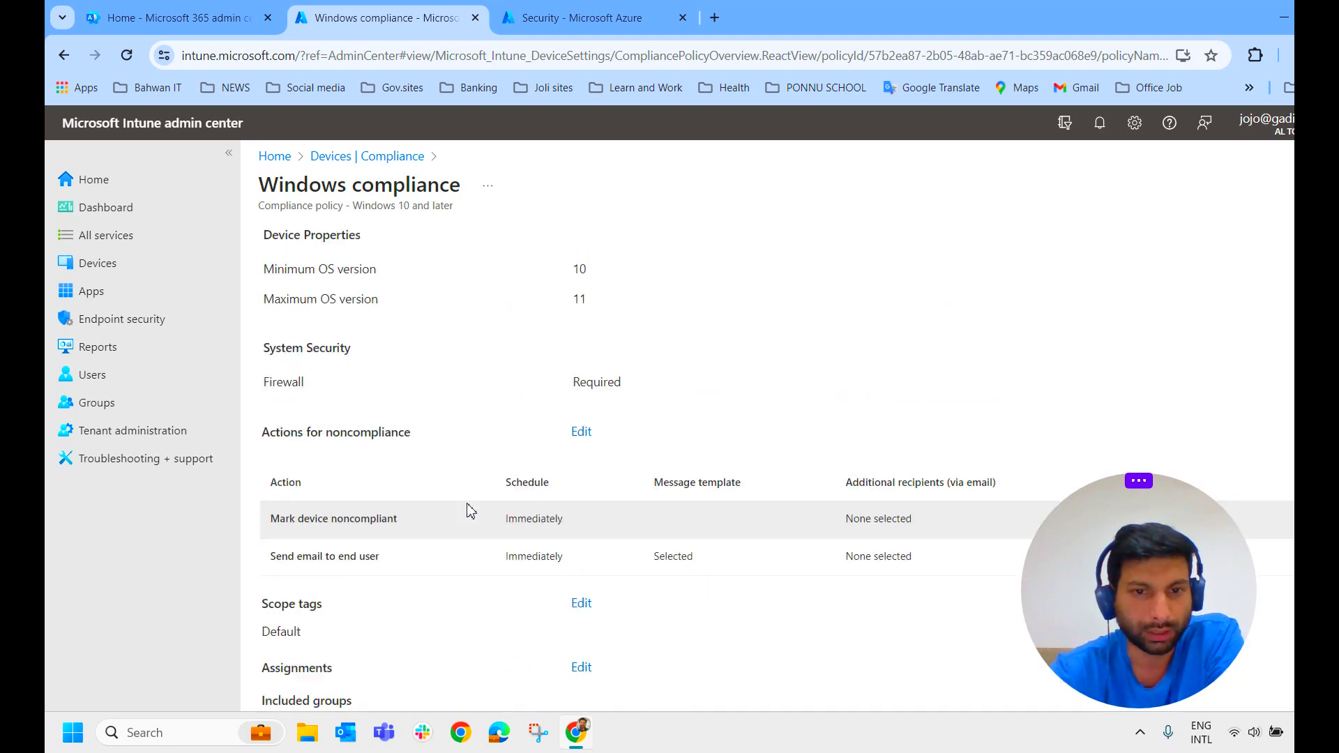
pyautogui.moveTo(265, 449); pyautogui.dragTo(416, 481)
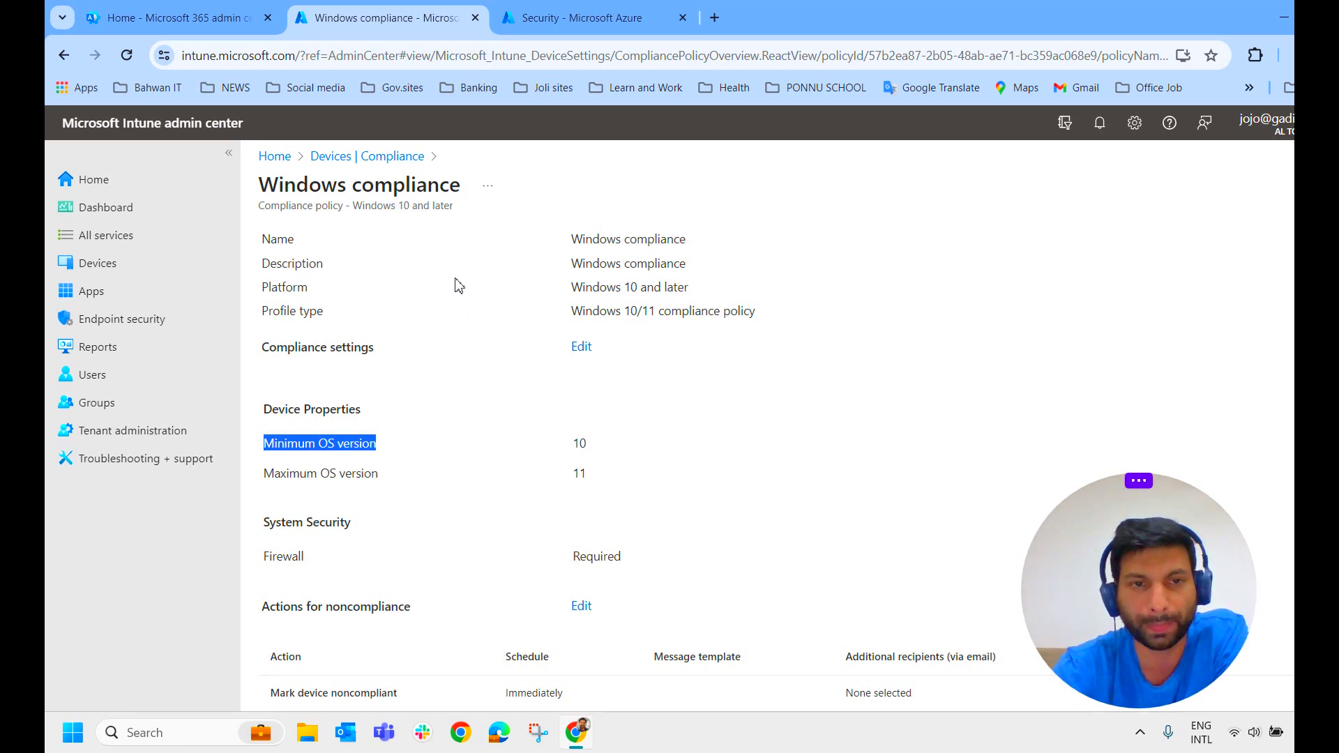
pyautogui.click(367, 155)
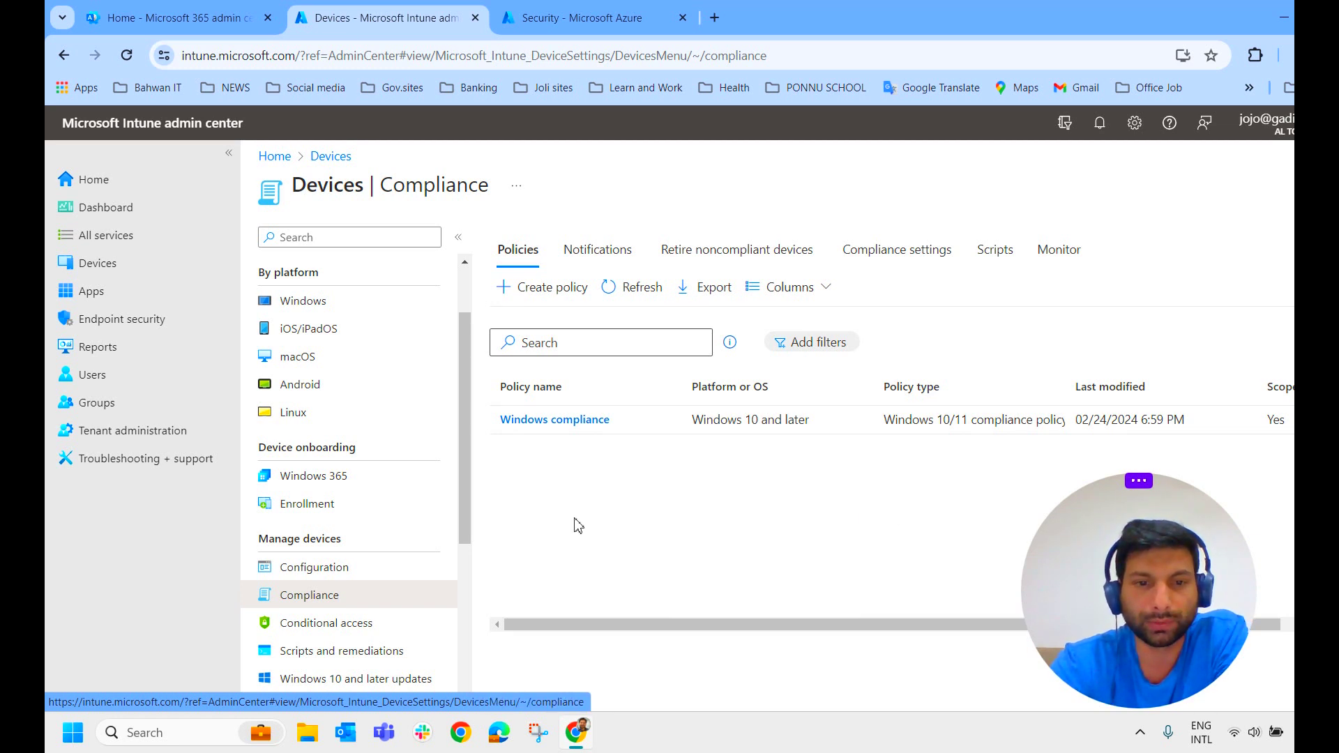
pyautogui.click(336, 629)
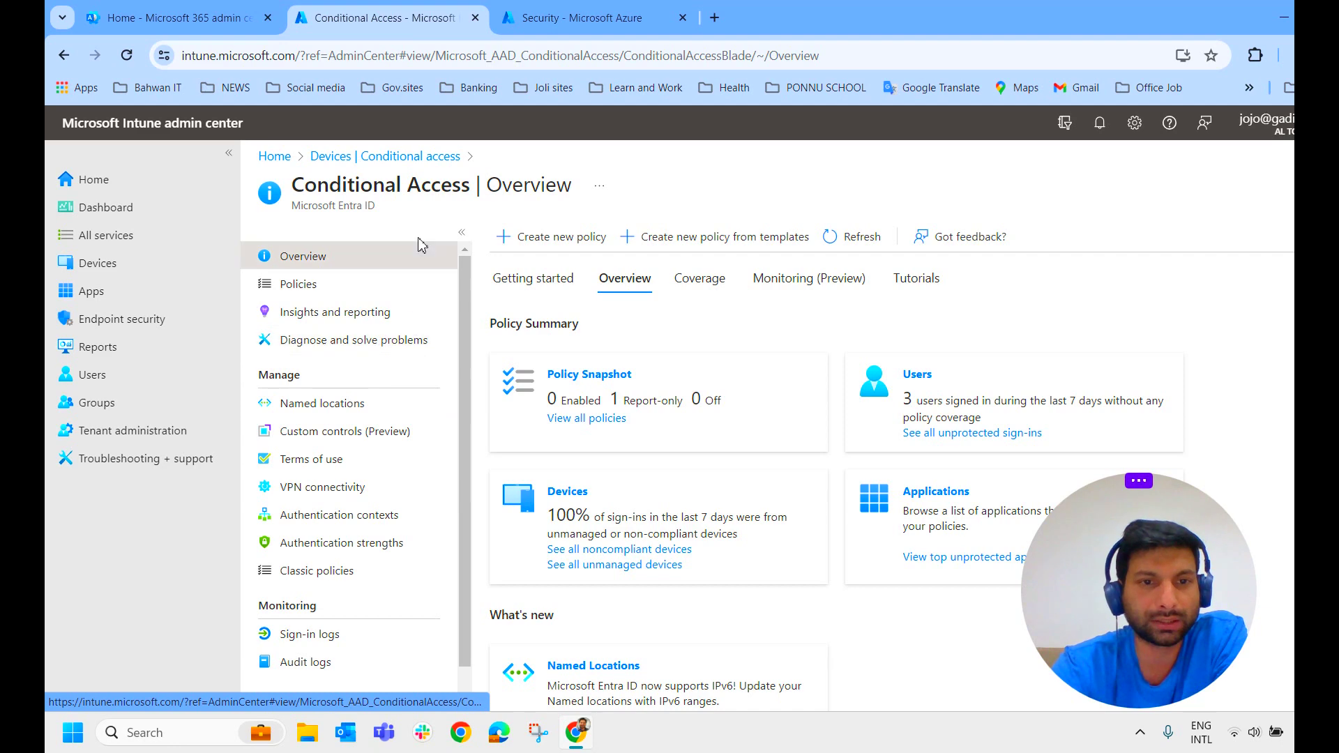
pyautogui.click(625, 15)
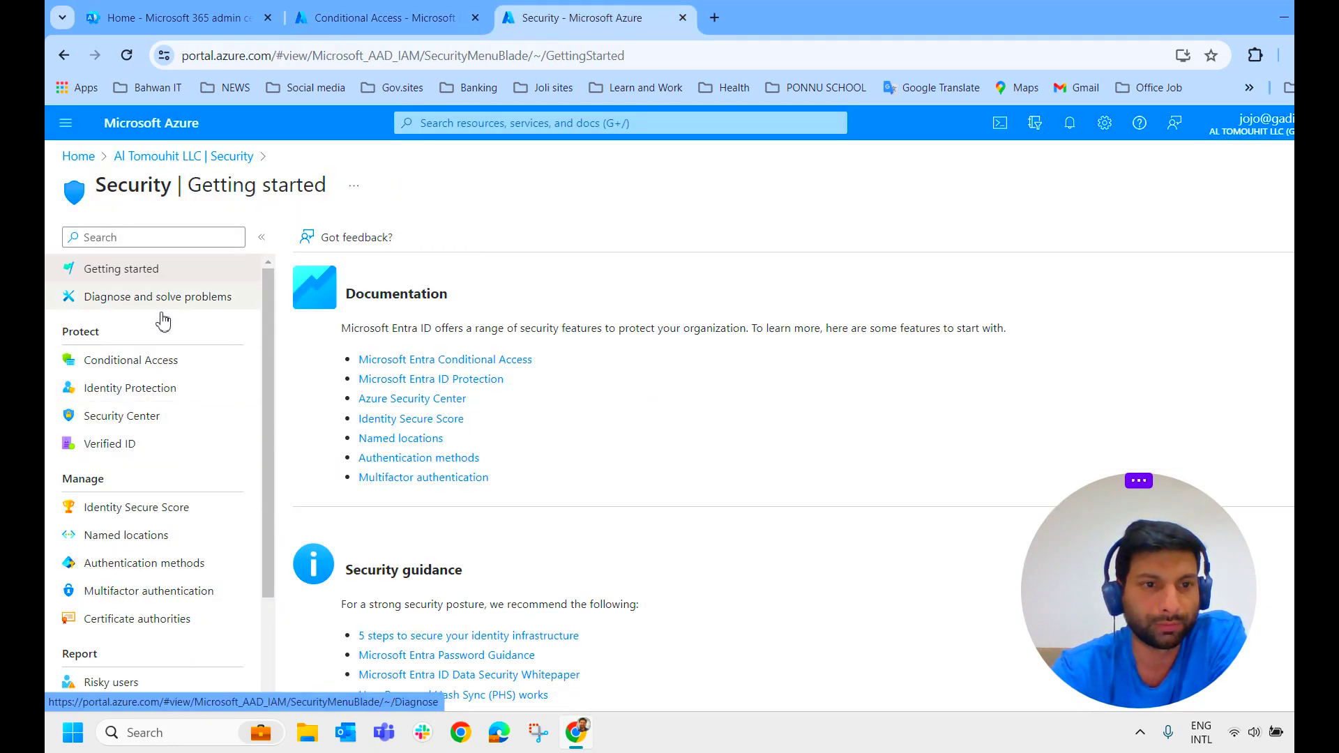
pyautogui.hotkey('alt', 'Left')
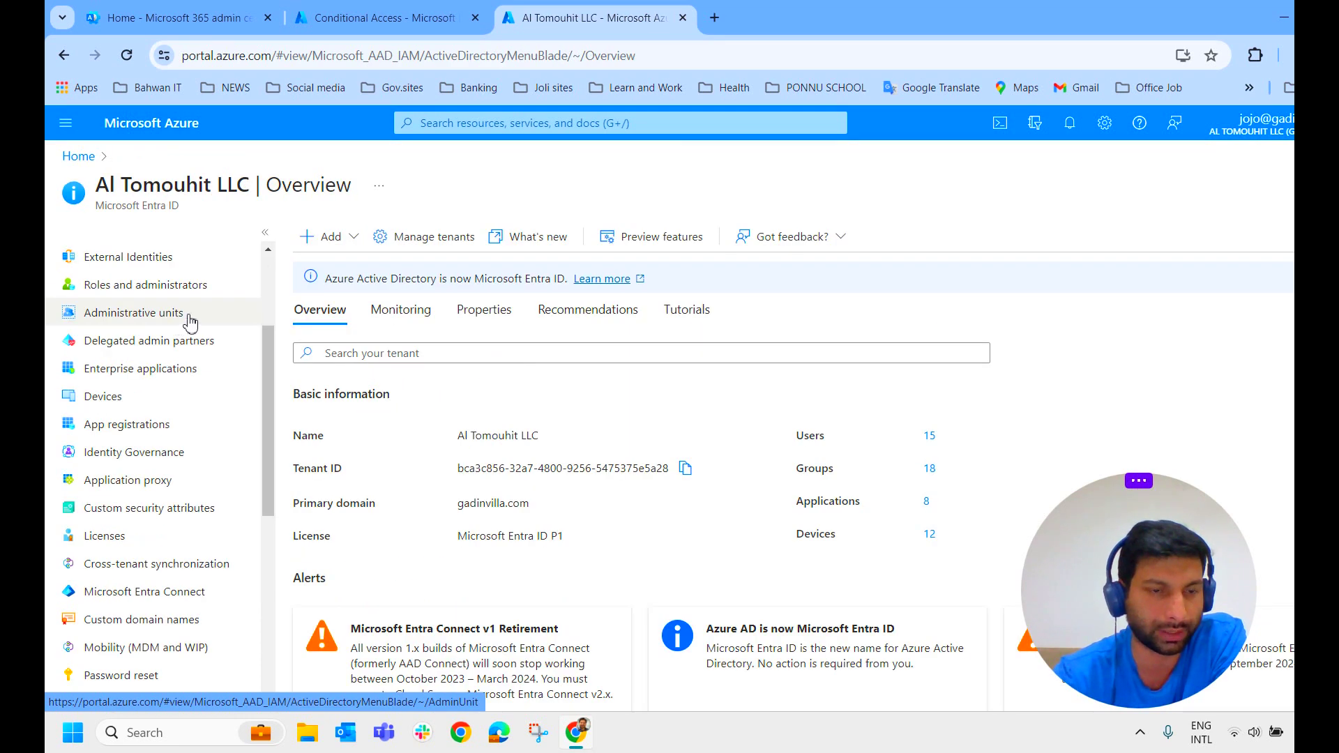
pyautogui.scroll(-5, 190, 322)
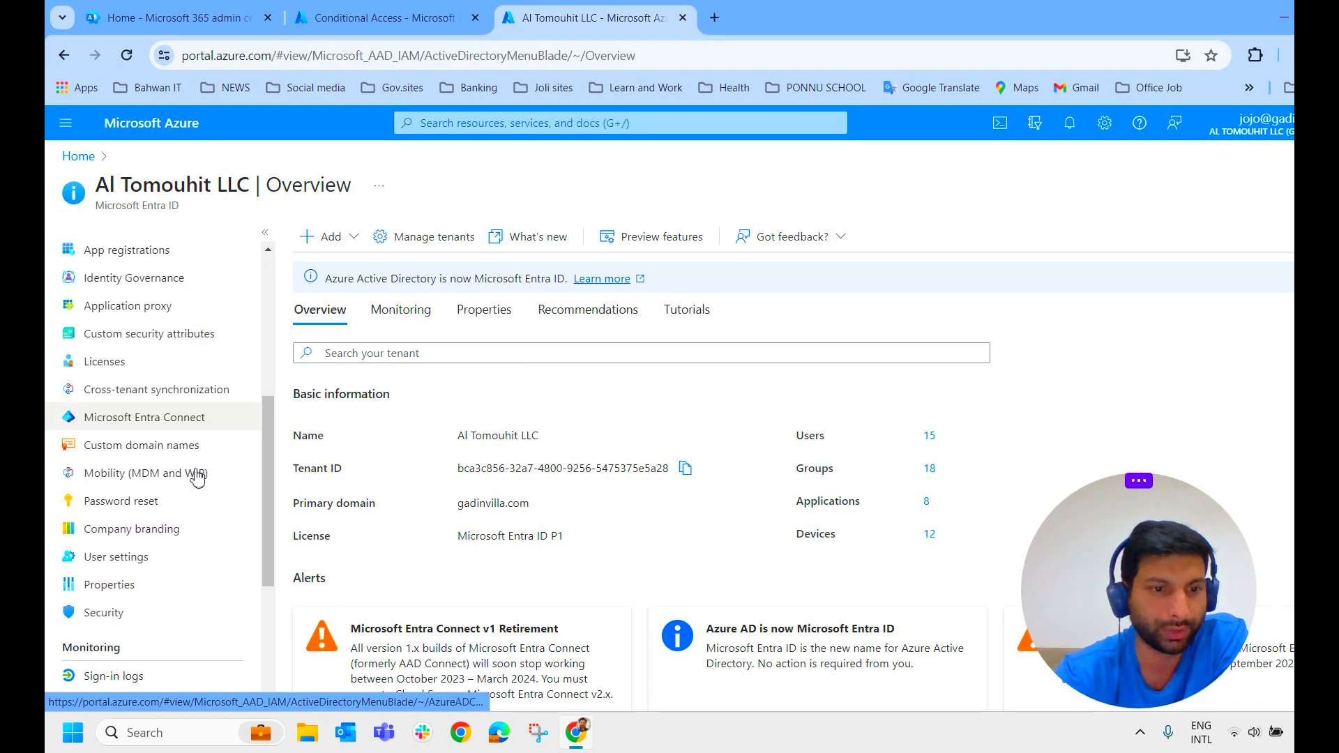
pyautogui.click(119, 614)
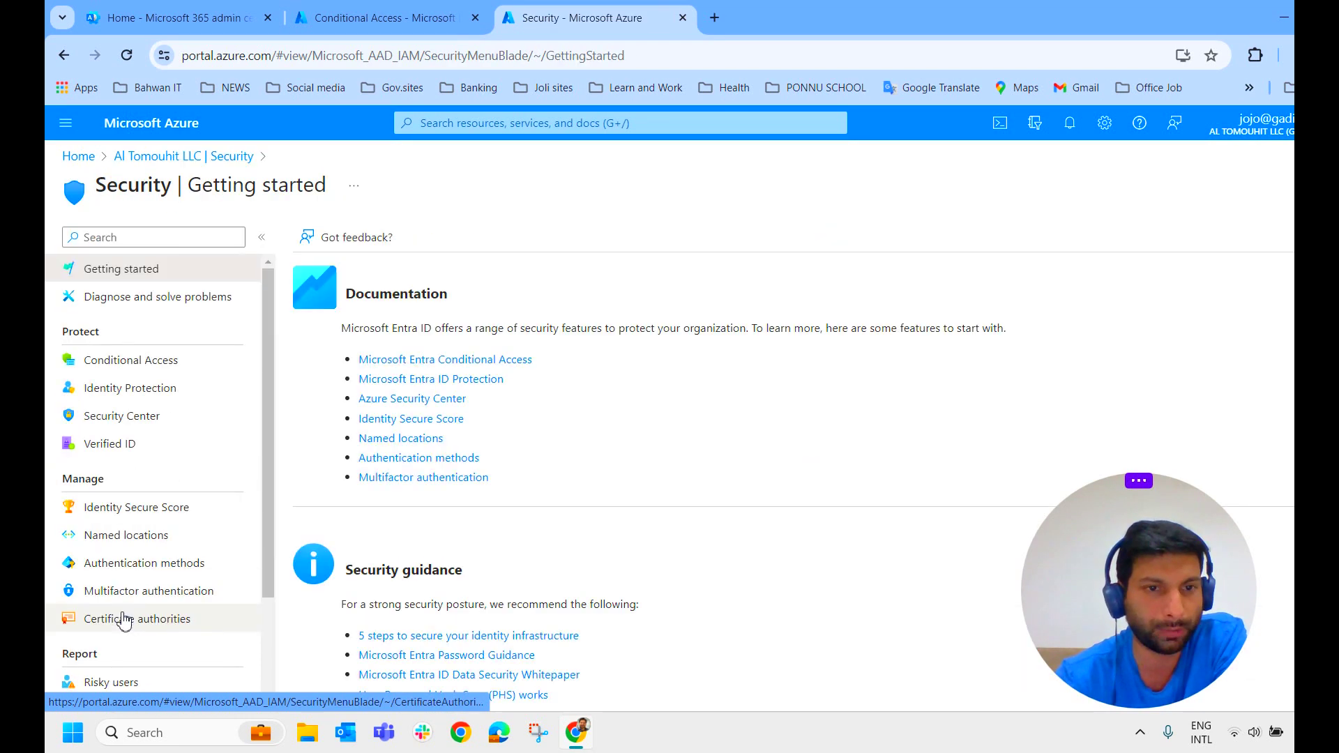
pyautogui.click(142, 362)
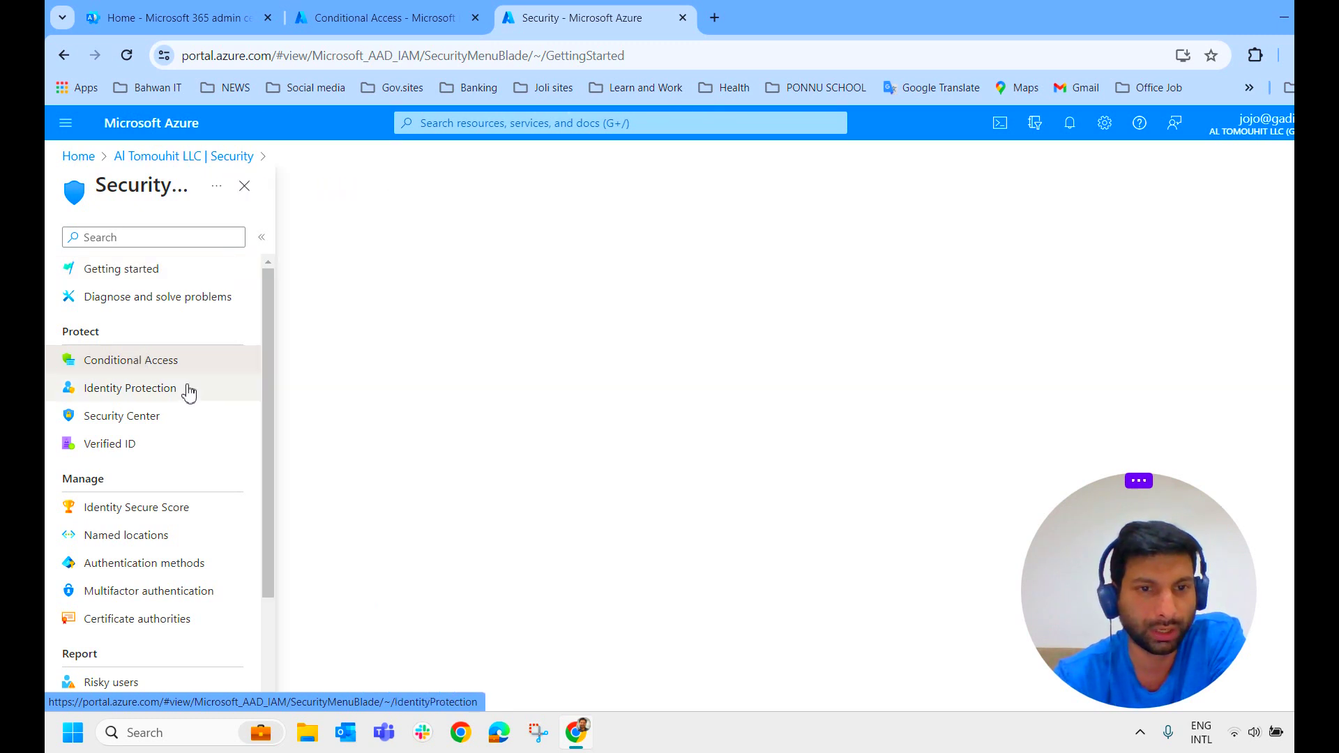
# Compare the Conditional Access overviews of Intune and the Azure portal, ending in the Intune admin center.
pyautogui.click(387, 18)
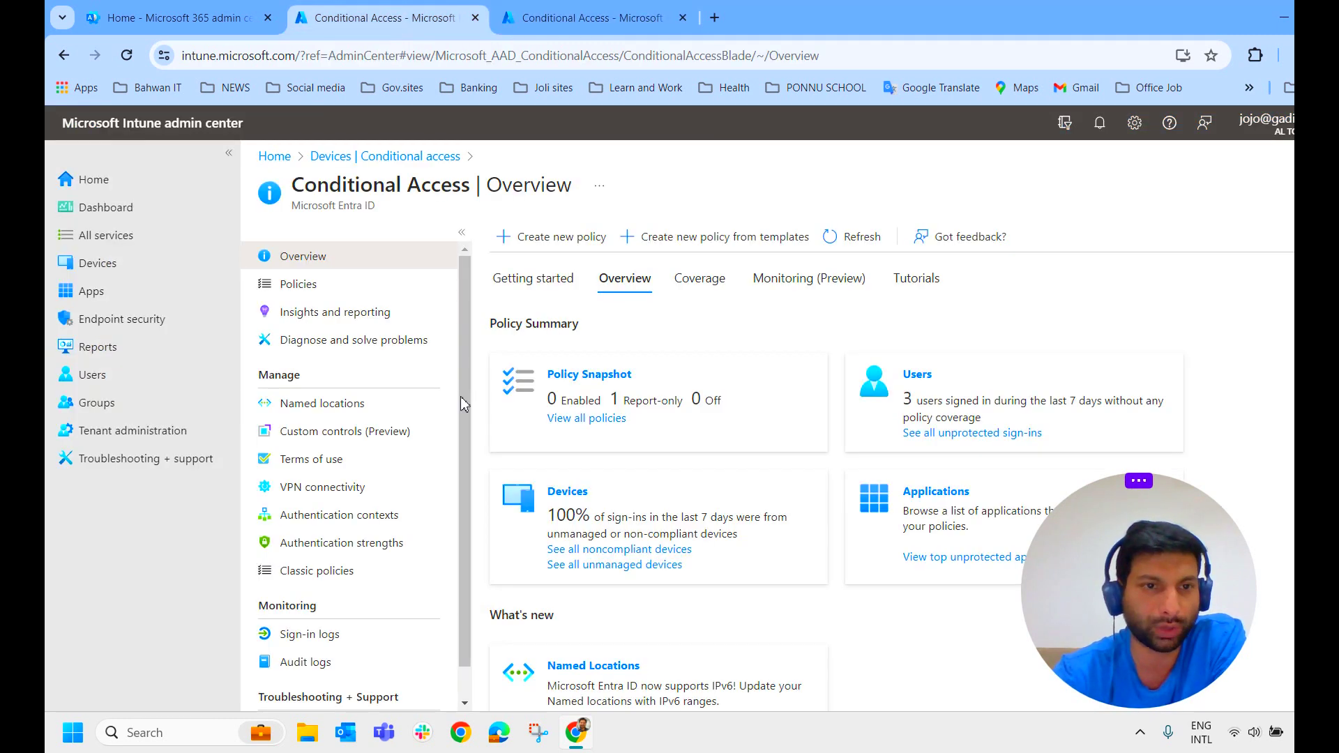
pyautogui.hotkey('ctrl', 'Tab')
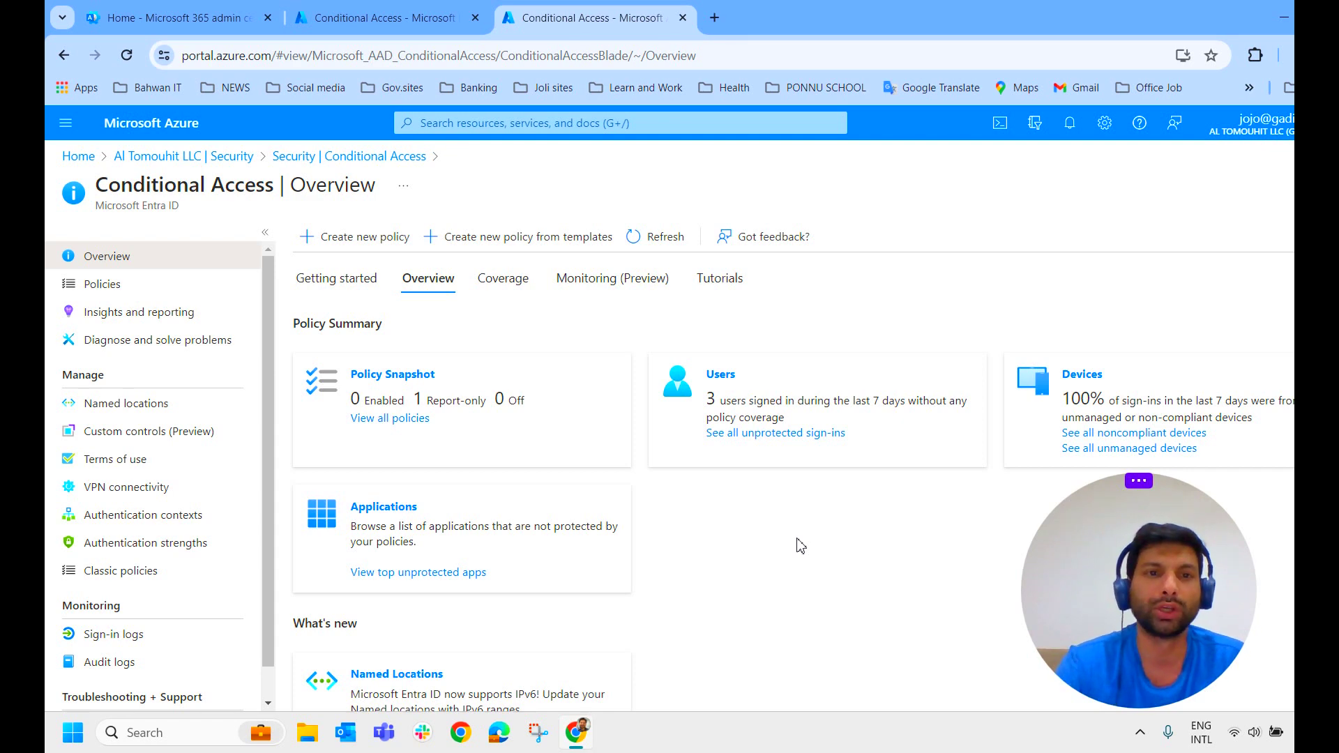
pyautogui.click(363, 10)
pyautogui.click(596, 10)
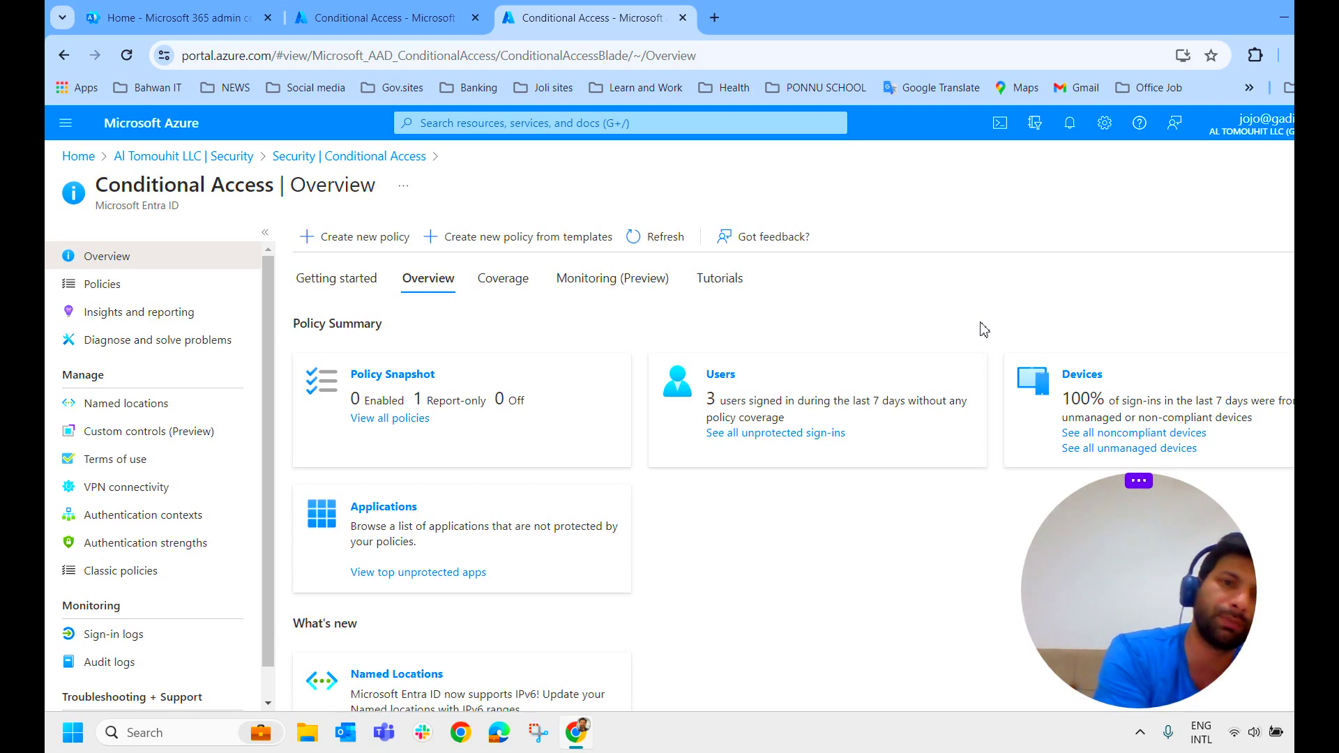
pyautogui.click(422, 19)
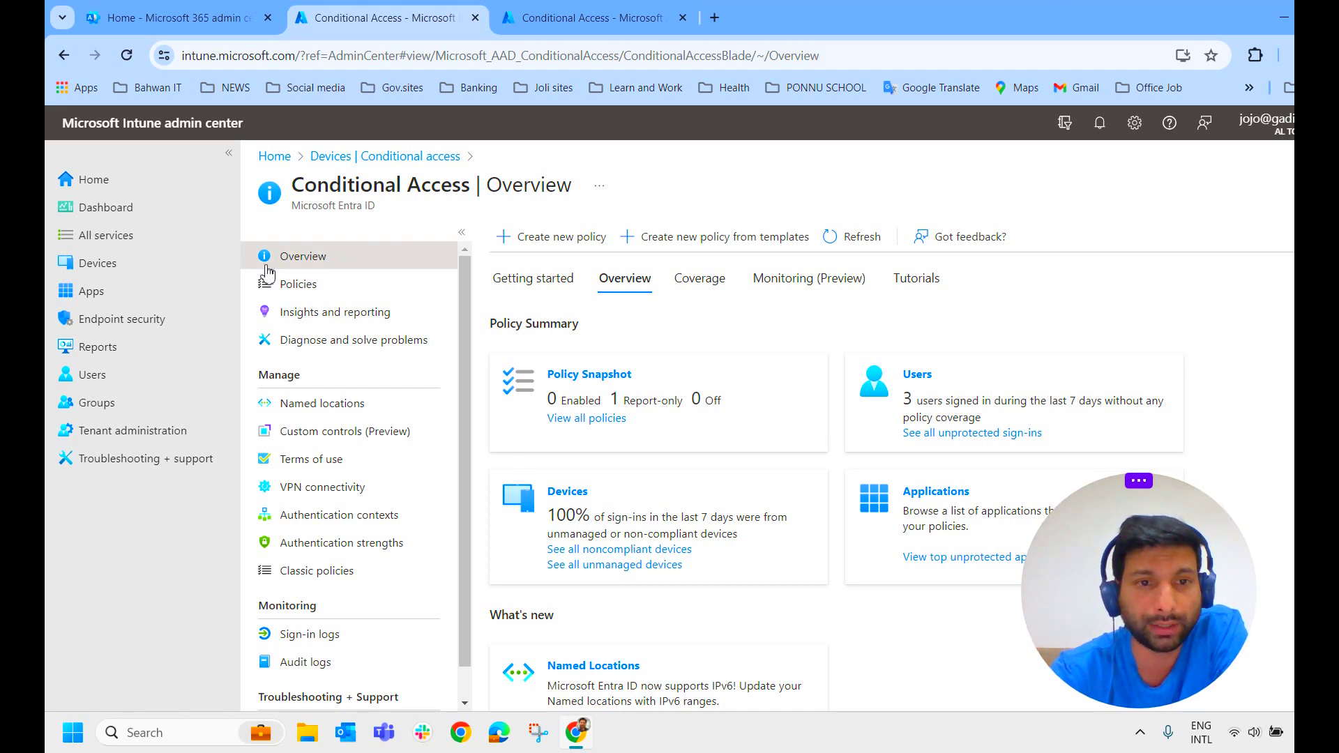
pyautogui.click(323, 292)
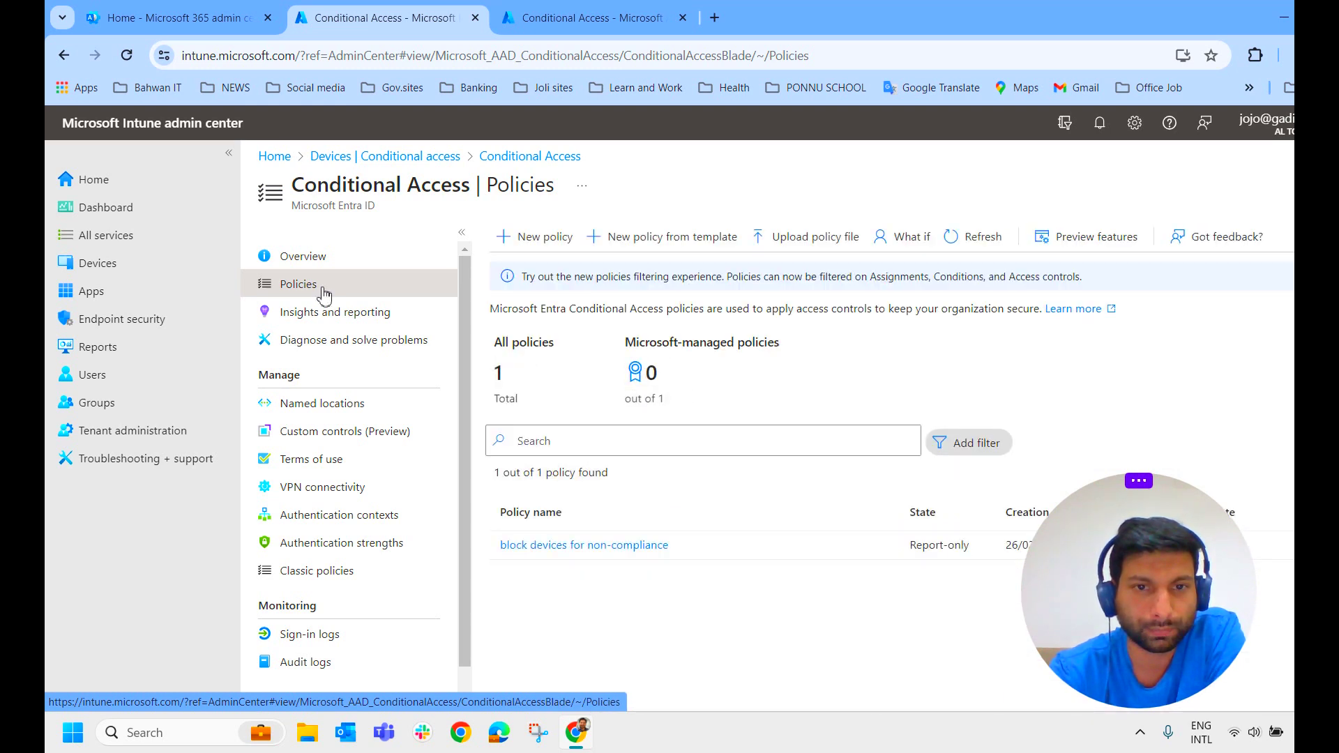
pyautogui.click(544, 244)
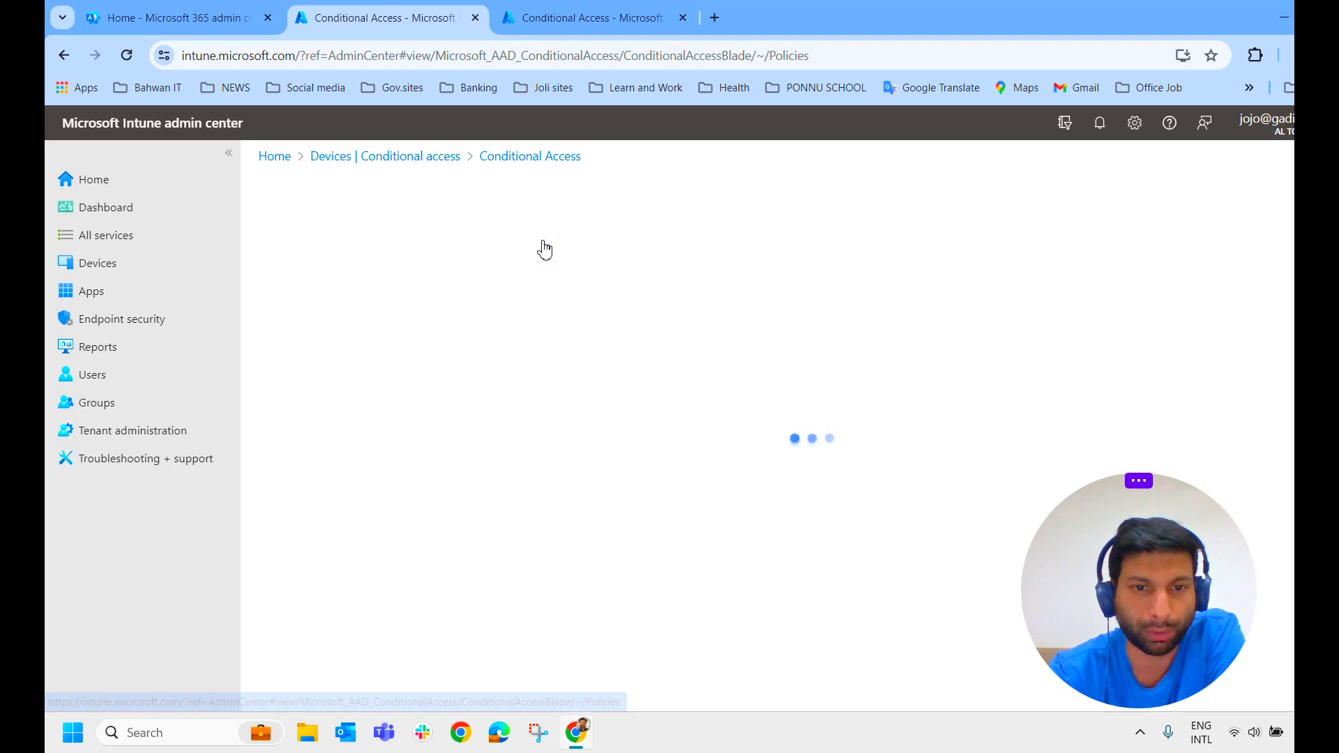
pyautogui.click(418, 156)
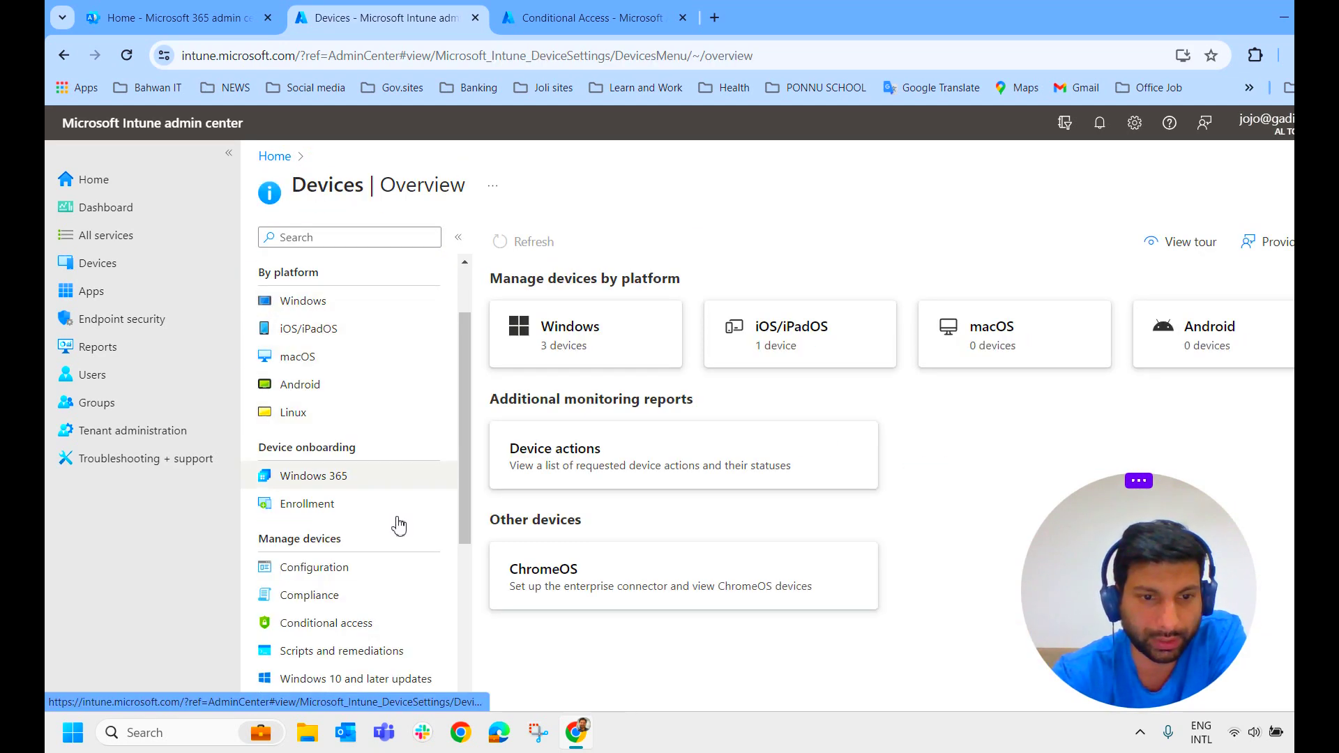
pyautogui.click(401, 623)
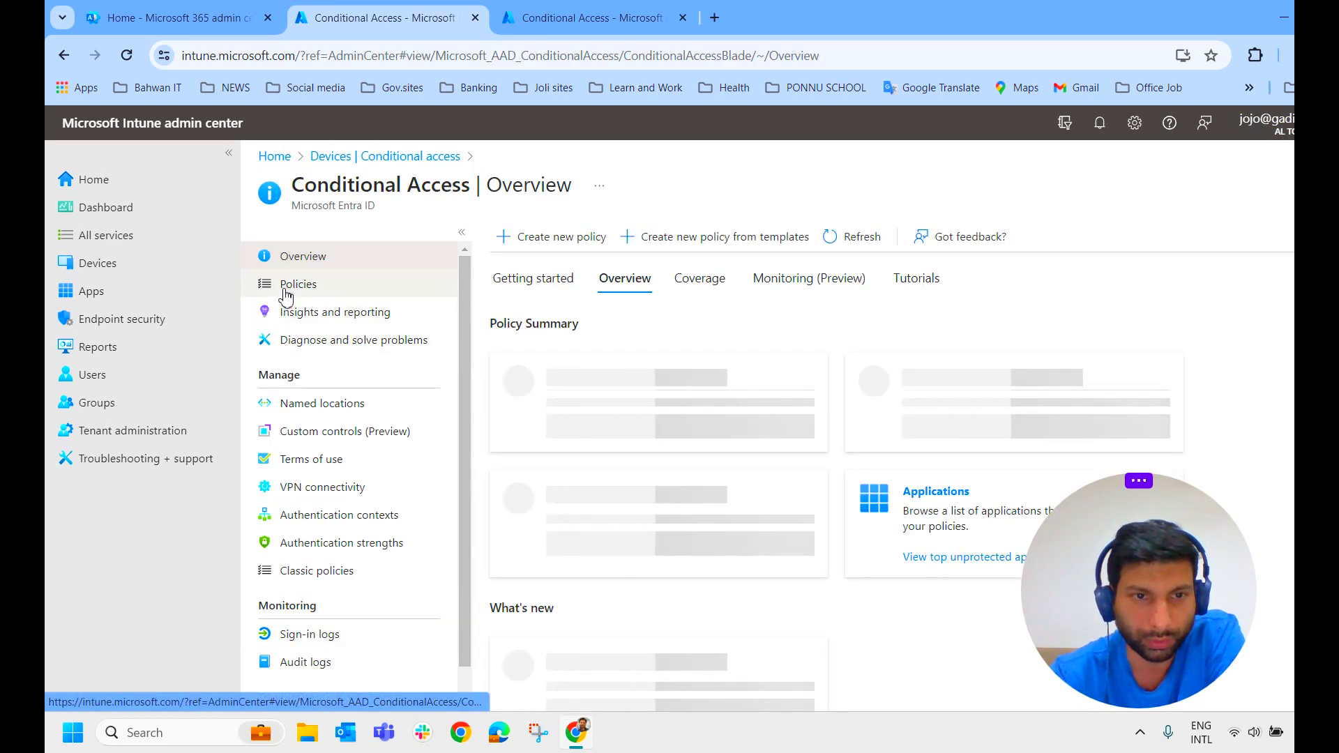
# Delete the "block devices for non-compliance" policy from the Conditional Access policies and confirm its permanent removal.
pyautogui.click(264, 284)
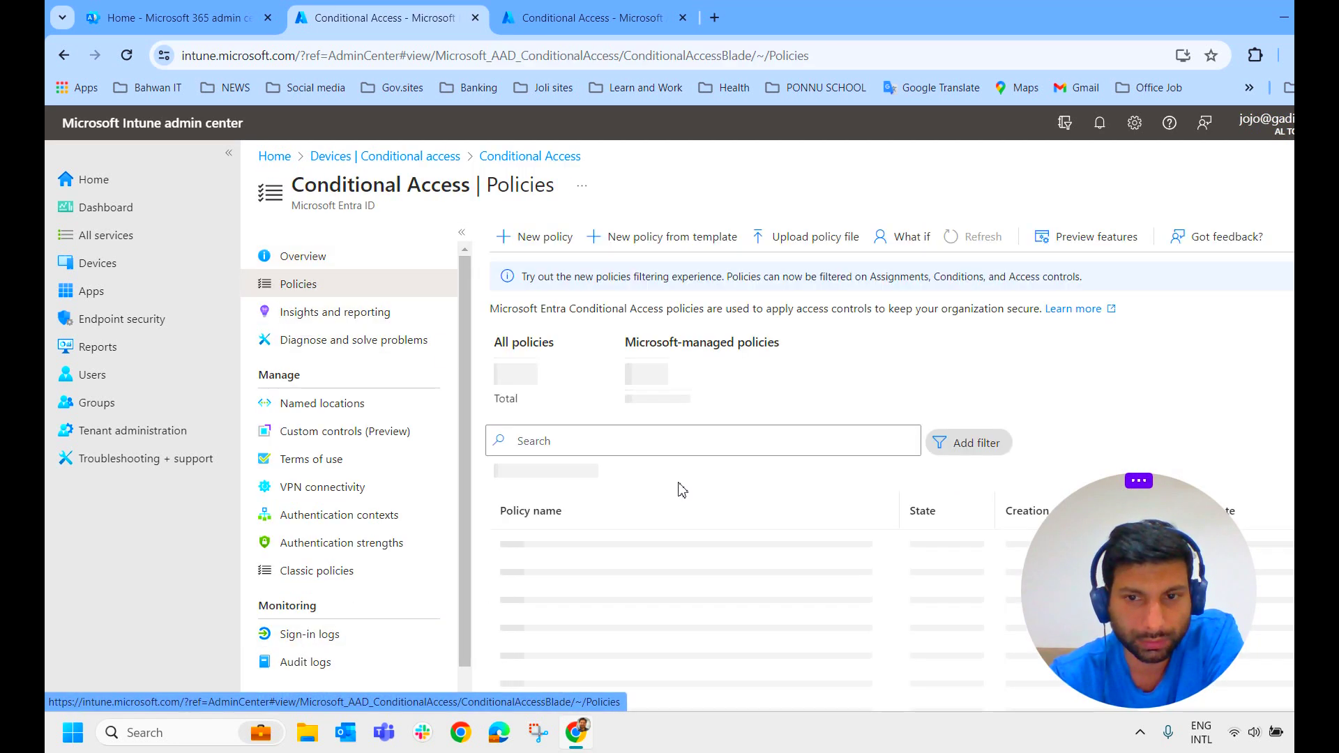
pyautogui.moveTo(1158, 520); pyautogui.dragTo(1198, 310)
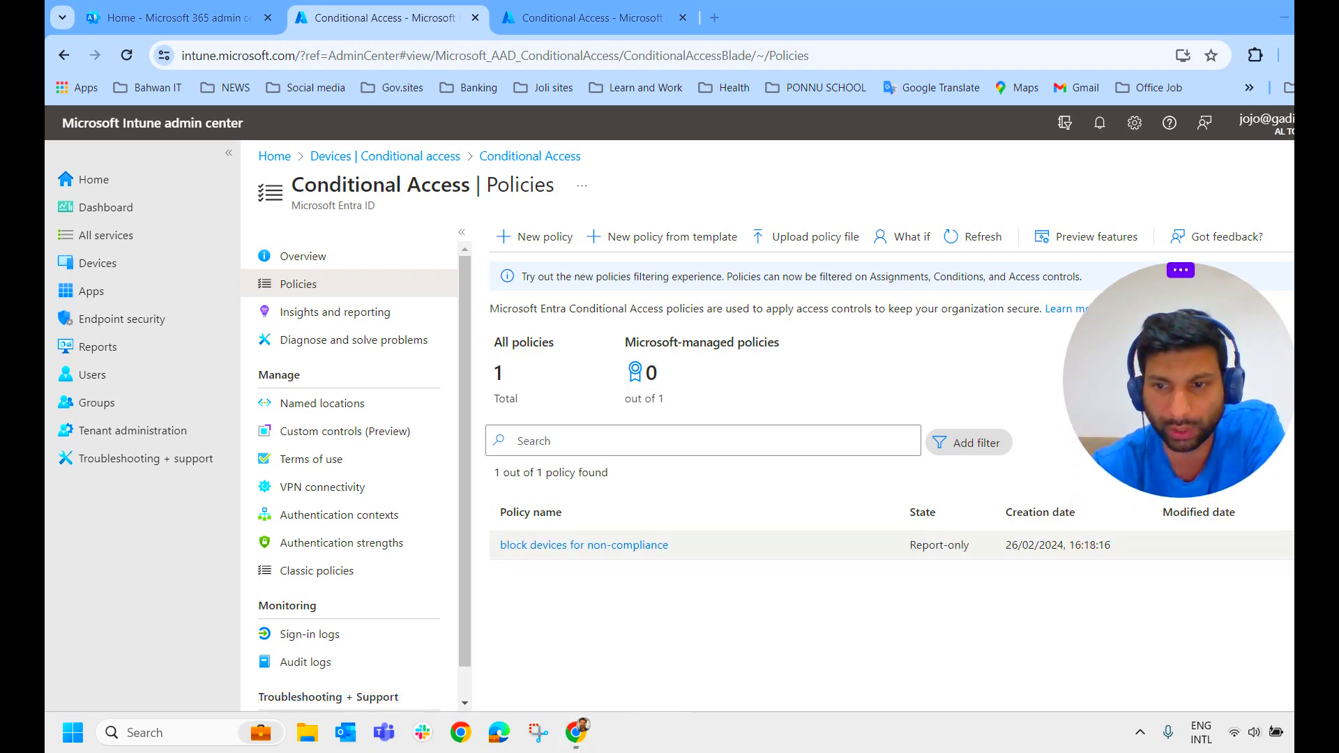
pyautogui.click(1286, 544)
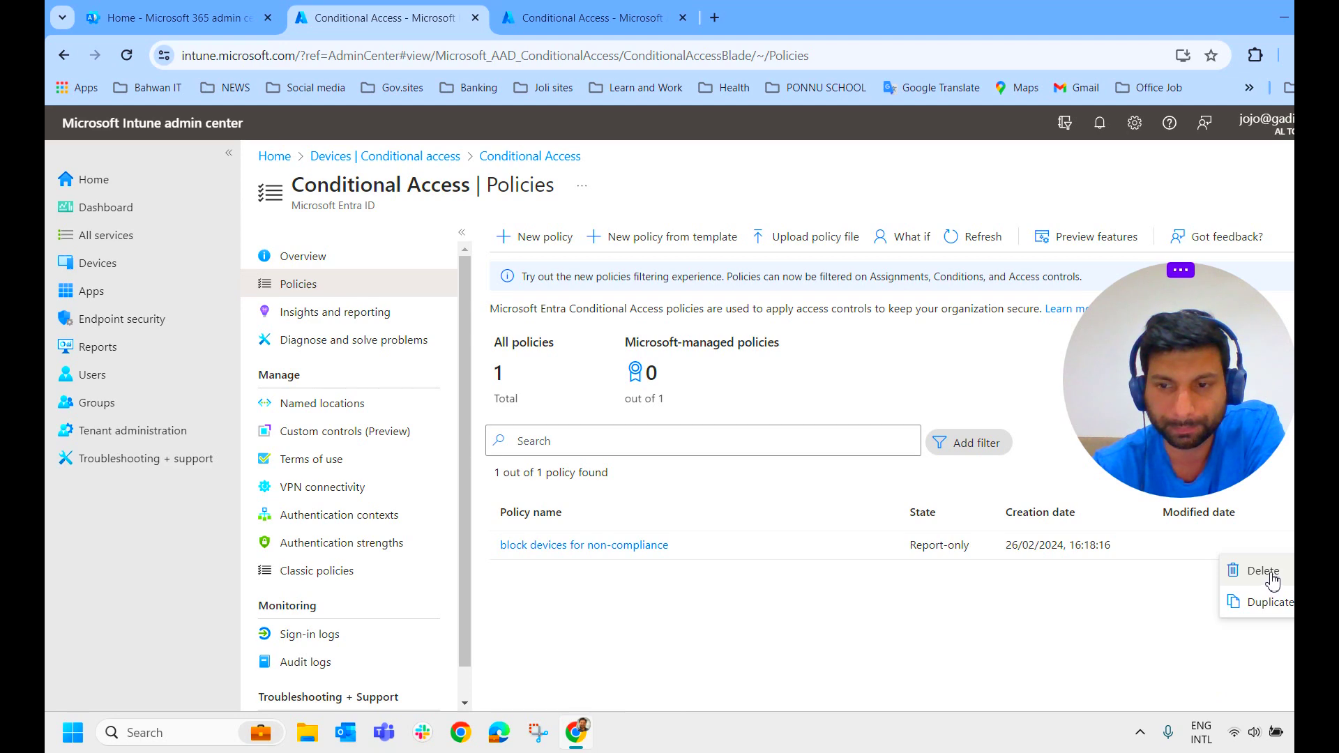
pyautogui.click(1271, 580)
pyautogui.click(929, 691)
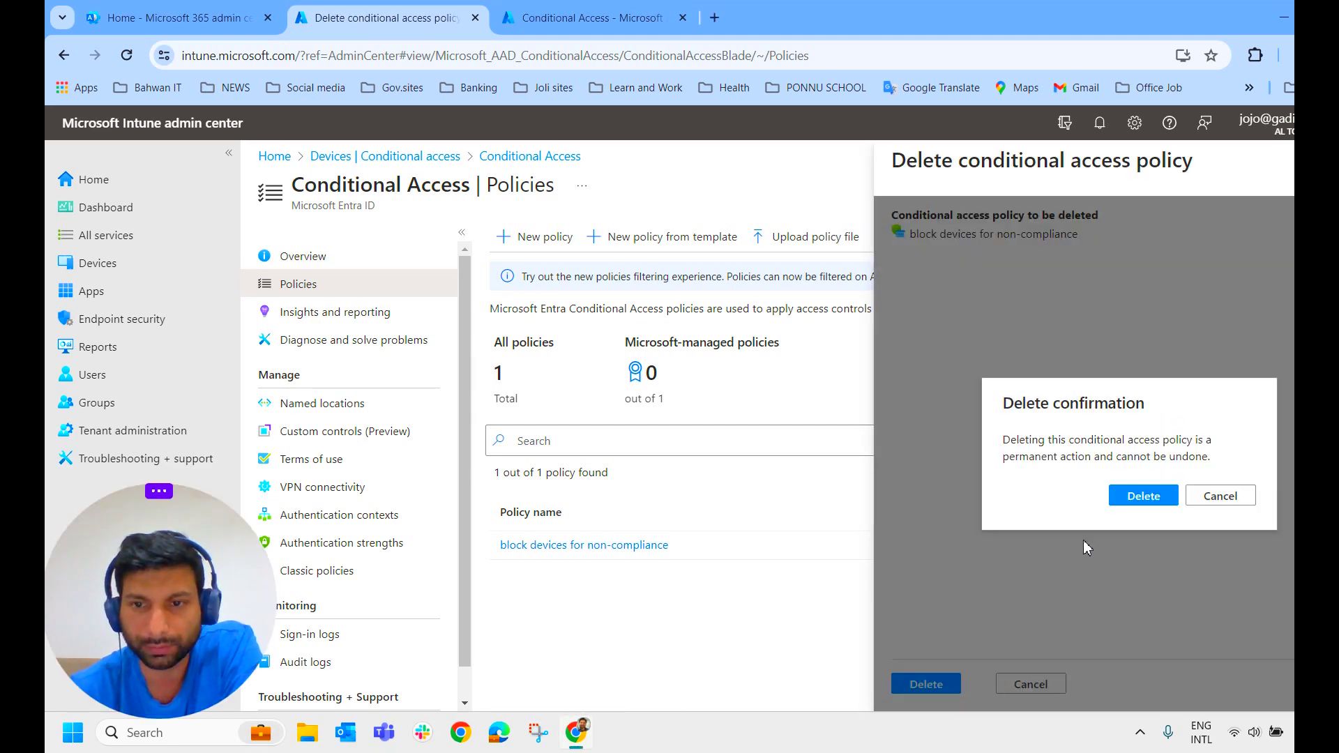
pyautogui.click(1143, 495)
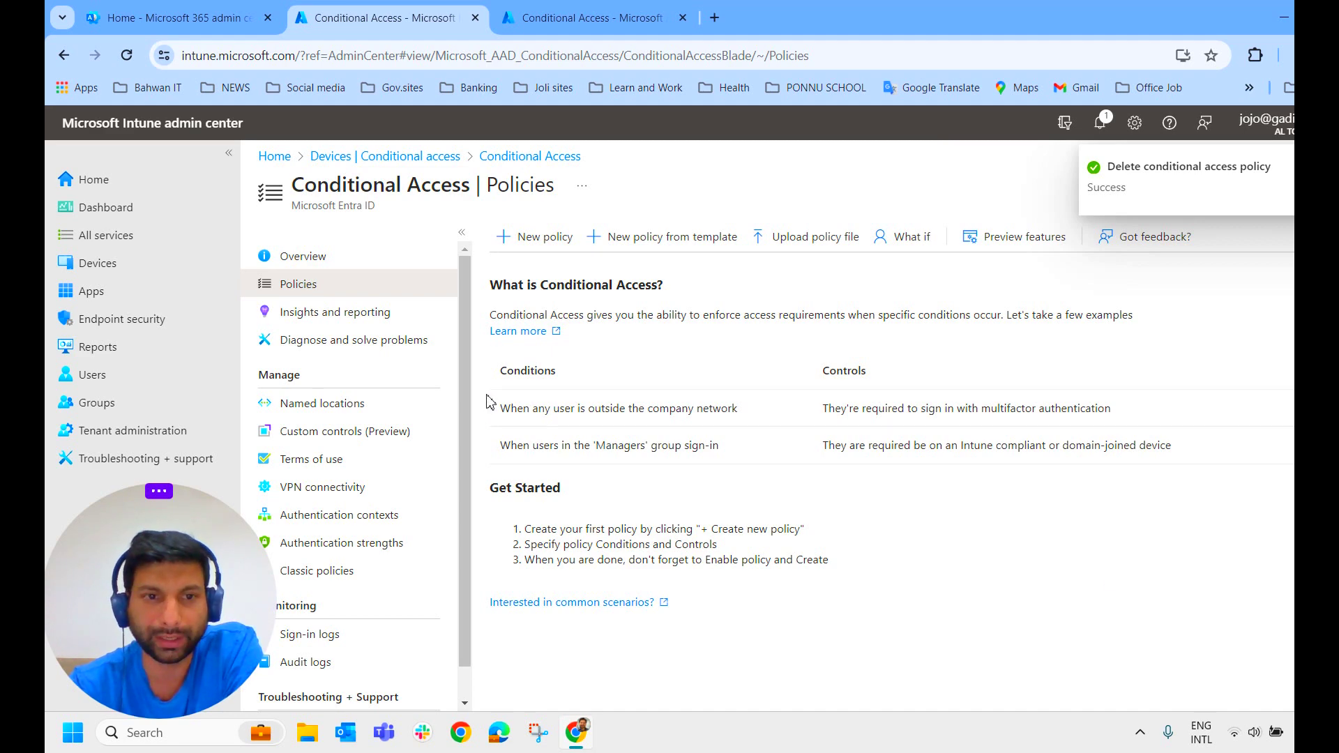
# Start a new Conditional Access policy and name it "Compliance Restriction".
pyautogui.click(530, 237)
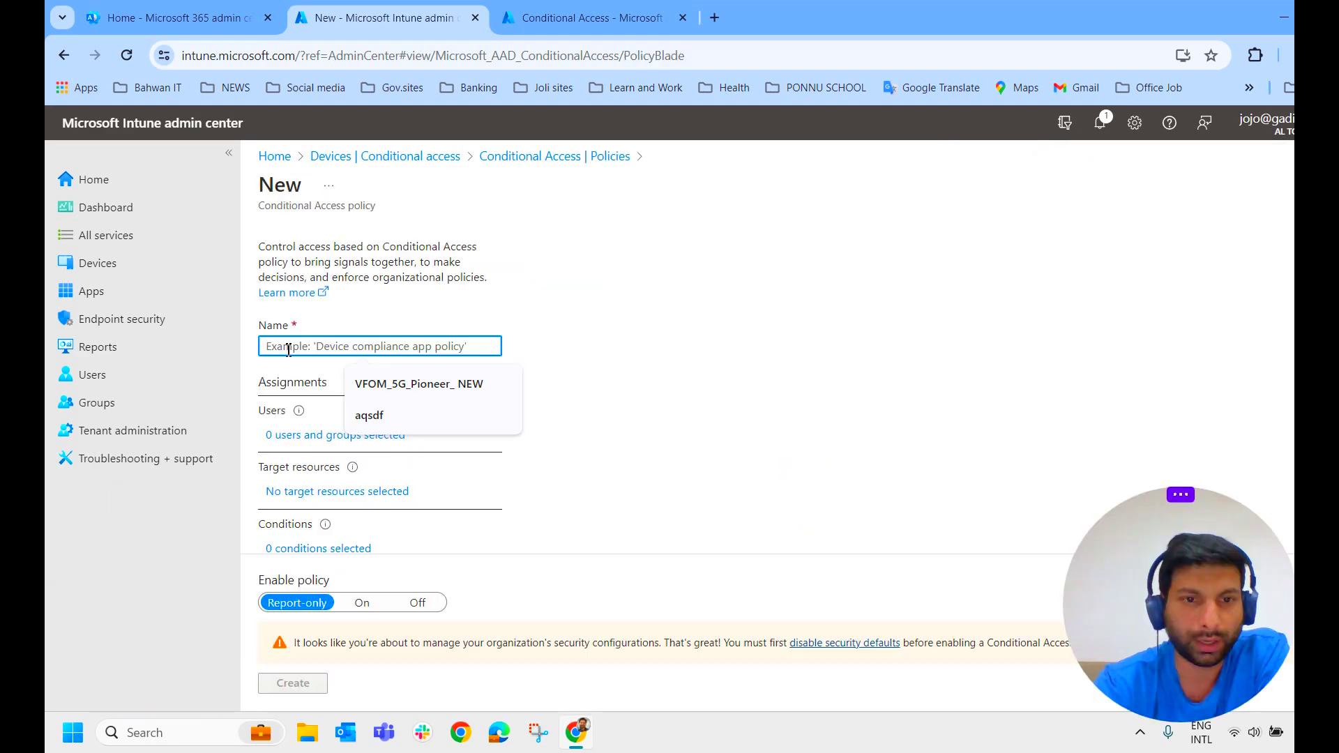
pyautogui.click(344, 346)
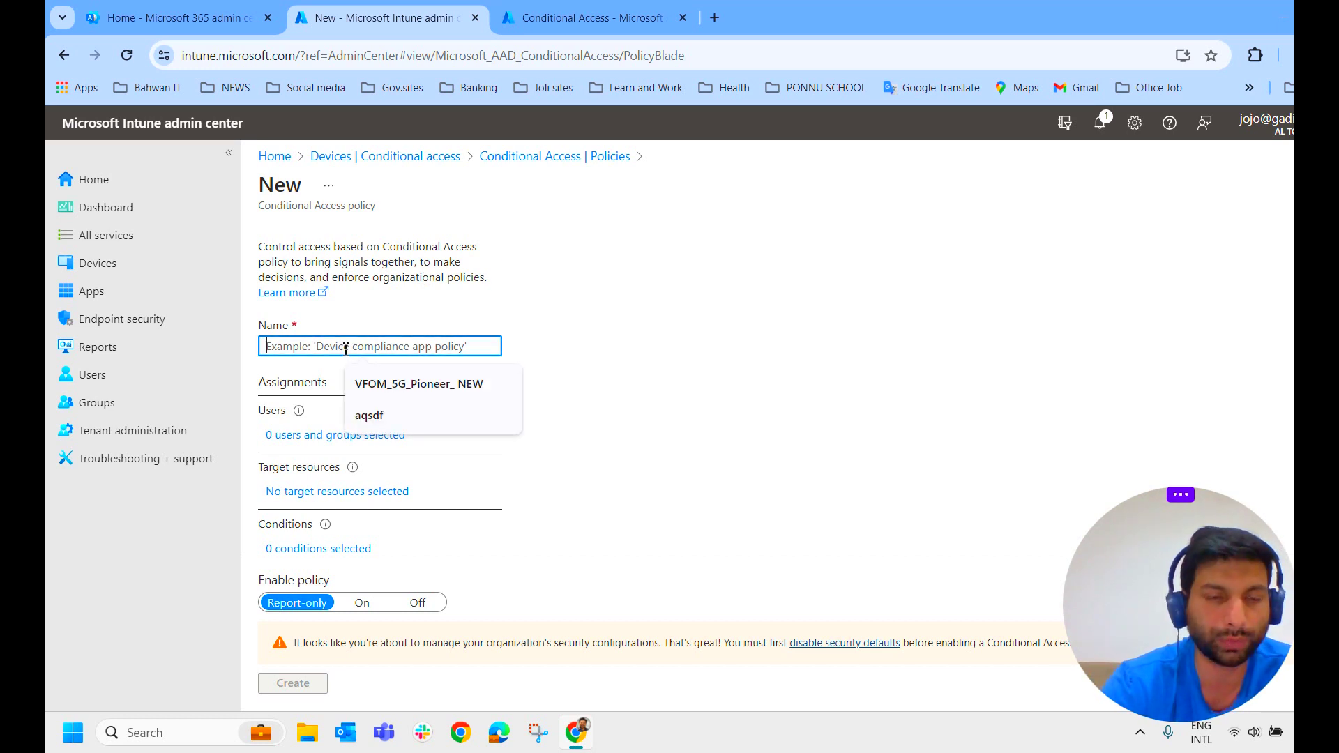
pyautogui.write('COmpliance')
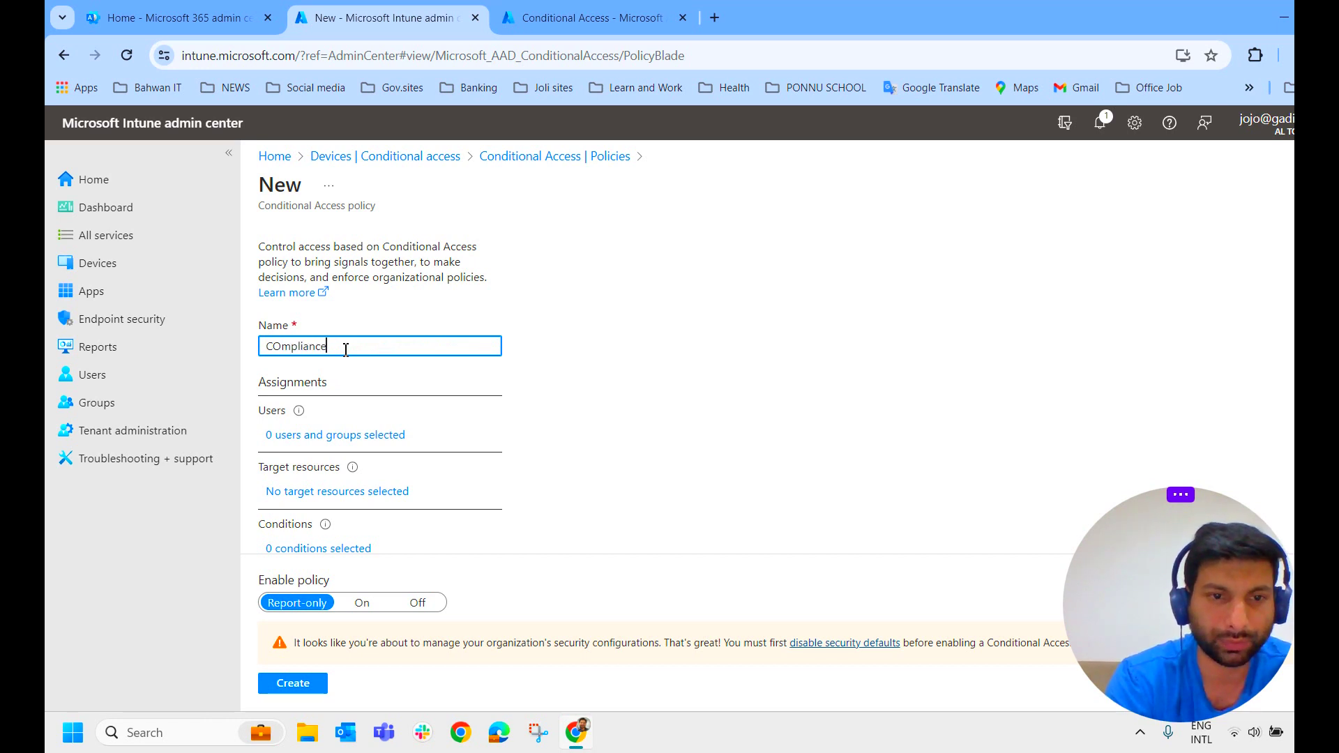
pyautogui.hotkey('ctrl', 'a')
pyautogui.press('BackSpace')
pyautogui.write('Comp')
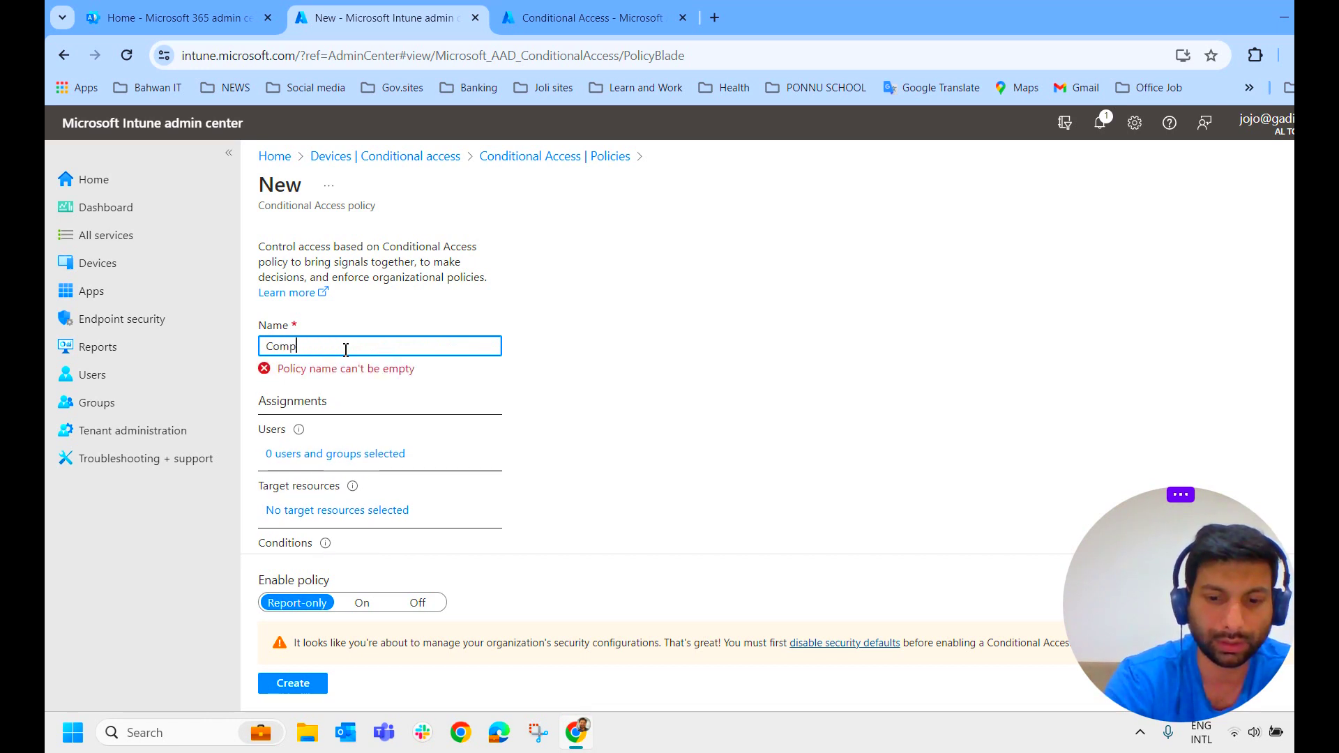
pyautogui.write('liance Restric')
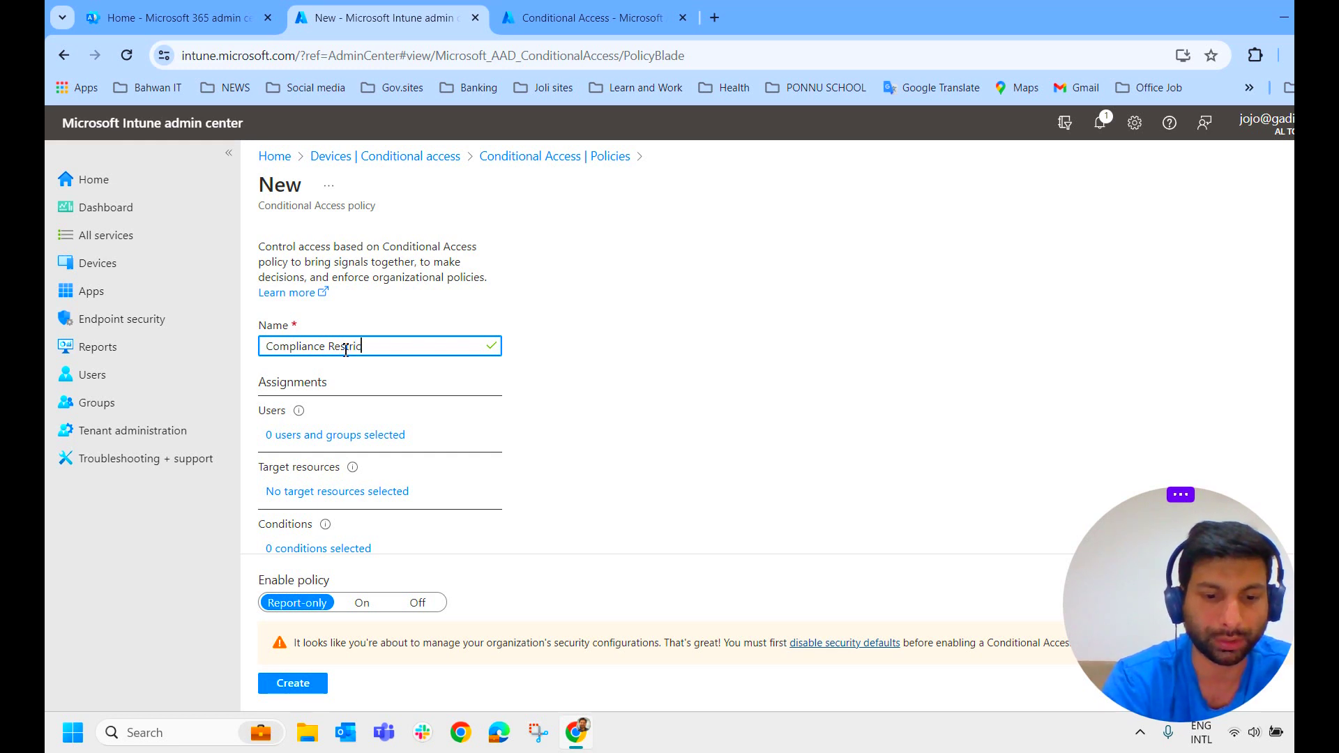
pyautogui.write('n')
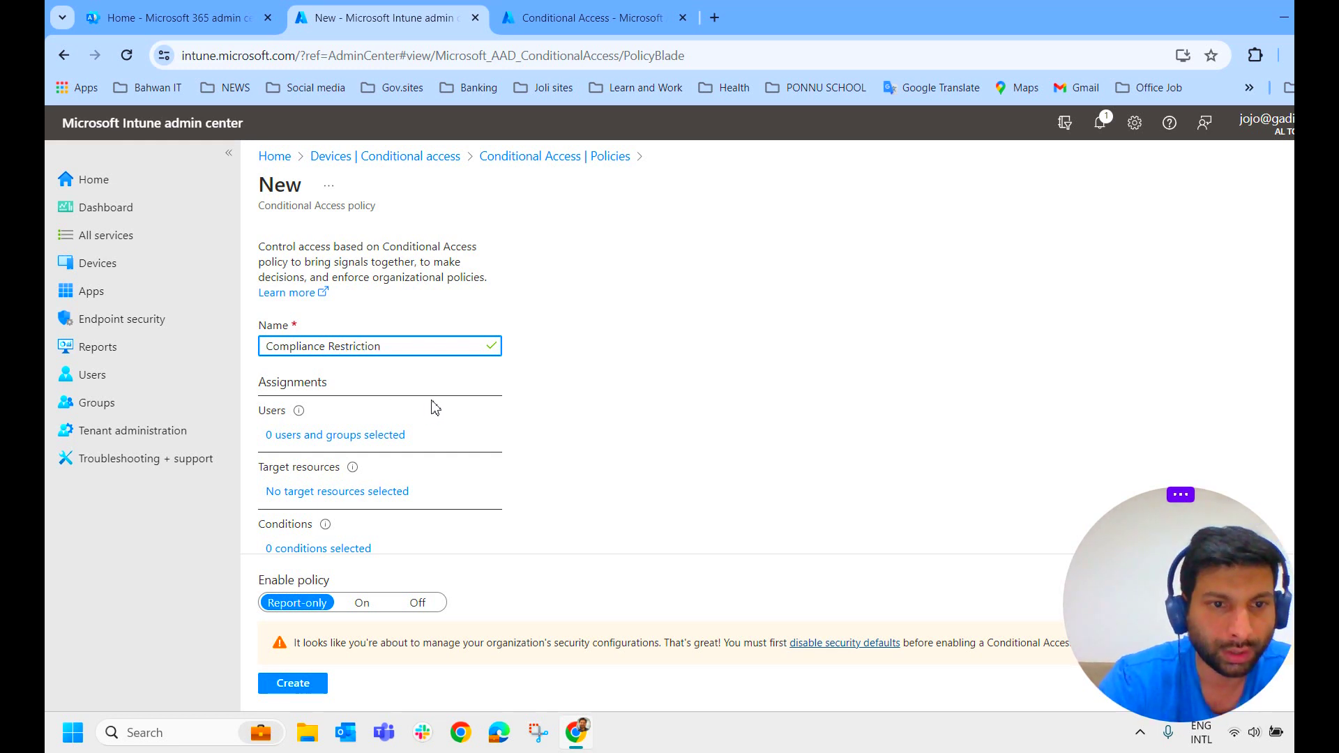
# Assign the Compliance Restriction policy to all users and check the options for excluding users.
pyautogui.scroll(-1, 609, 341)
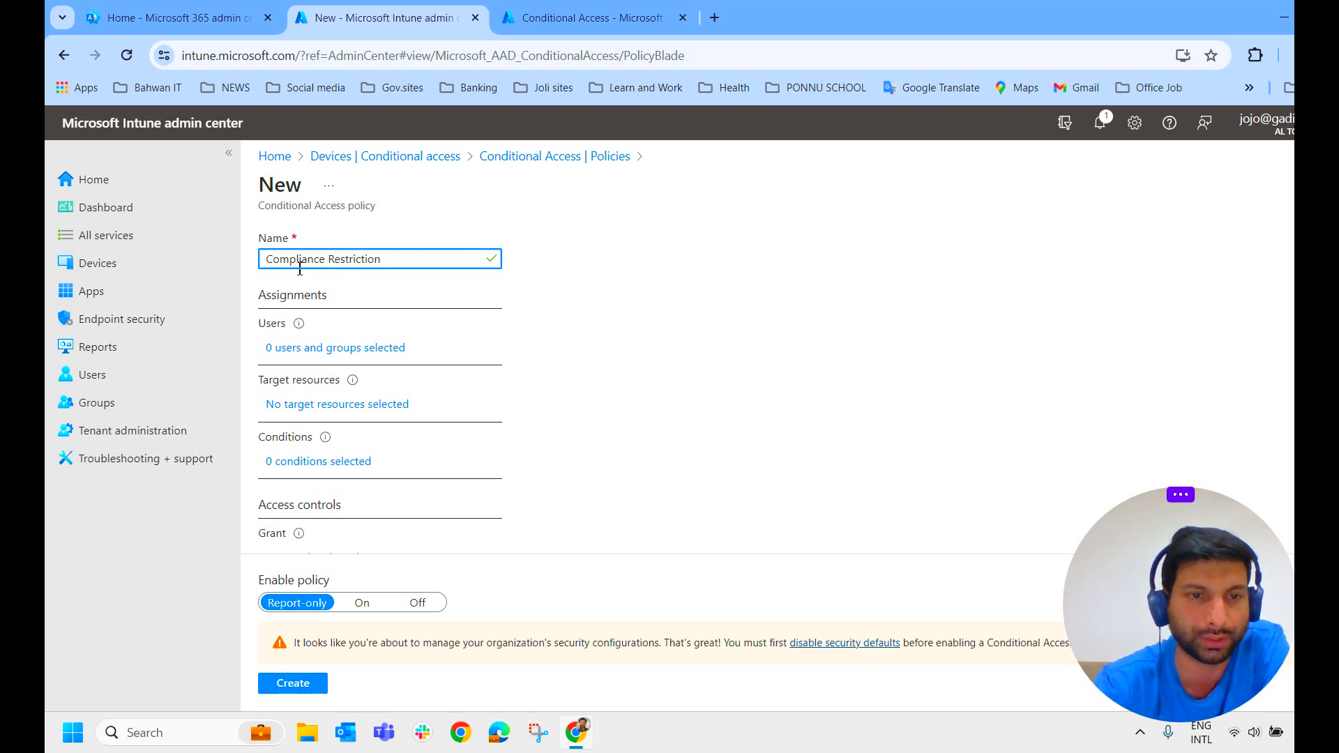
pyautogui.scroll(-2, 461, 307)
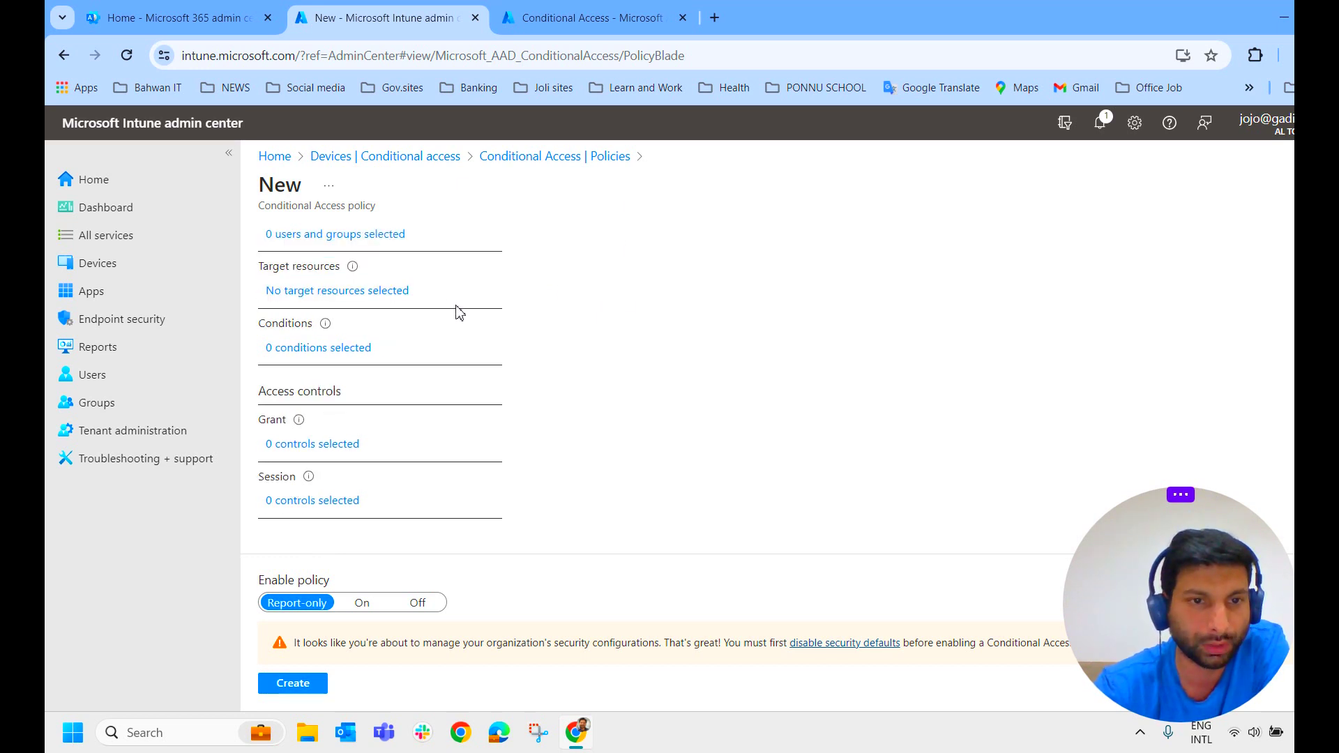
pyautogui.scroll(3, 457, 311)
pyautogui.click(346, 414)
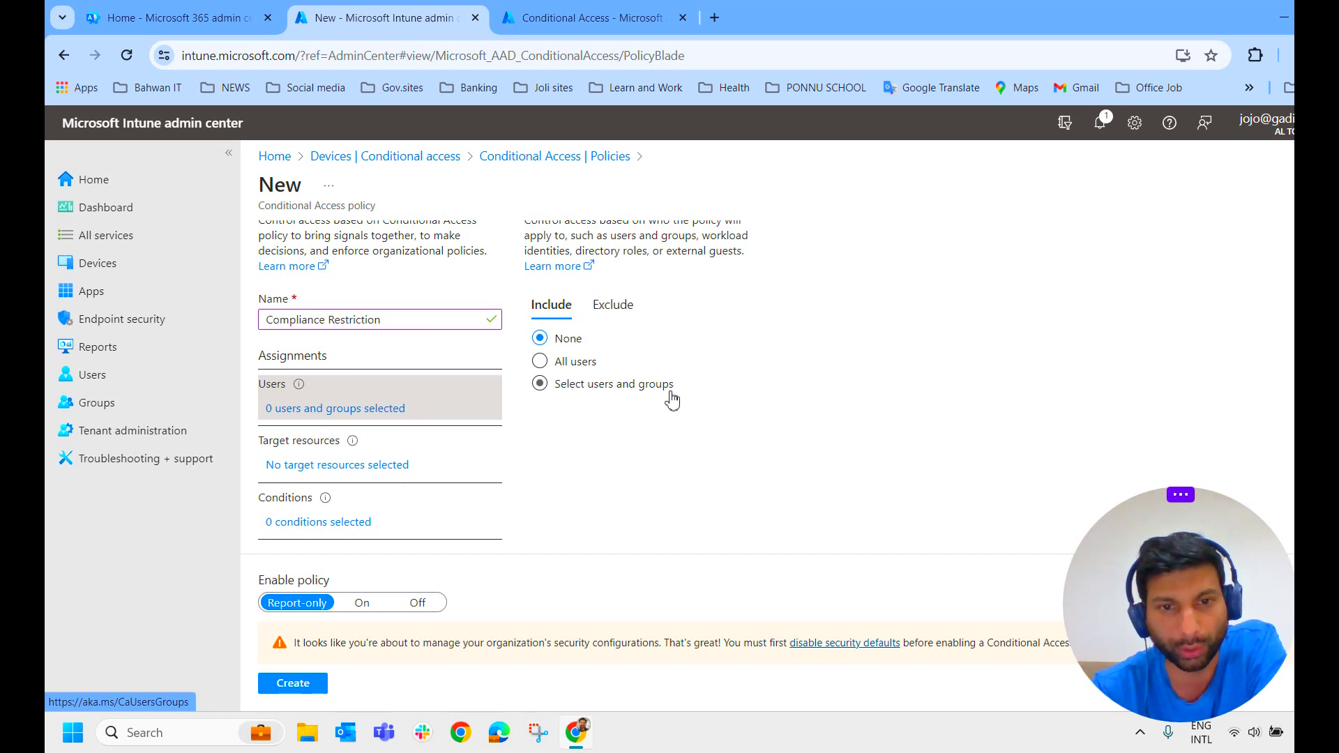
pyautogui.click(579, 361)
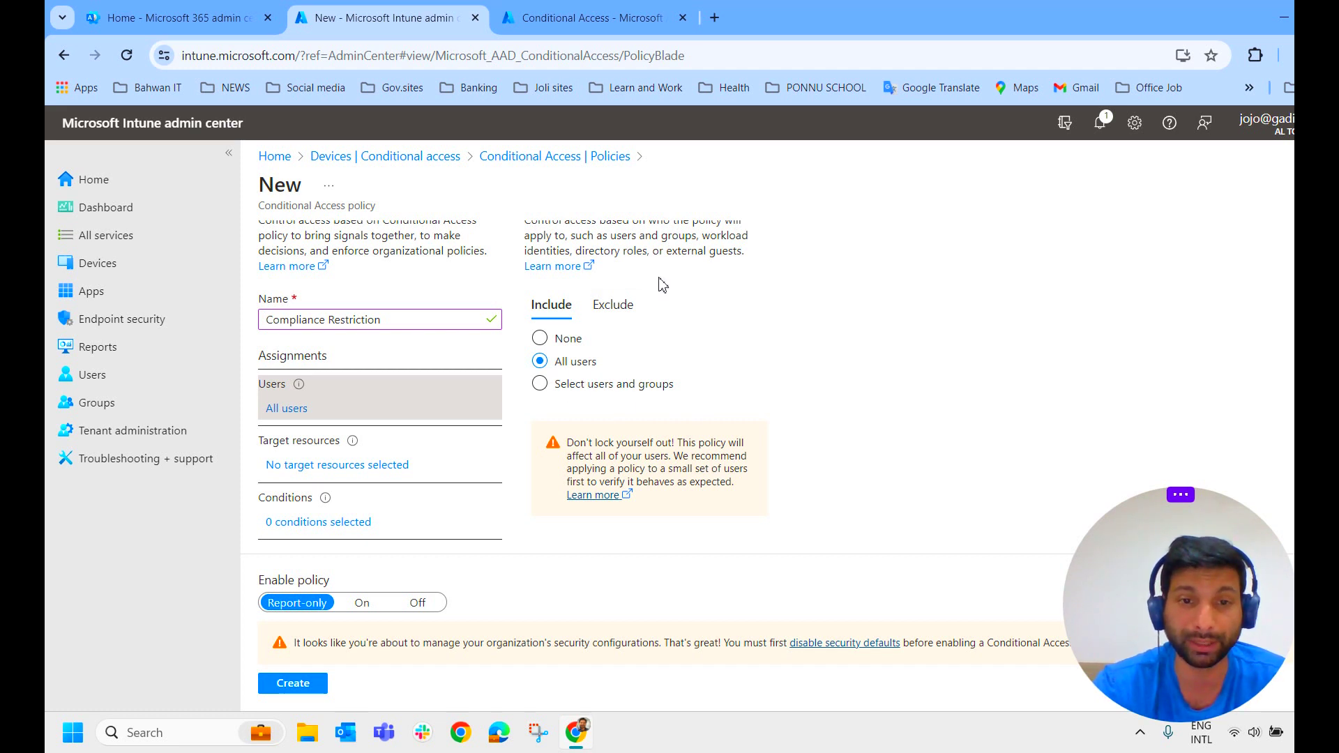
pyautogui.moveTo(1245, 137)
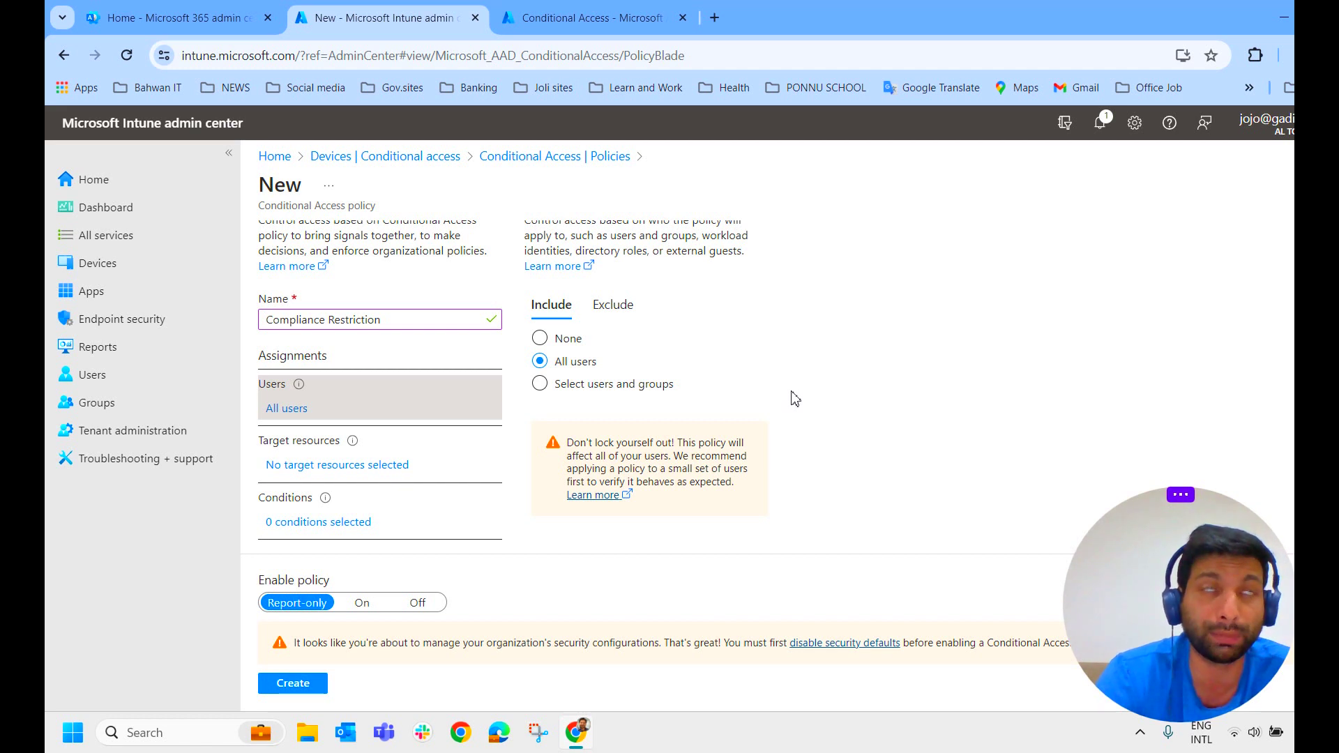
pyautogui.click(631, 310)
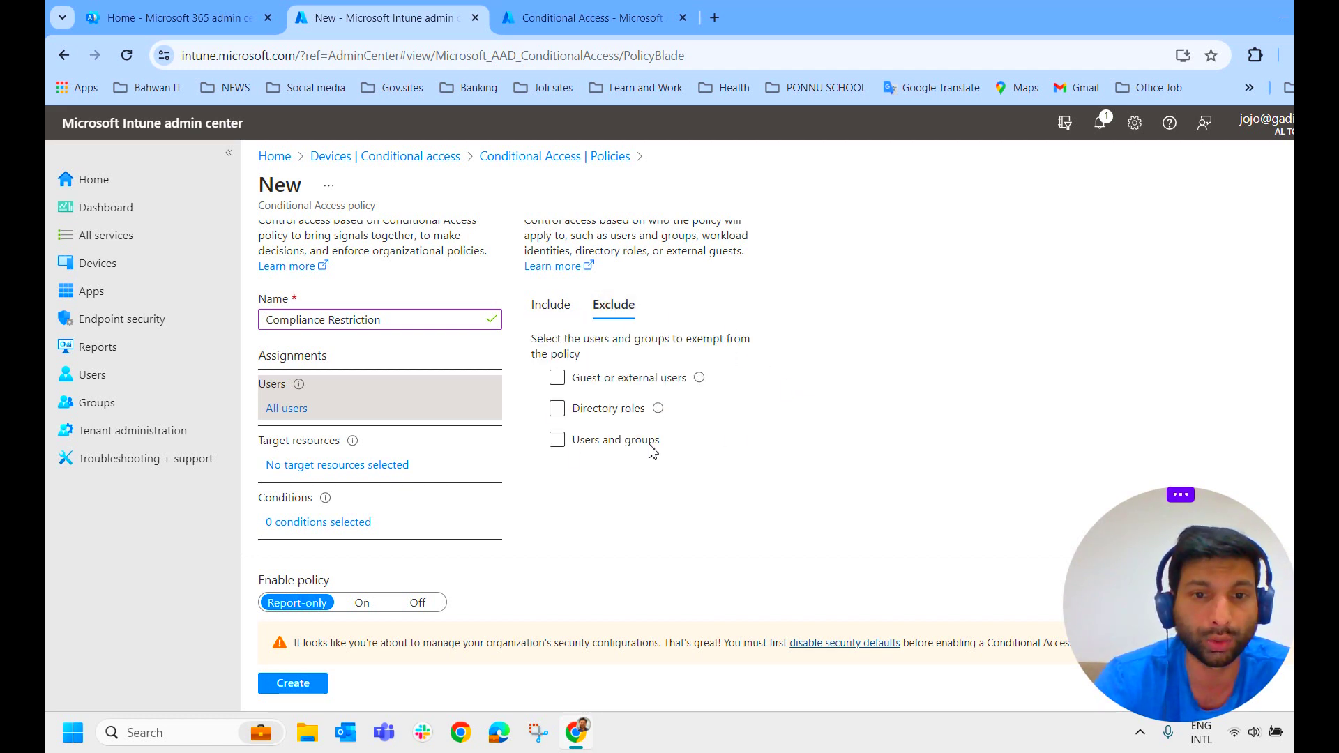
pyautogui.click(550, 311)
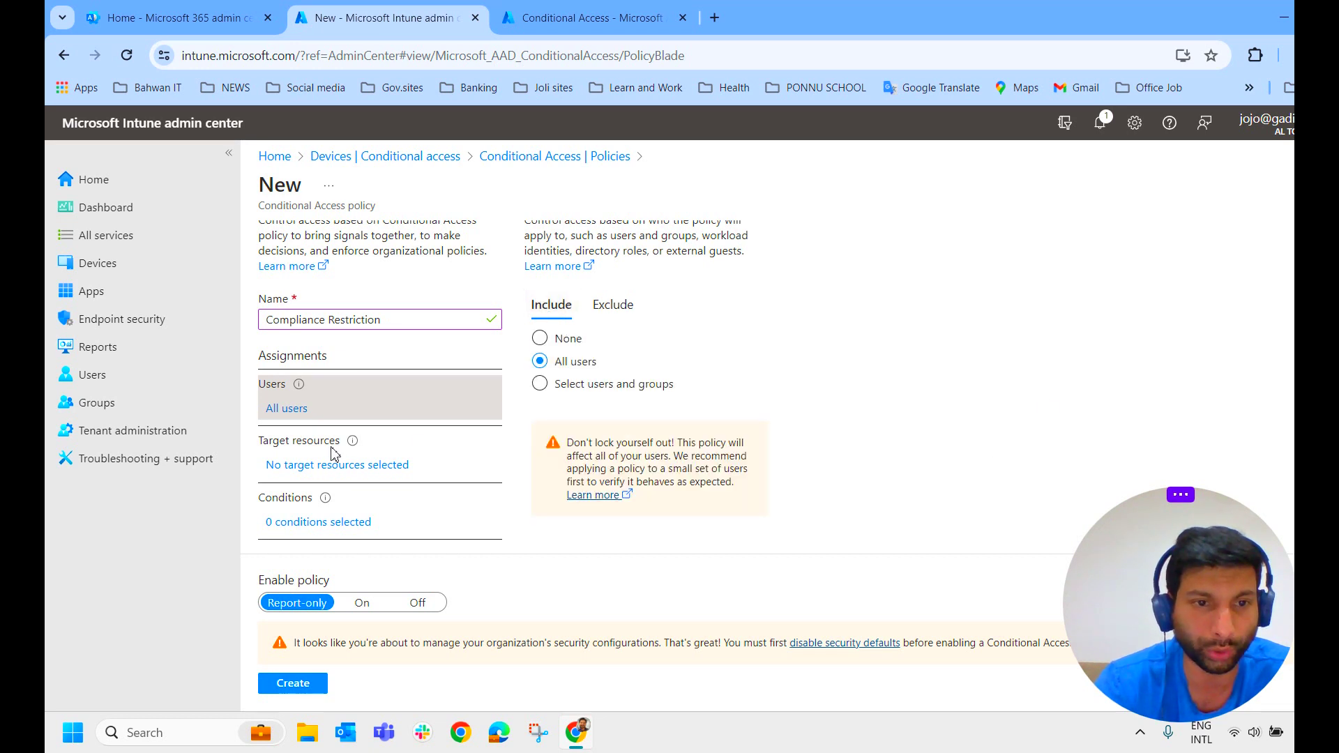
# Set the policy's target resources to Cloud apps and include all cloud apps.
pyautogui.scroll(-1, 376, 416)
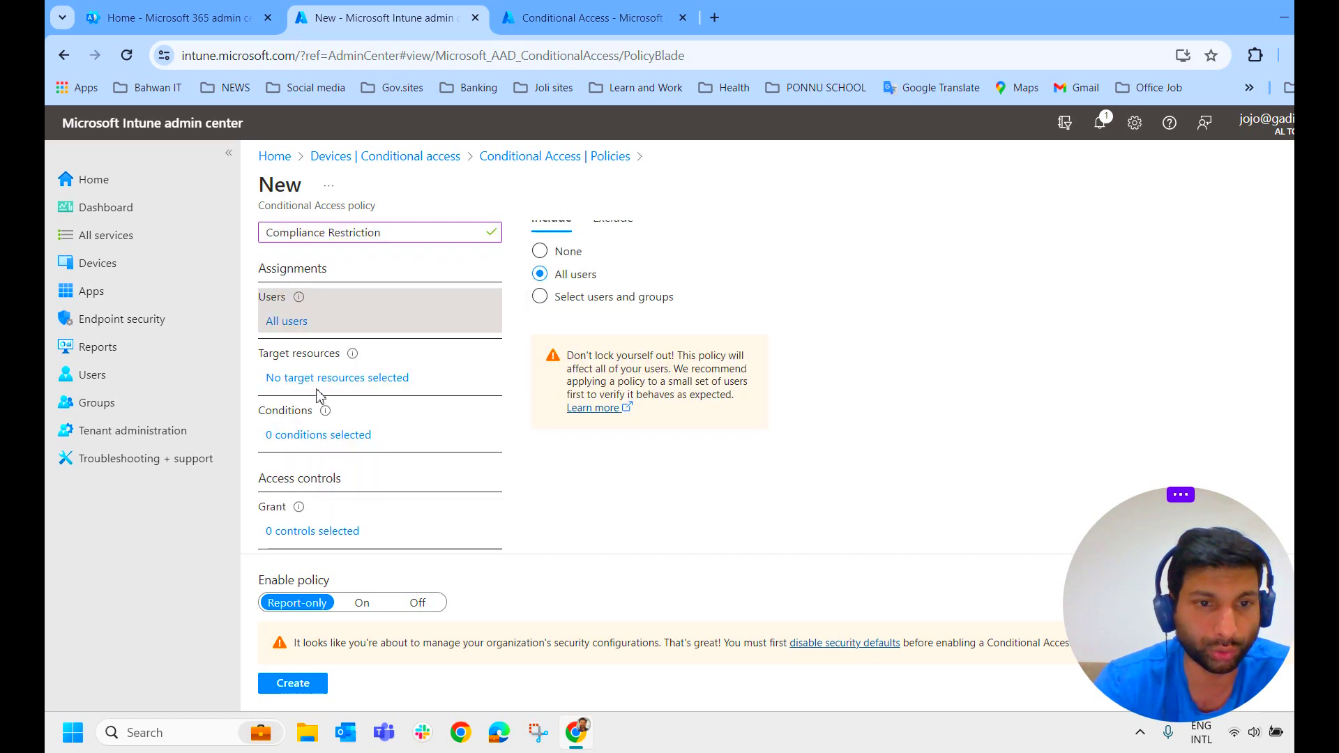
pyautogui.click(352, 384)
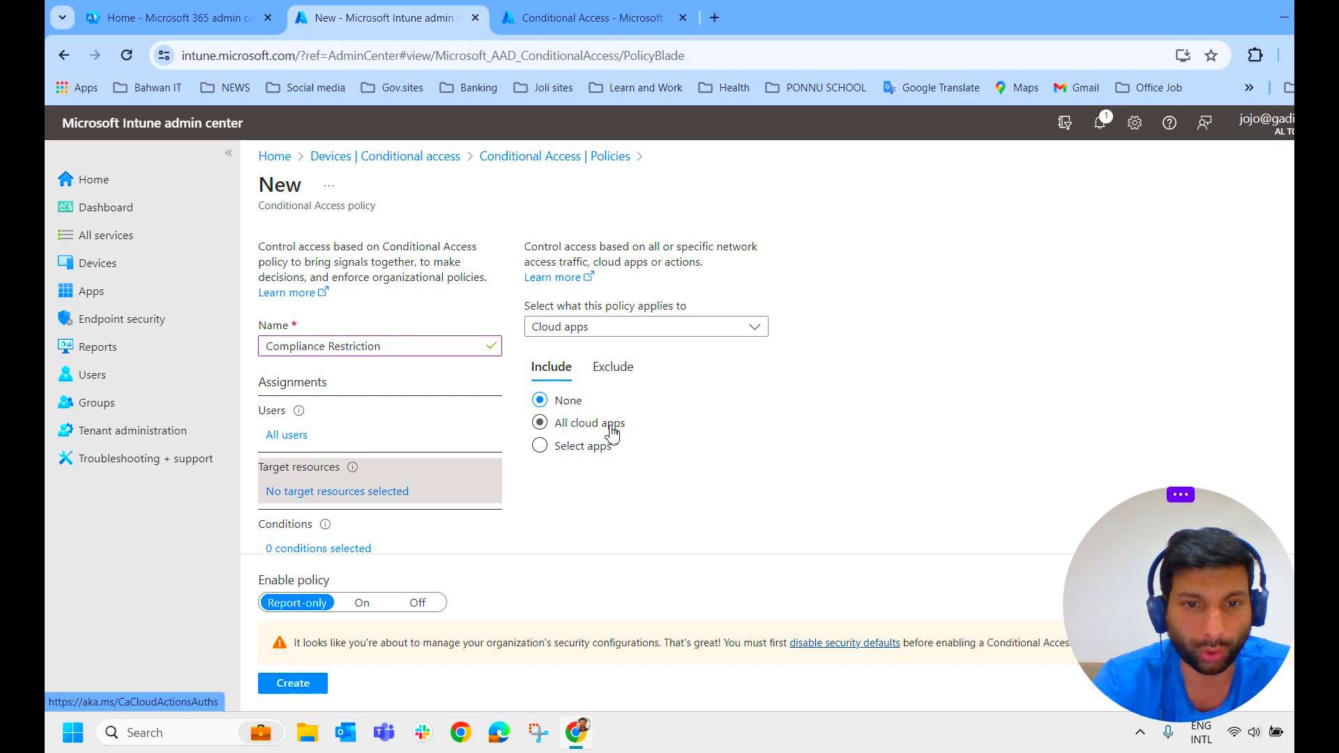
pyautogui.click(725, 329)
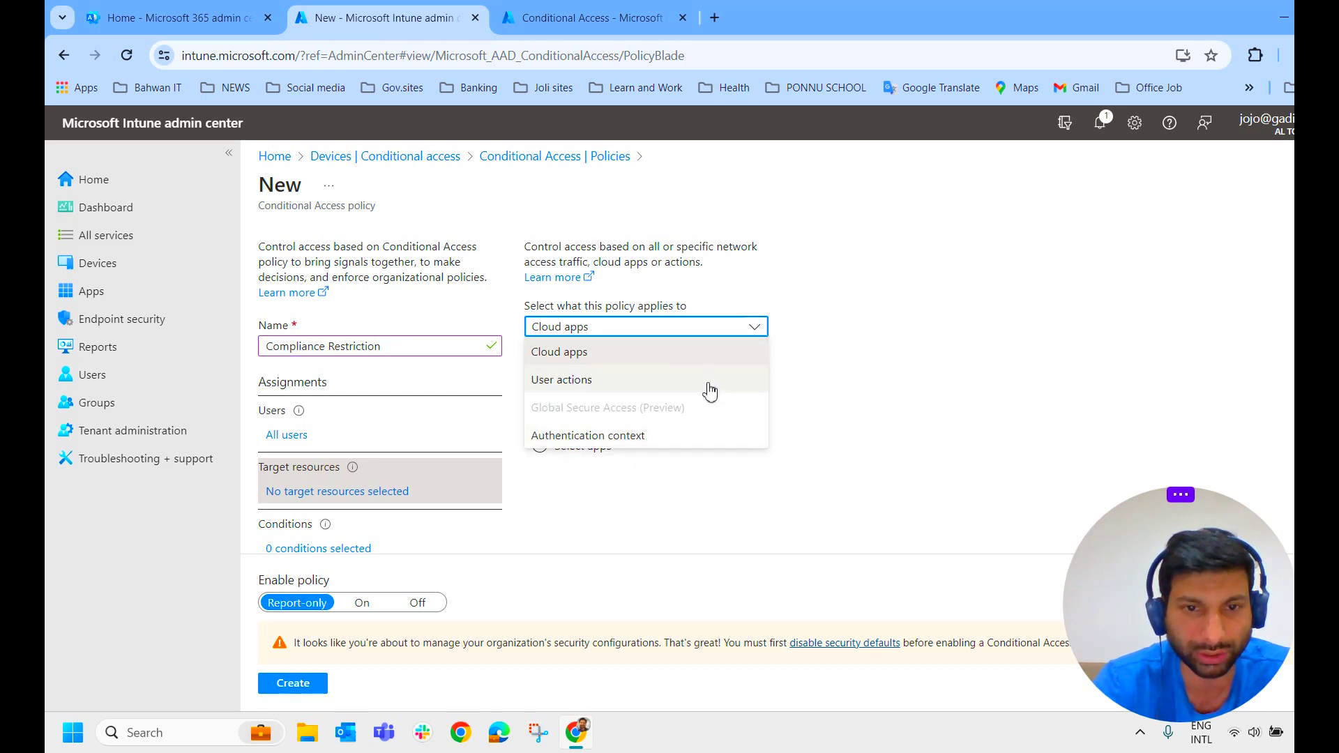
pyautogui.click(628, 359)
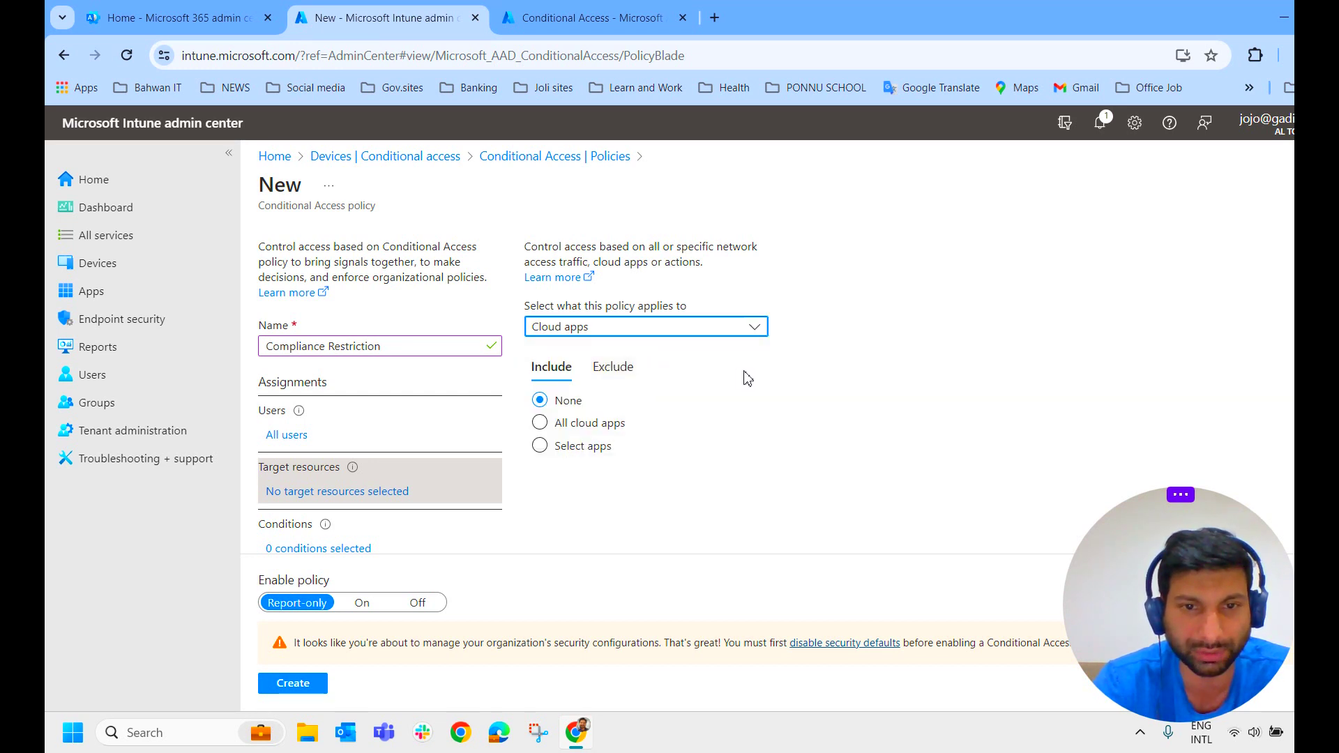
pyautogui.click(613, 428)
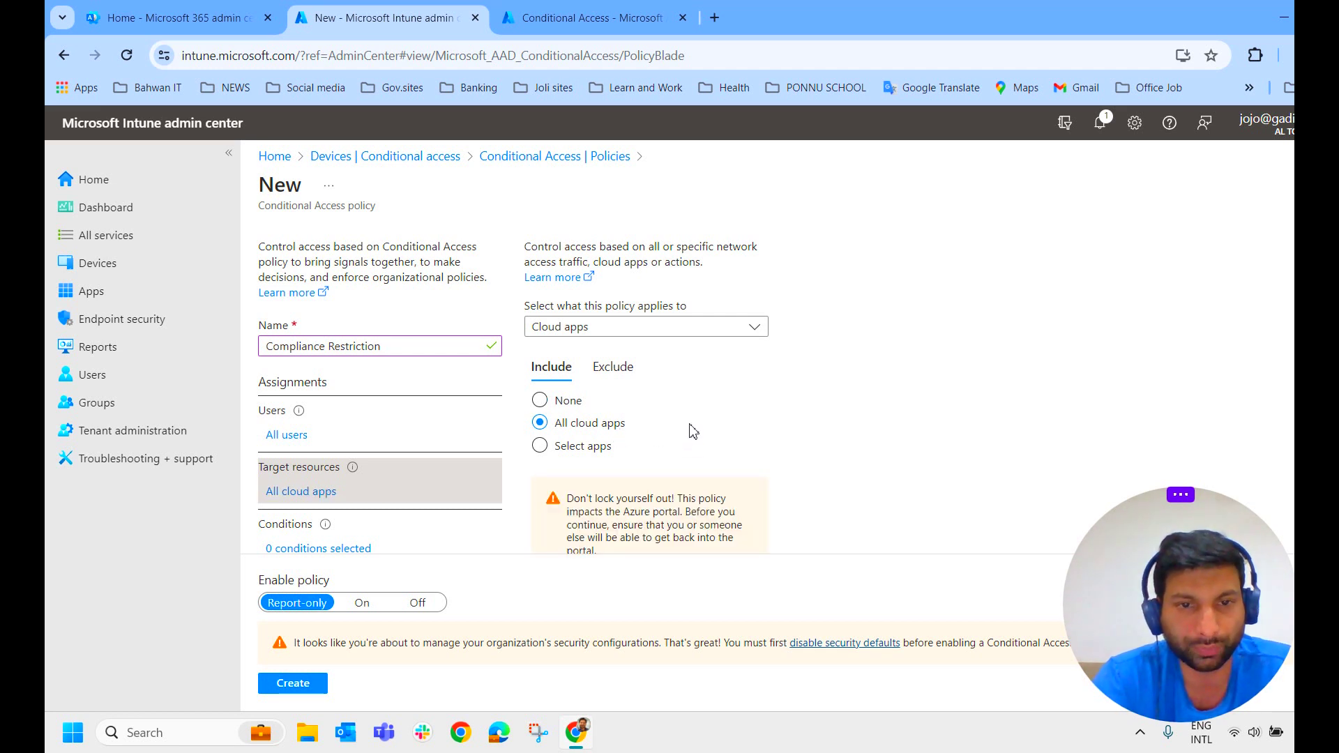
# Look at the Select apps and Exclude options of the target resources, returning to All cloud apps under Include.
pyautogui.click(598, 450)
pyautogui.scroll(-3, 711, 484)
pyautogui.scroll(3, 712, 484)
pyautogui.click(595, 426)
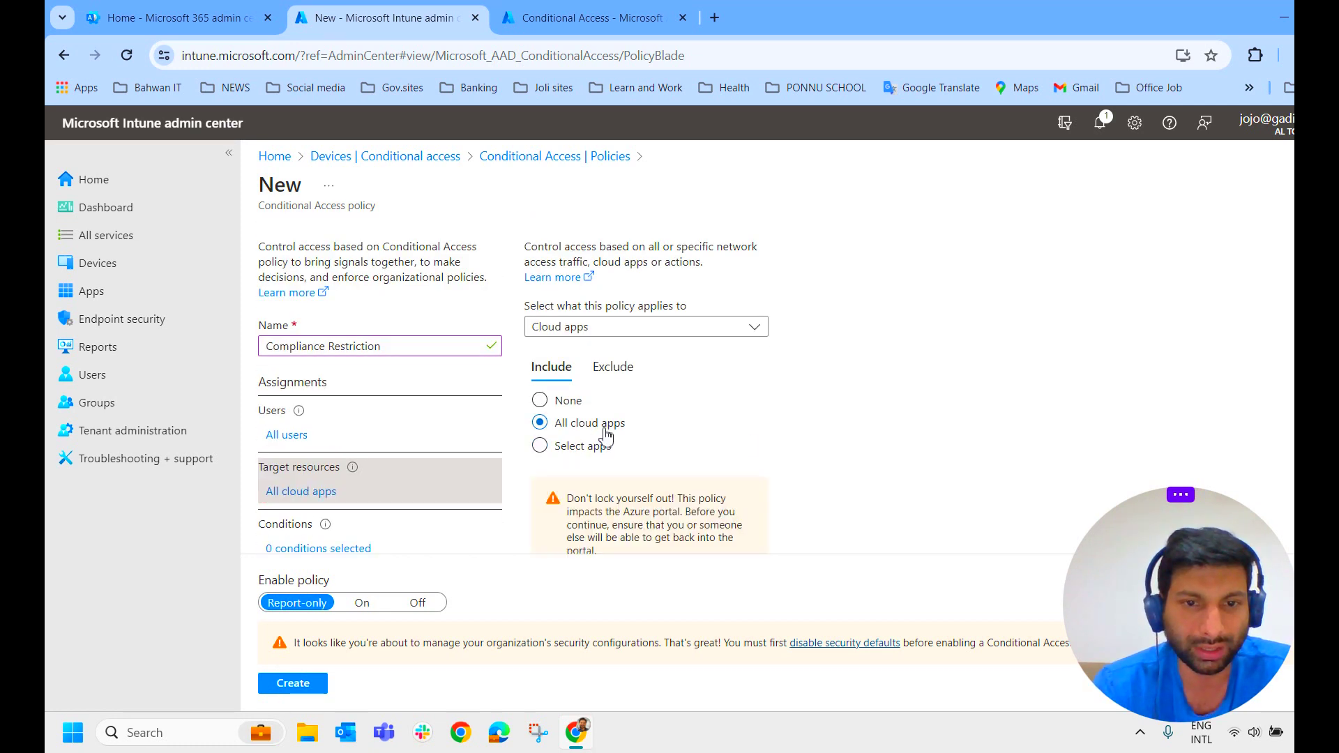
pyautogui.click(613, 366)
pyautogui.click(551, 368)
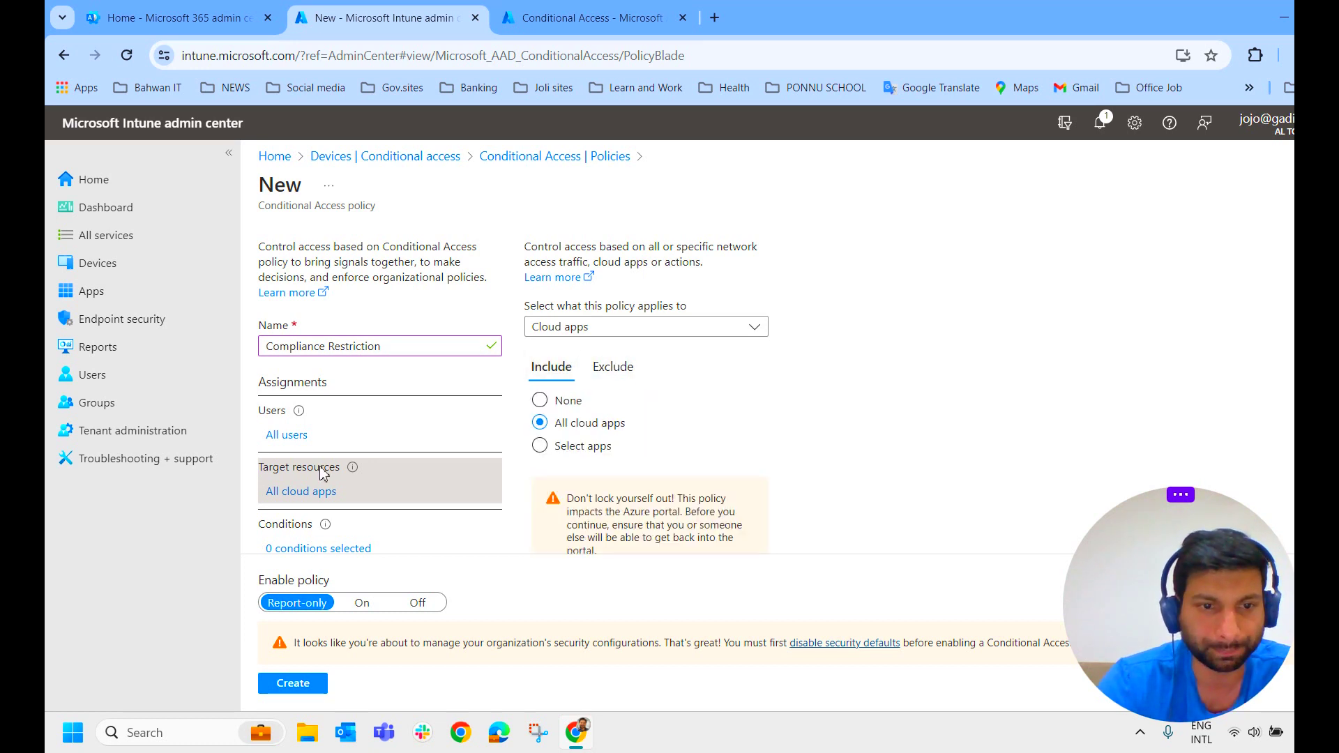
# Configure the Device platforms condition to include any device, after checking the individually selectable platforms.
pyautogui.scroll(-1, 325, 488)
pyautogui.click(325, 473)
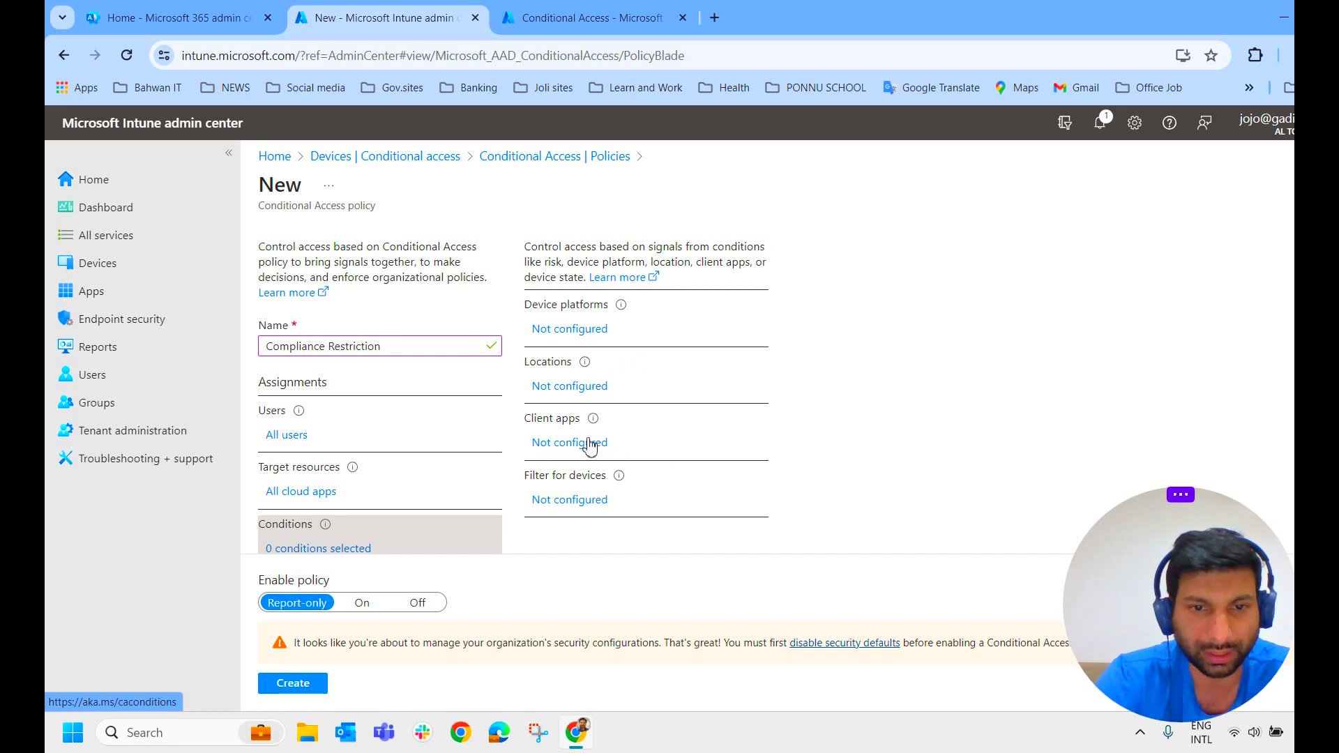
pyautogui.click(583, 335)
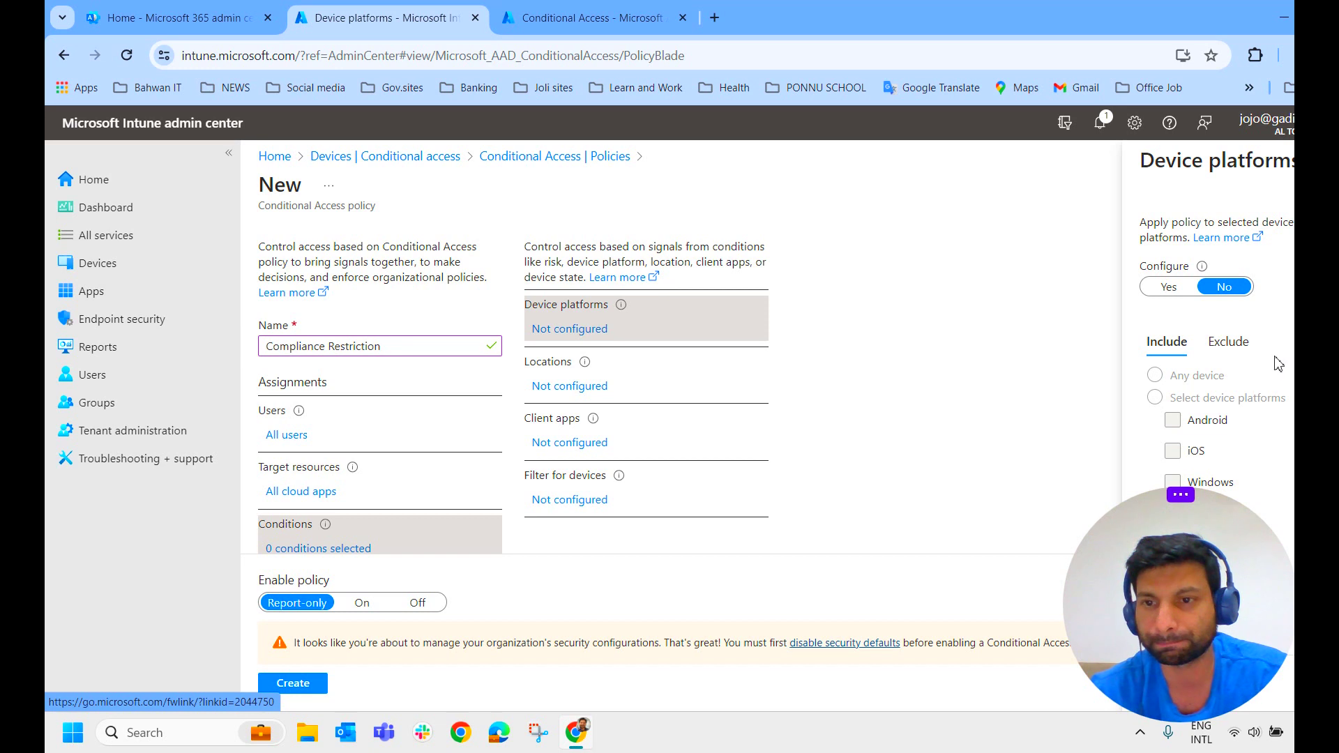
pyautogui.moveTo(1221, 556); pyautogui.dragTo(954, 602)
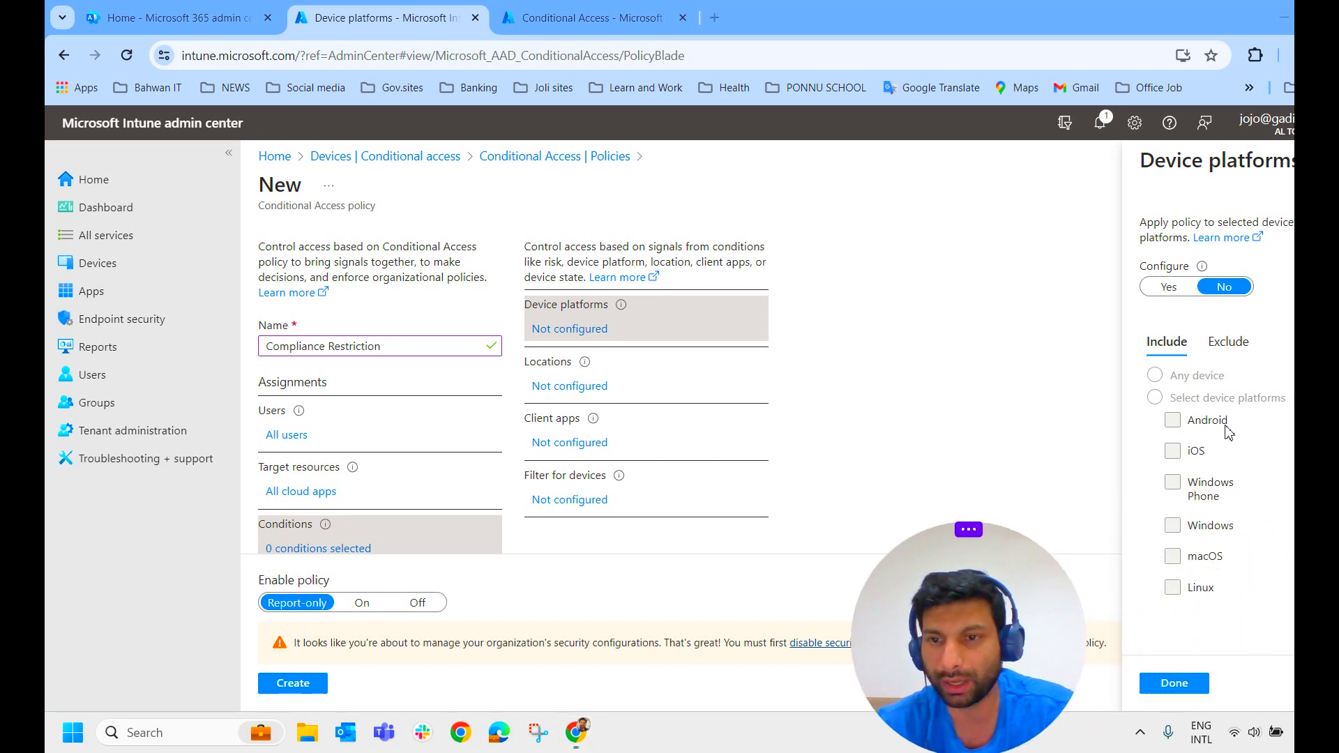
pyautogui.click(1174, 291)
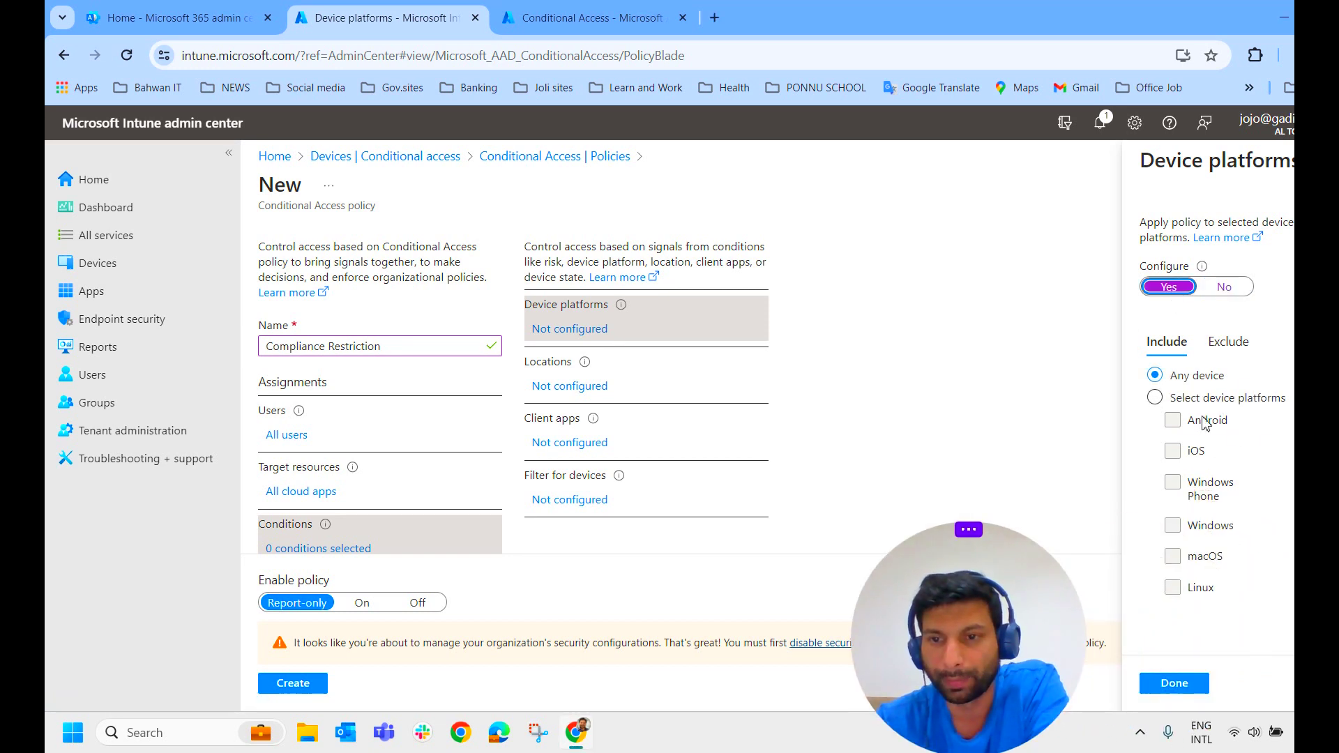
pyautogui.click(1206, 397)
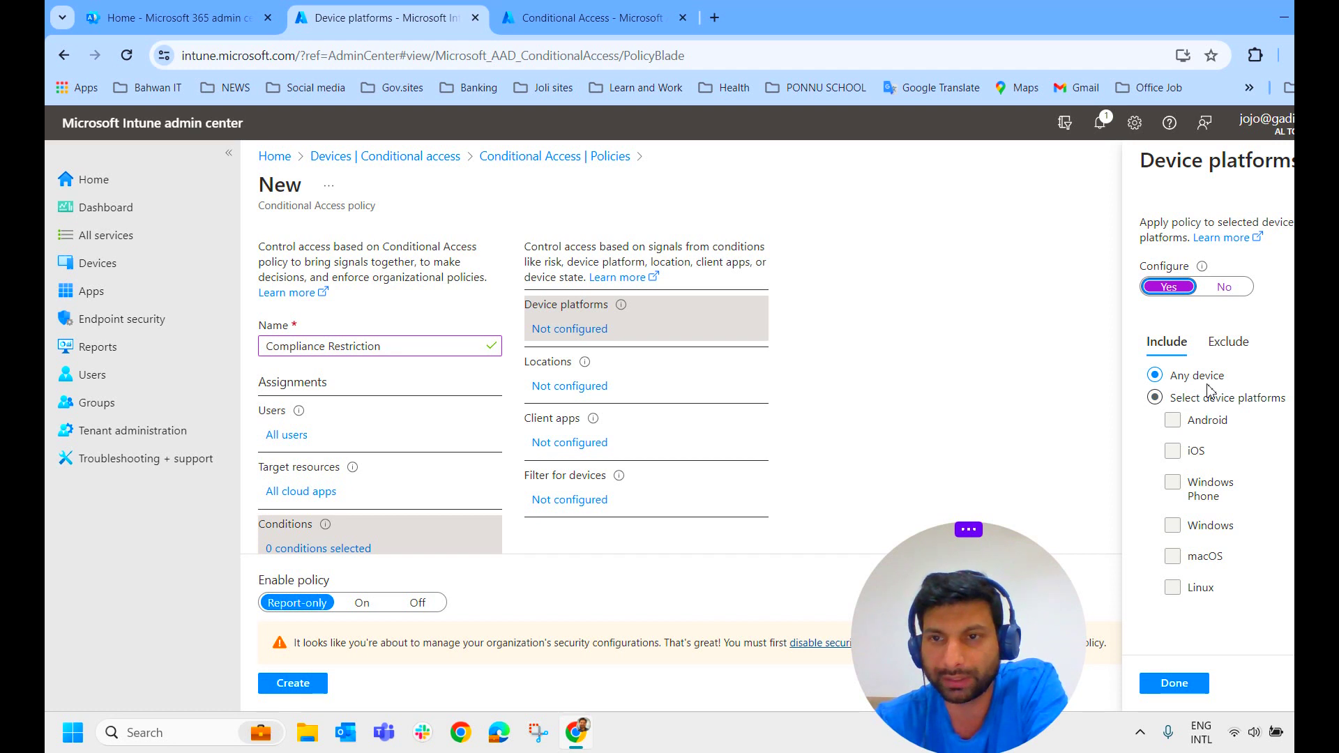
pyautogui.click(1201, 399)
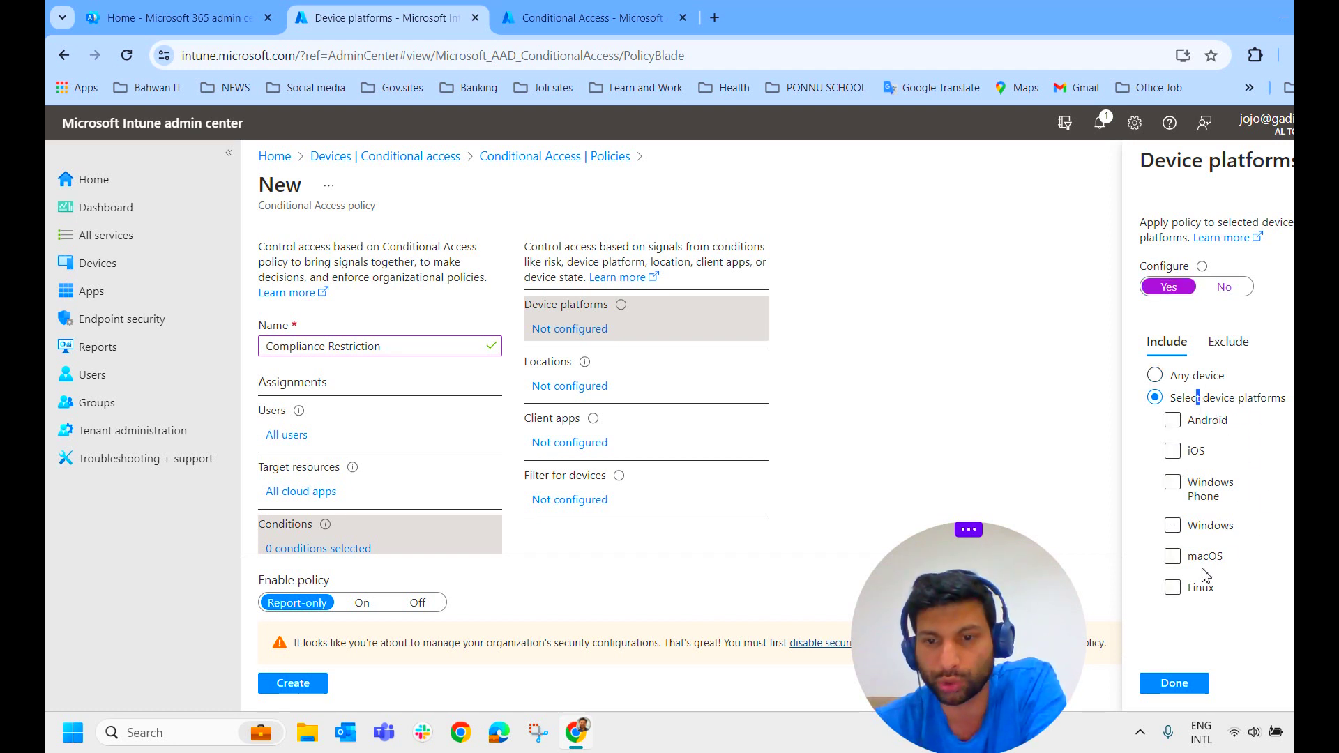
pyautogui.click(1214, 499)
pyautogui.click(1207, 483)
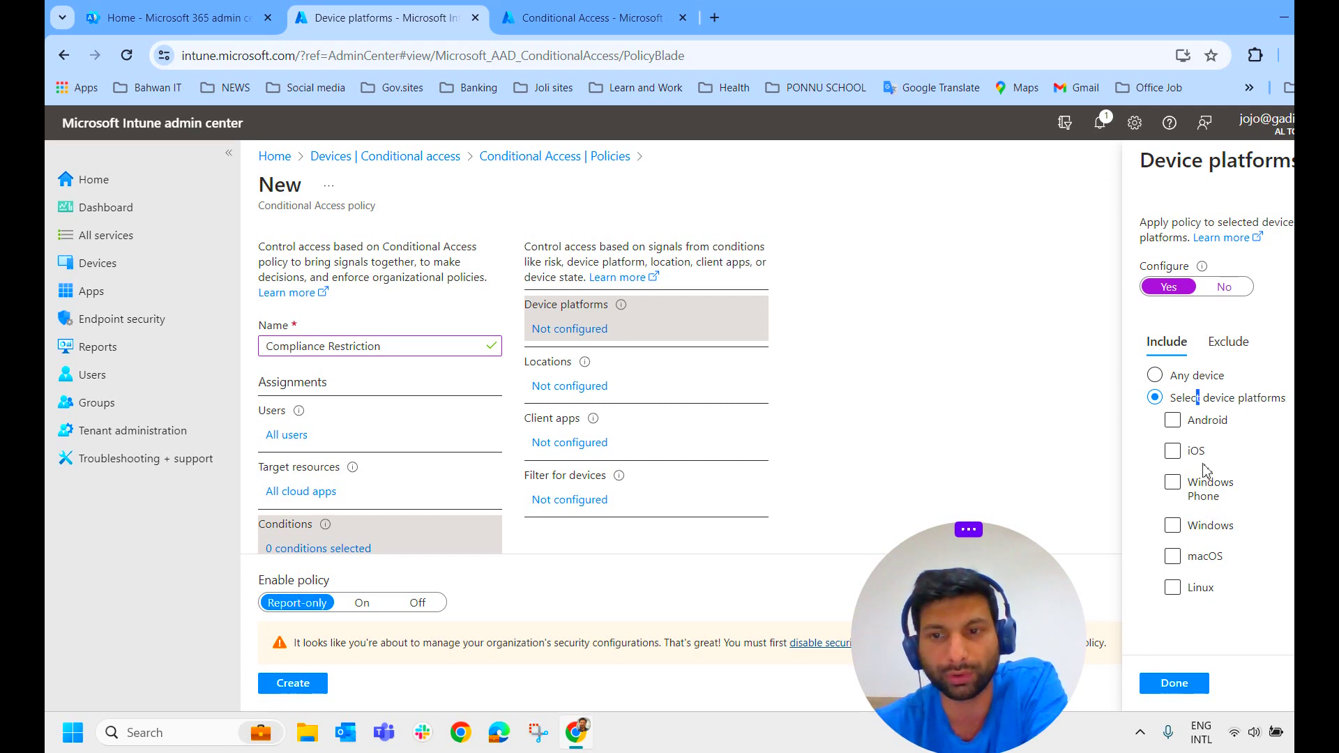
pyautogui.click(1156, 377)
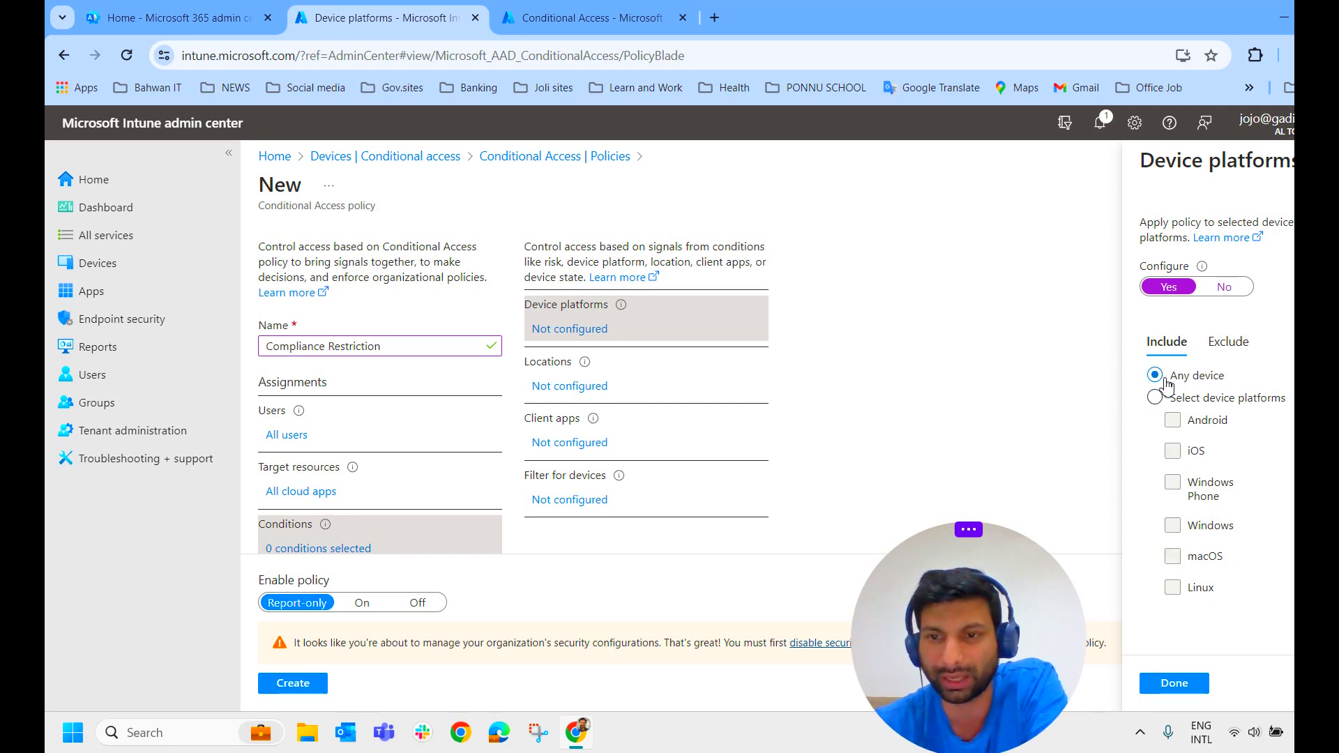
pyautogui.click(1185, 687)
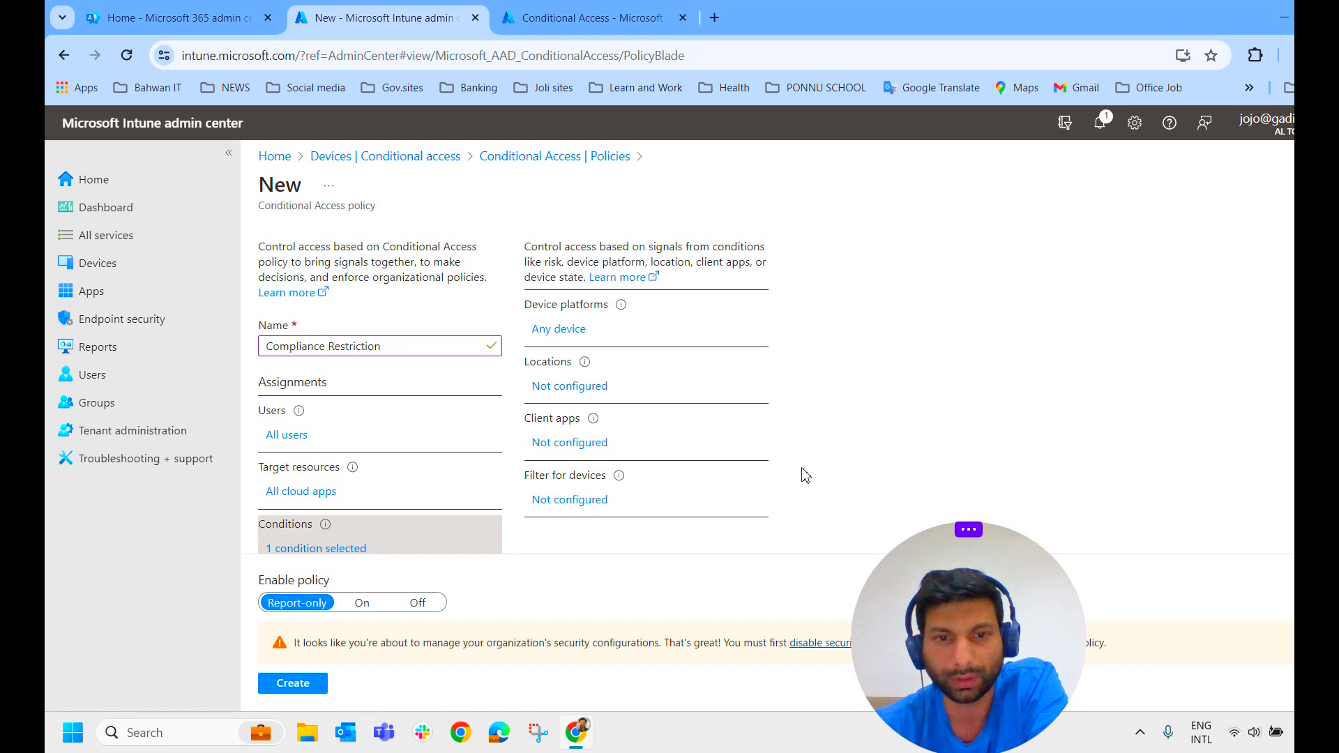
# Configure the Locations condition to include all trusted locations, after viewing the list of selectable named locations.
pyautogui.click(576, 390)
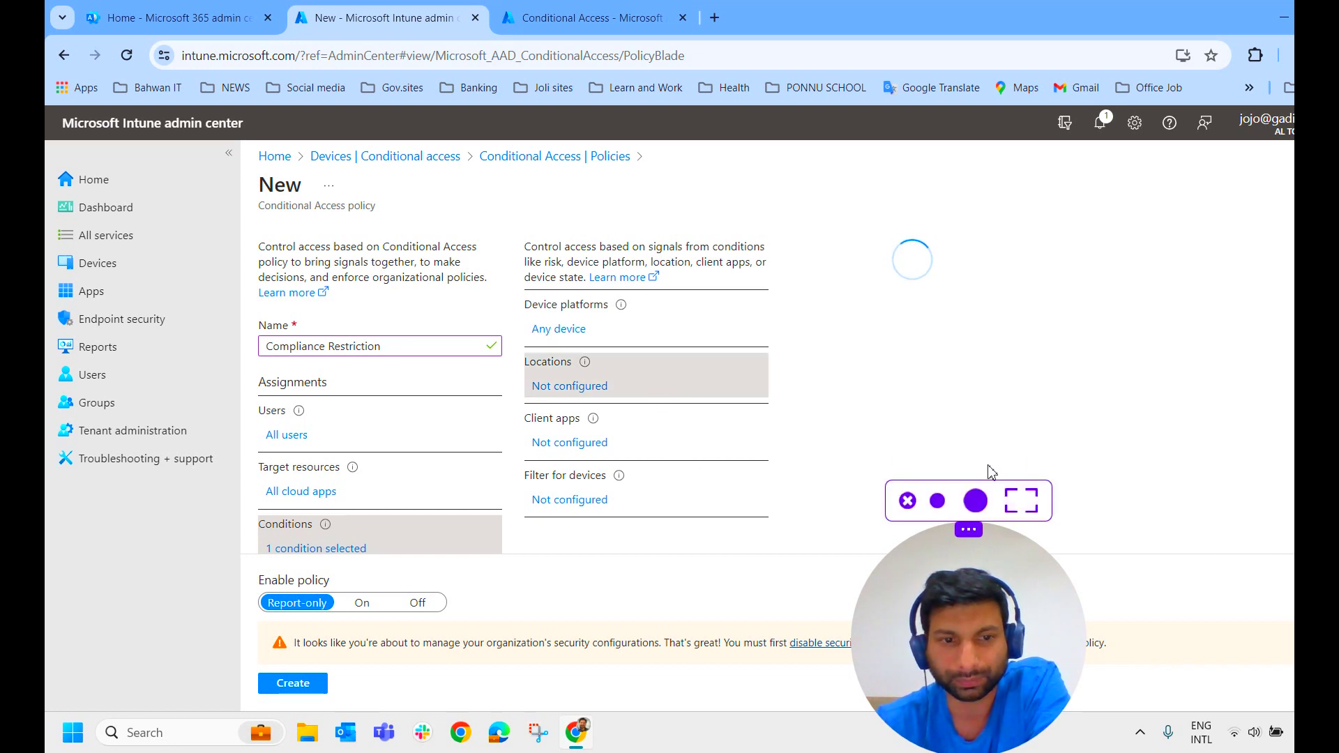
pyautogui.moveTo(970, 579); pyautogui.dragTo(1137, 561)
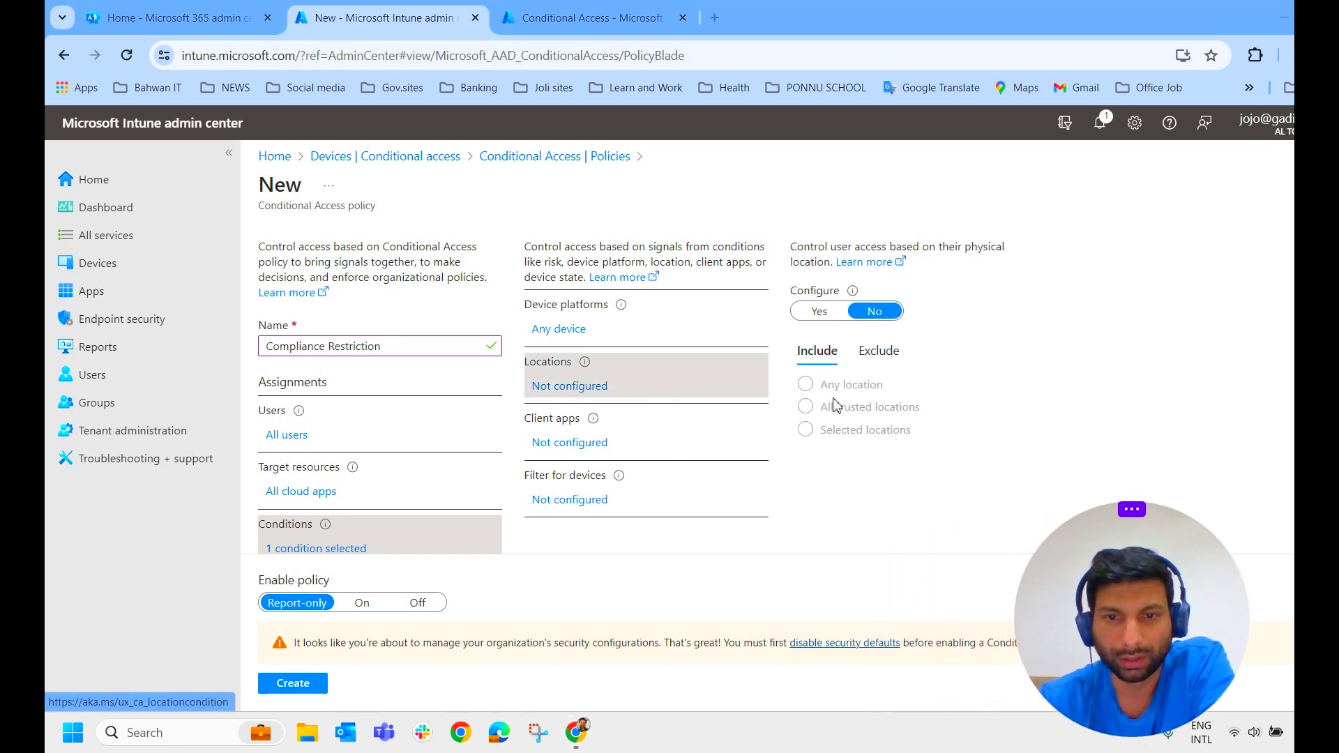
pyautogui.click(830, 313)
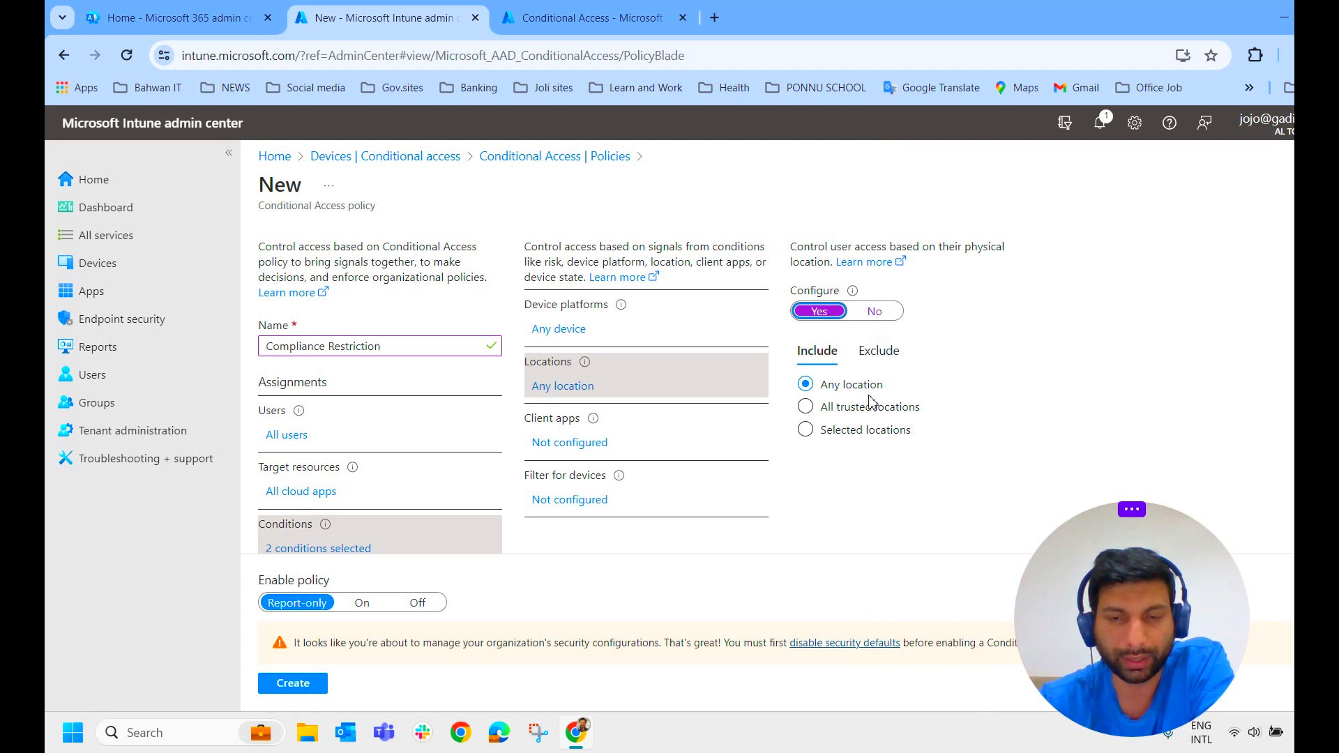
pyautogui.click(896, 411)
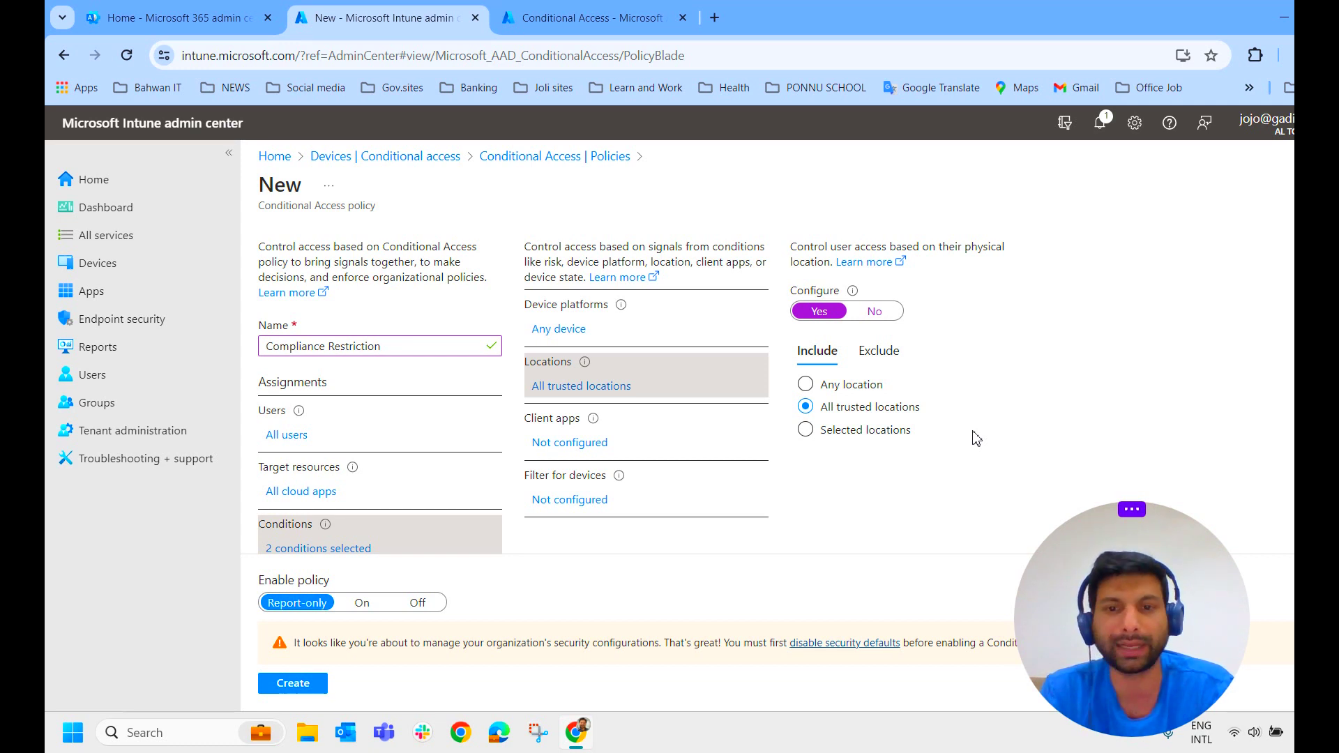
pyautogui.click(860, 439)
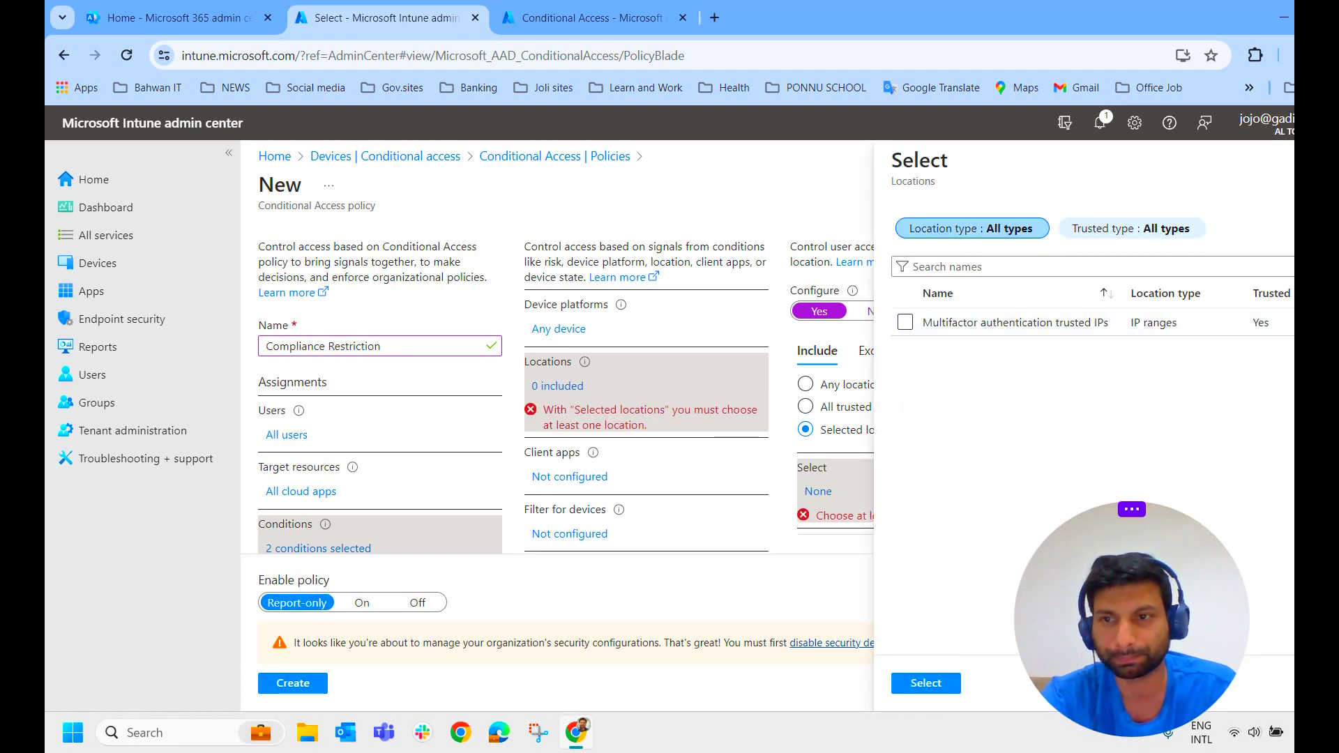
pyautogui.press('Escape')
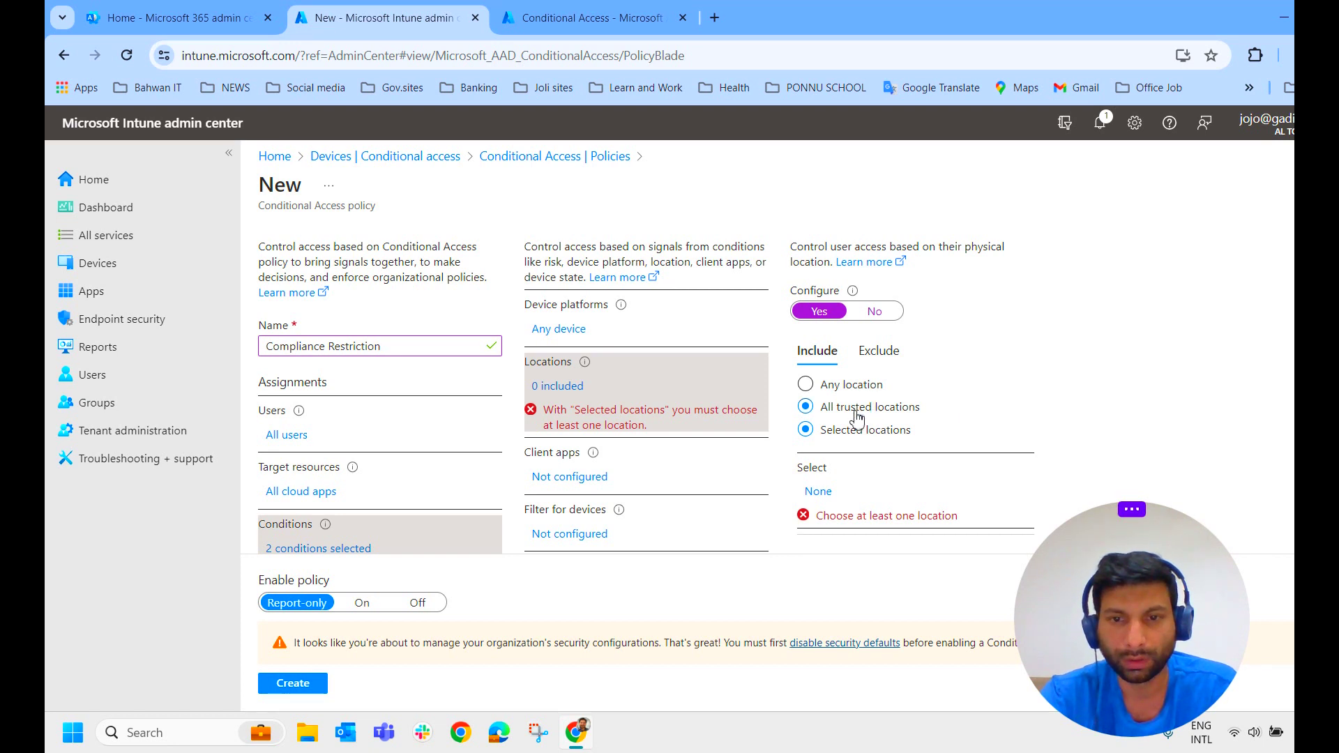
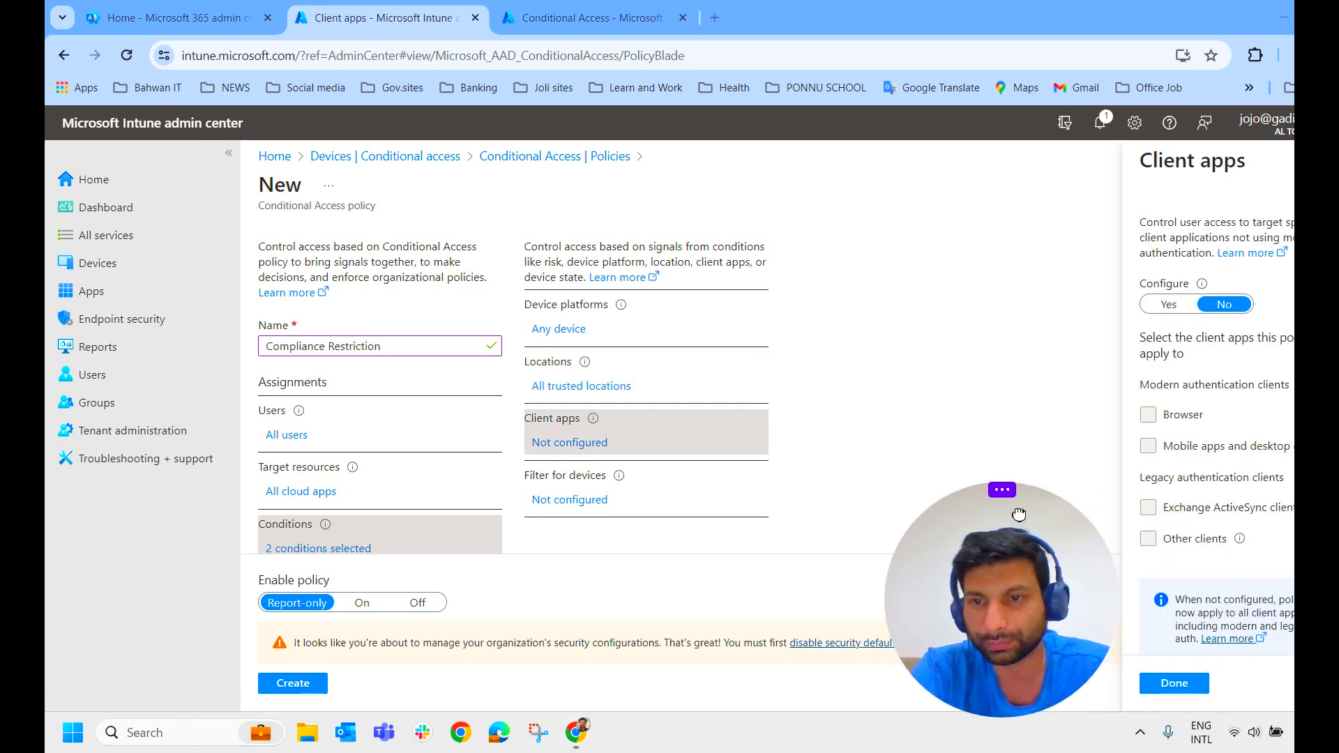
# Try enabling the Client apps condition for all client types, then switch it back off and close its settings.
pyautogui.click(1169, 305)
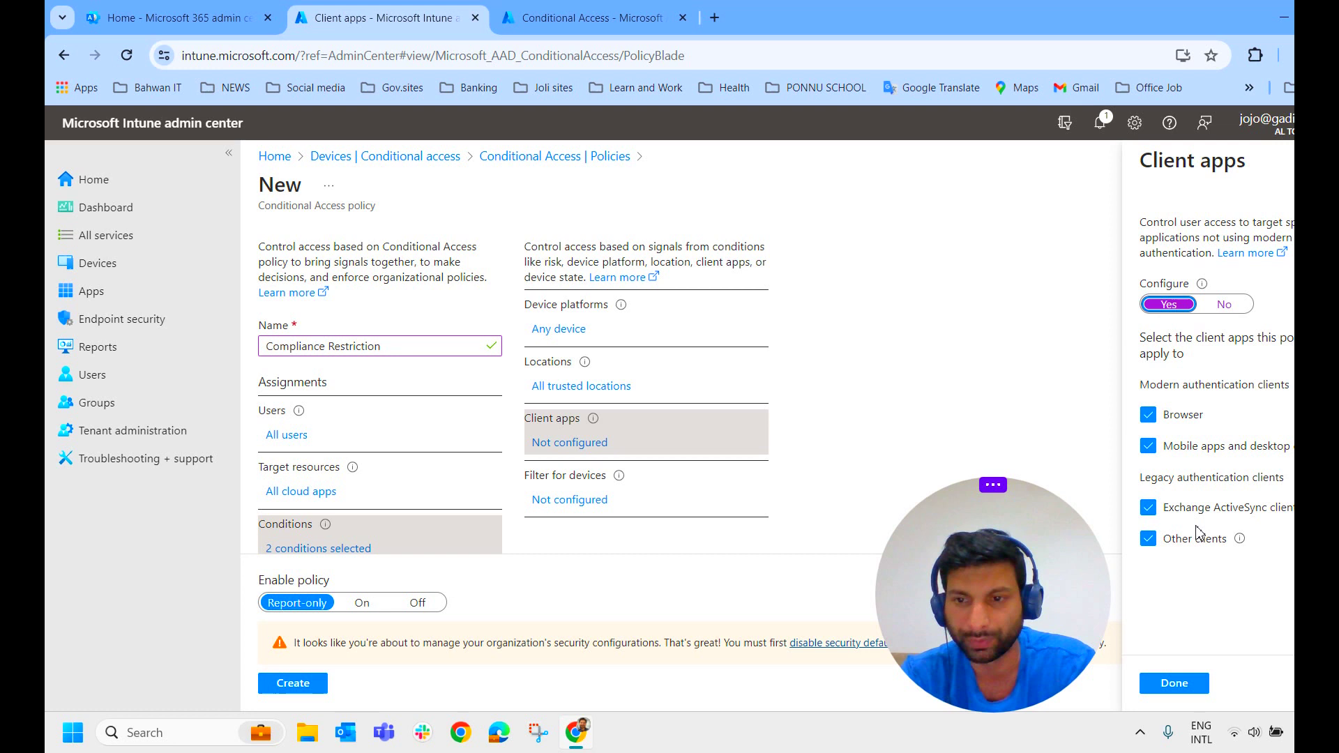
pyautogui.click(1224, 304)
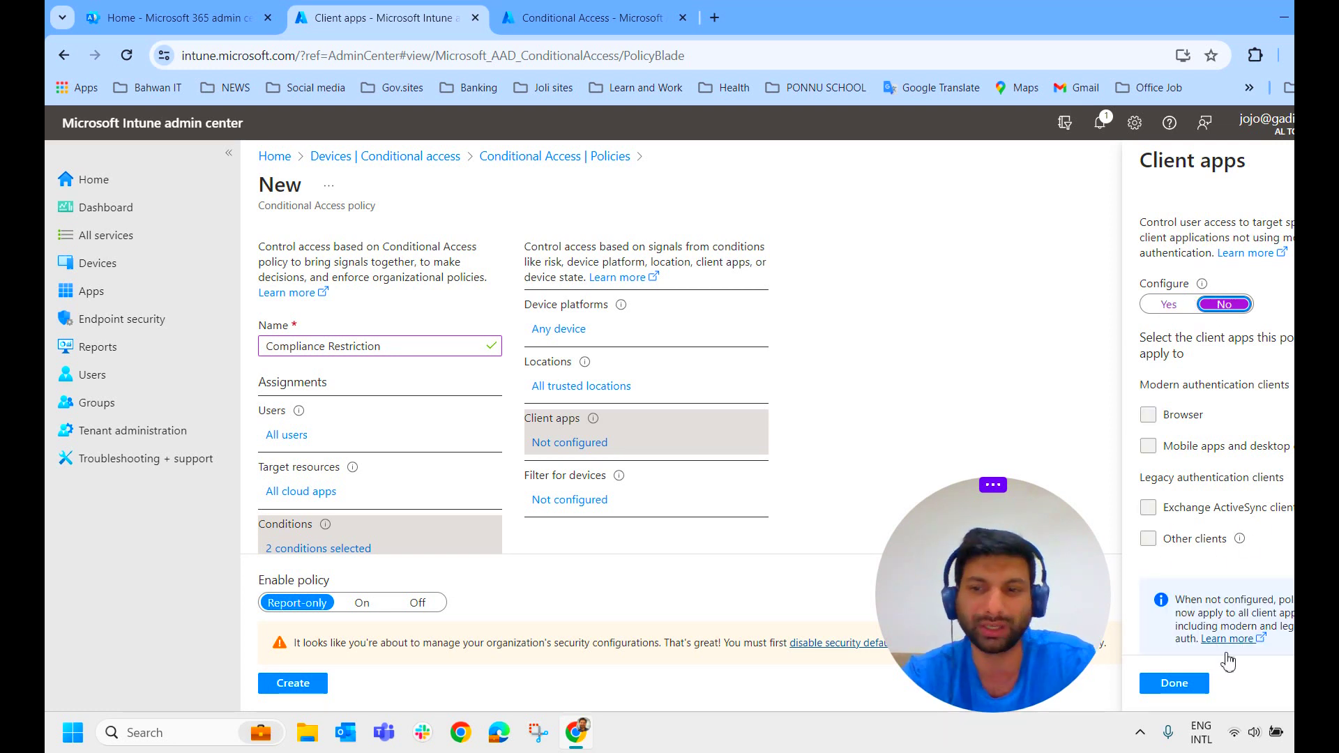
pyautogui.click(1186, 687)
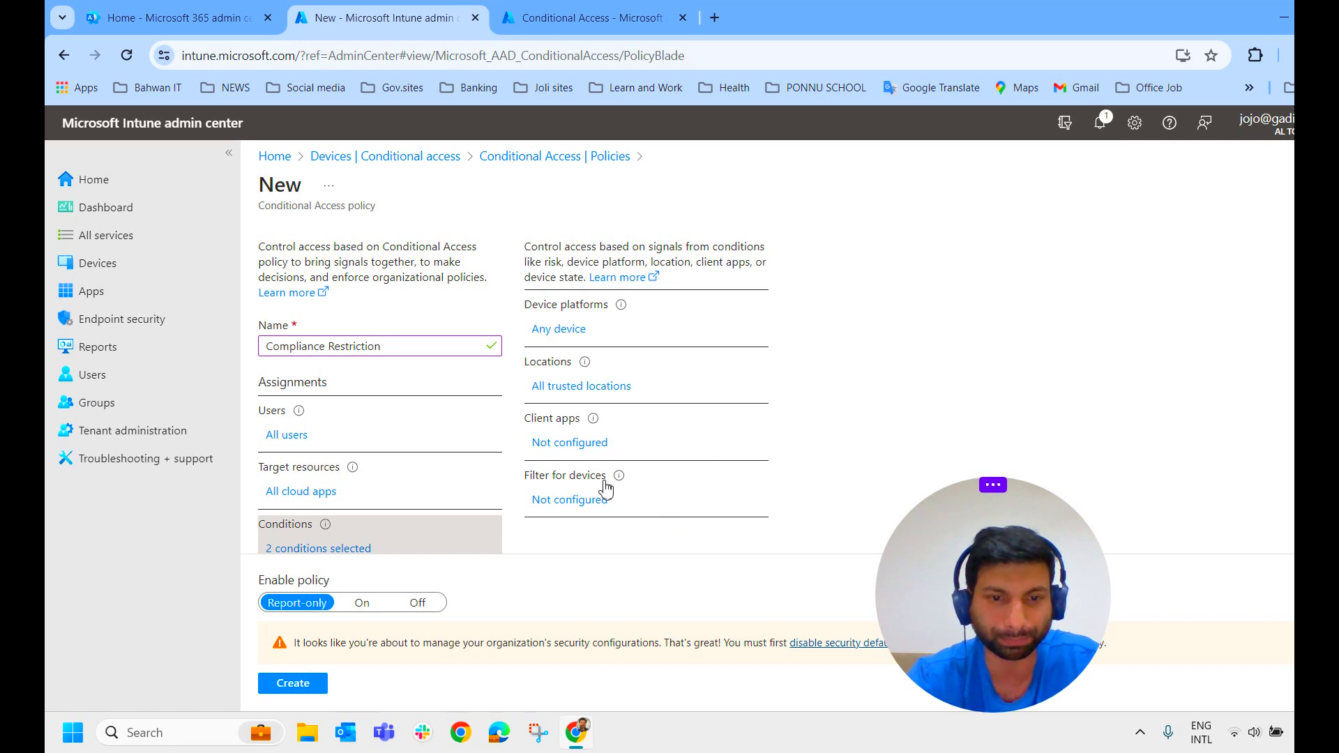
# Try a device filter condition that excludes devices whose Manufacturer contains "hp", with a second empty expression added.
pyautogui.click(571, 502)
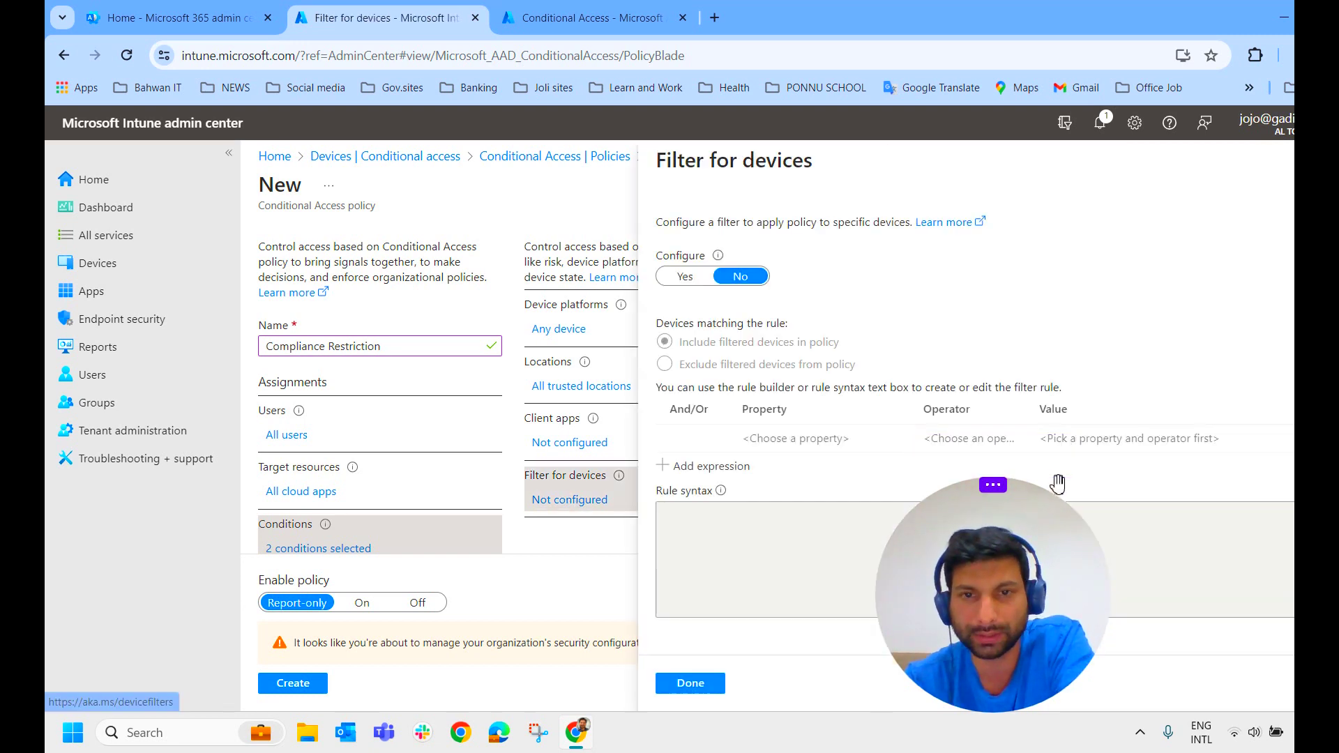
pyautogui.click(685, 276)
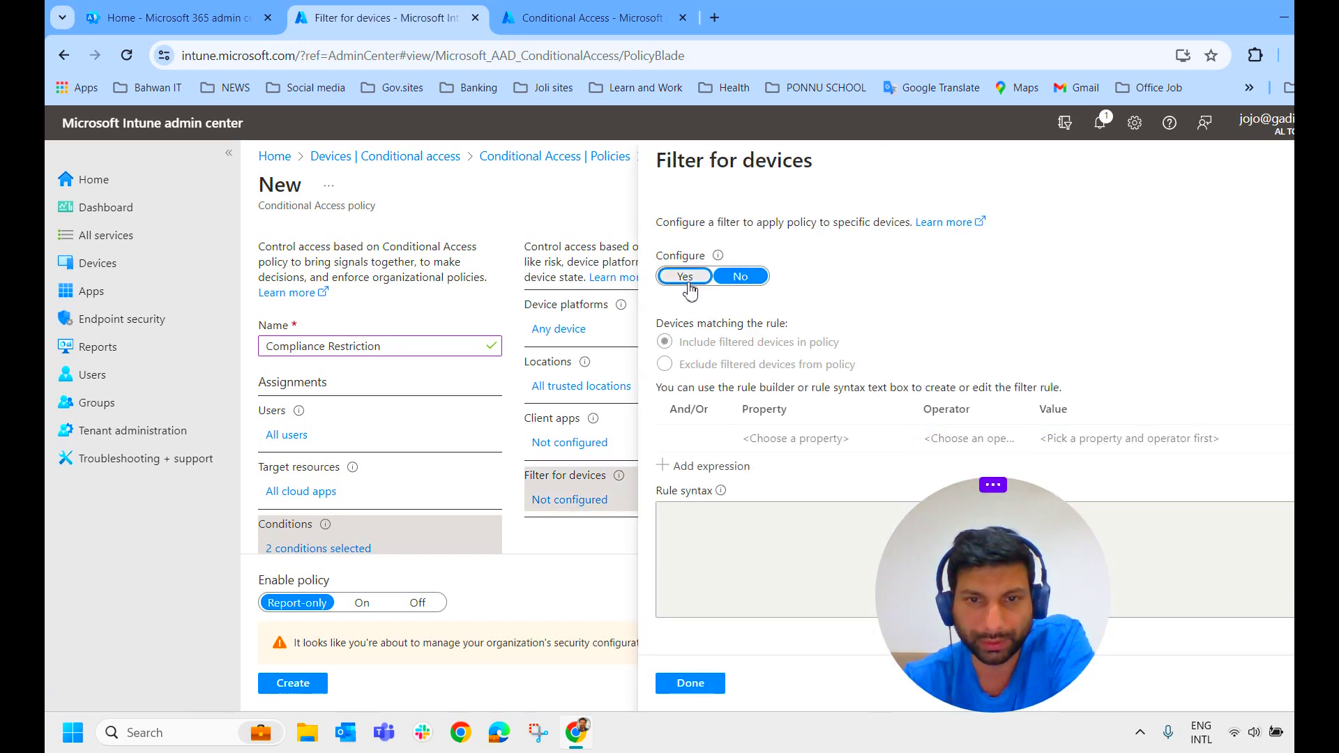
pyautogui.moveTo(1036, 535); pyautogui.dragTo(1098, 581)
pyautogui.click(786, 364)
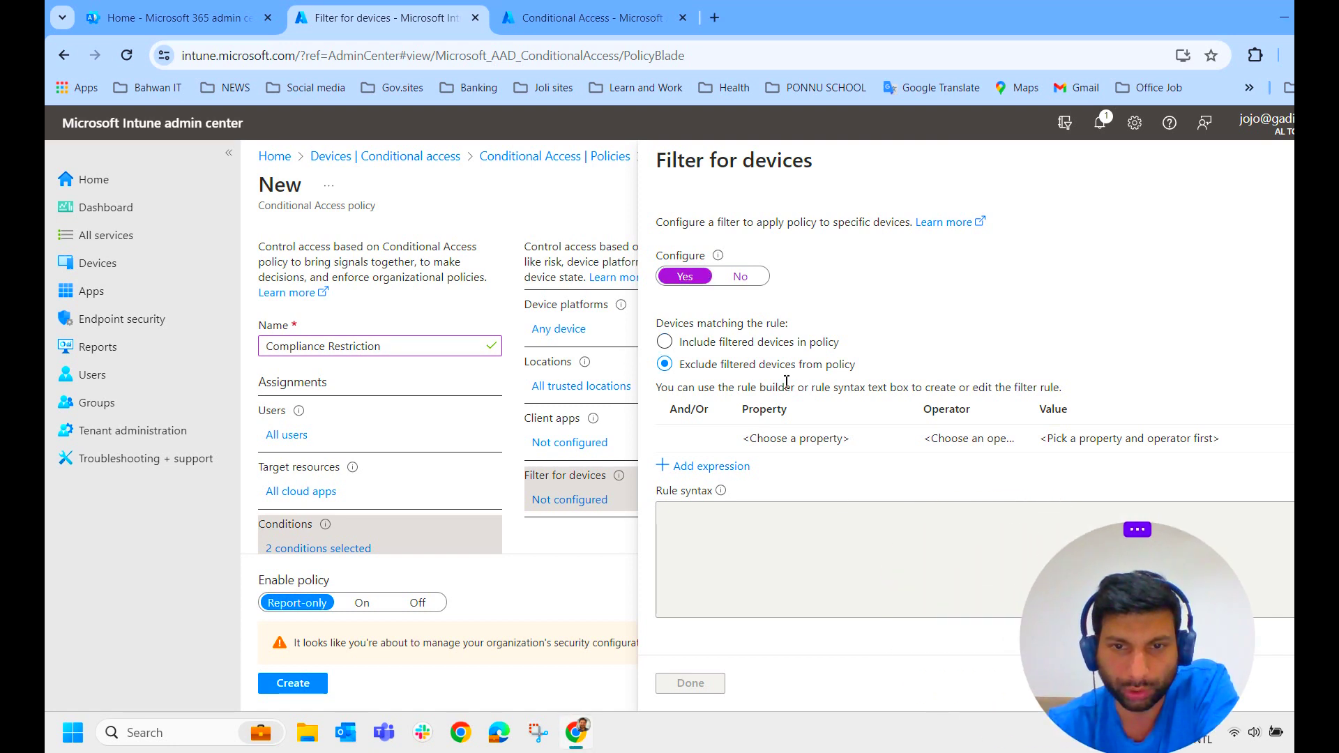
pyautogui.click(719, 468)
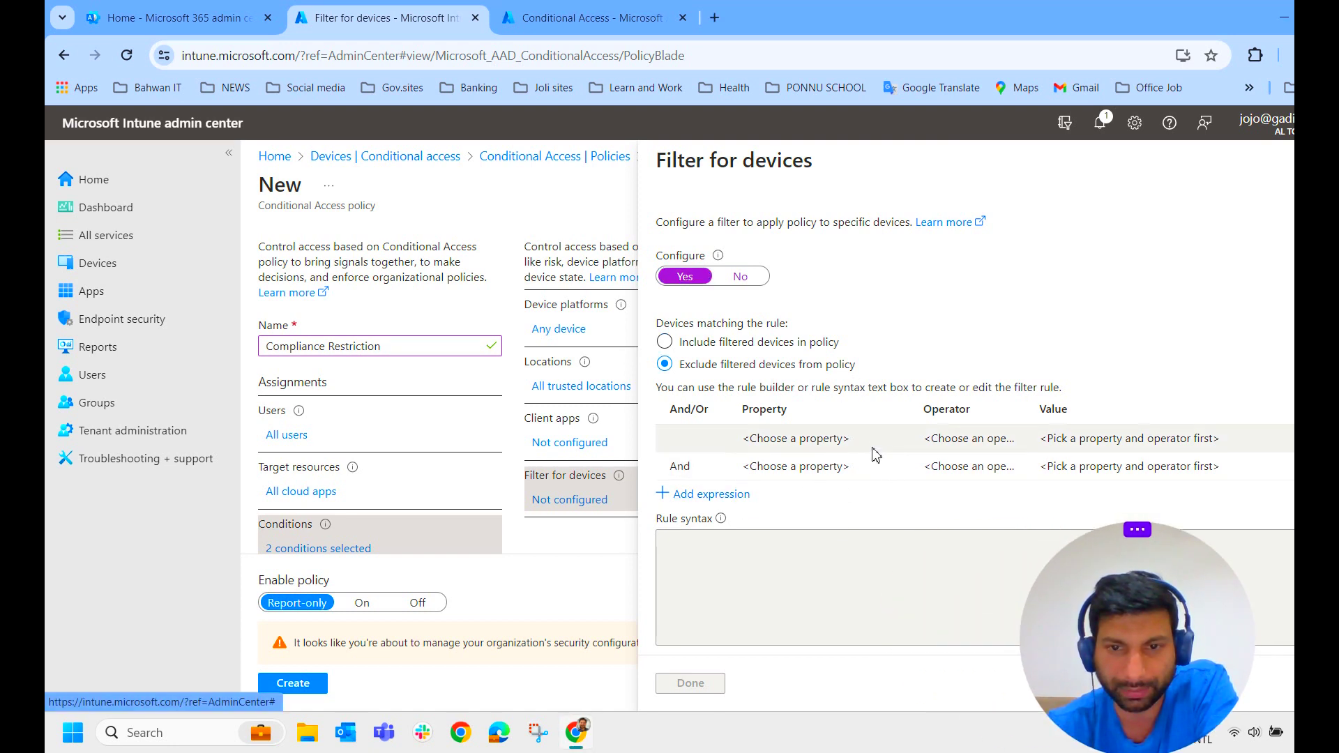
pyautogui.click(896, 442)
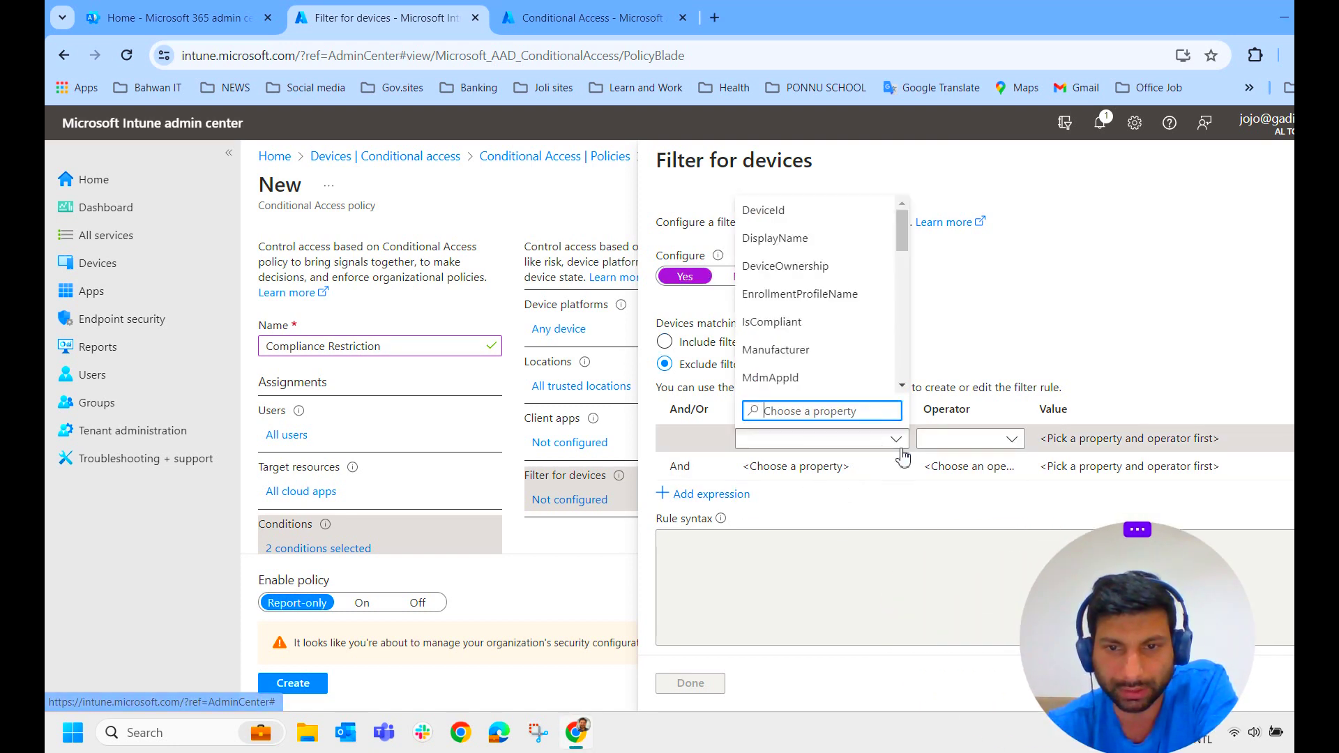
pyautogui.click(815, 351)
pyautogui.click(1011, 439)
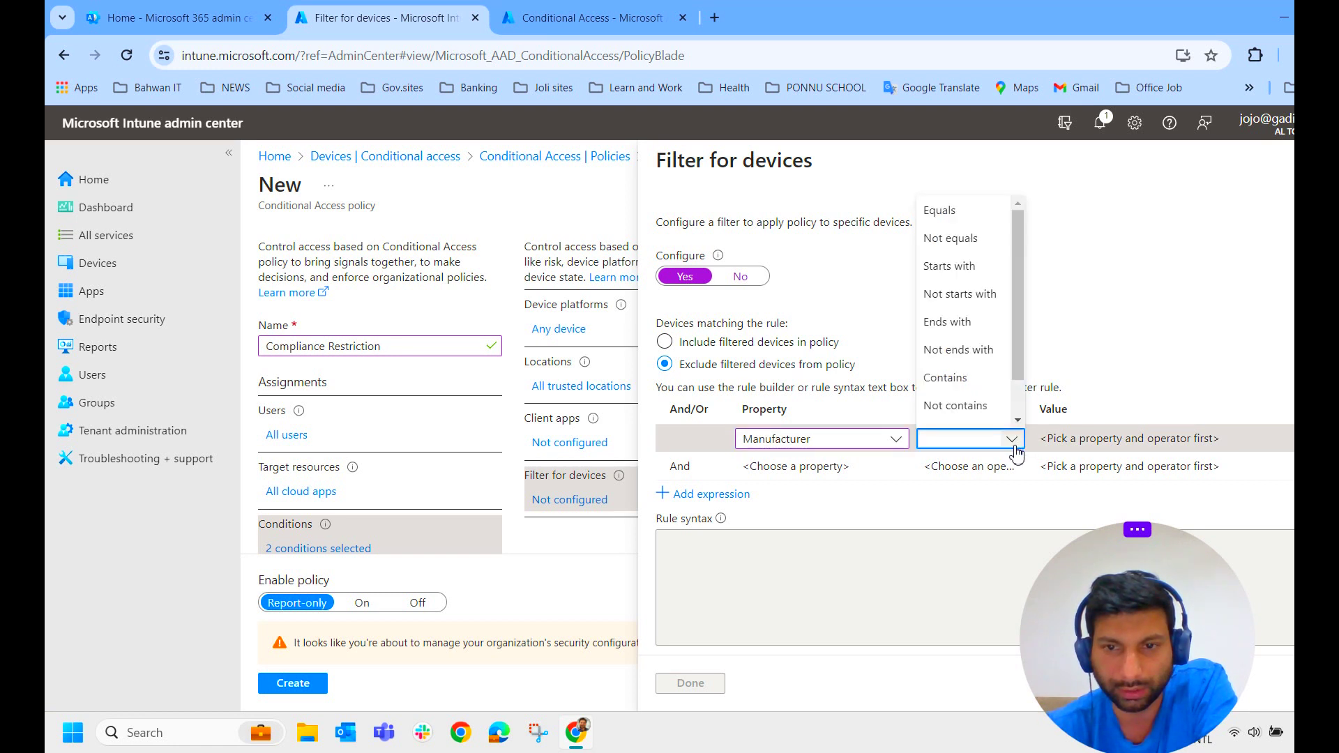
pyautogui.click(985, 382)
pyautogui.click(1070, 440)
pyautogui.write('hp')
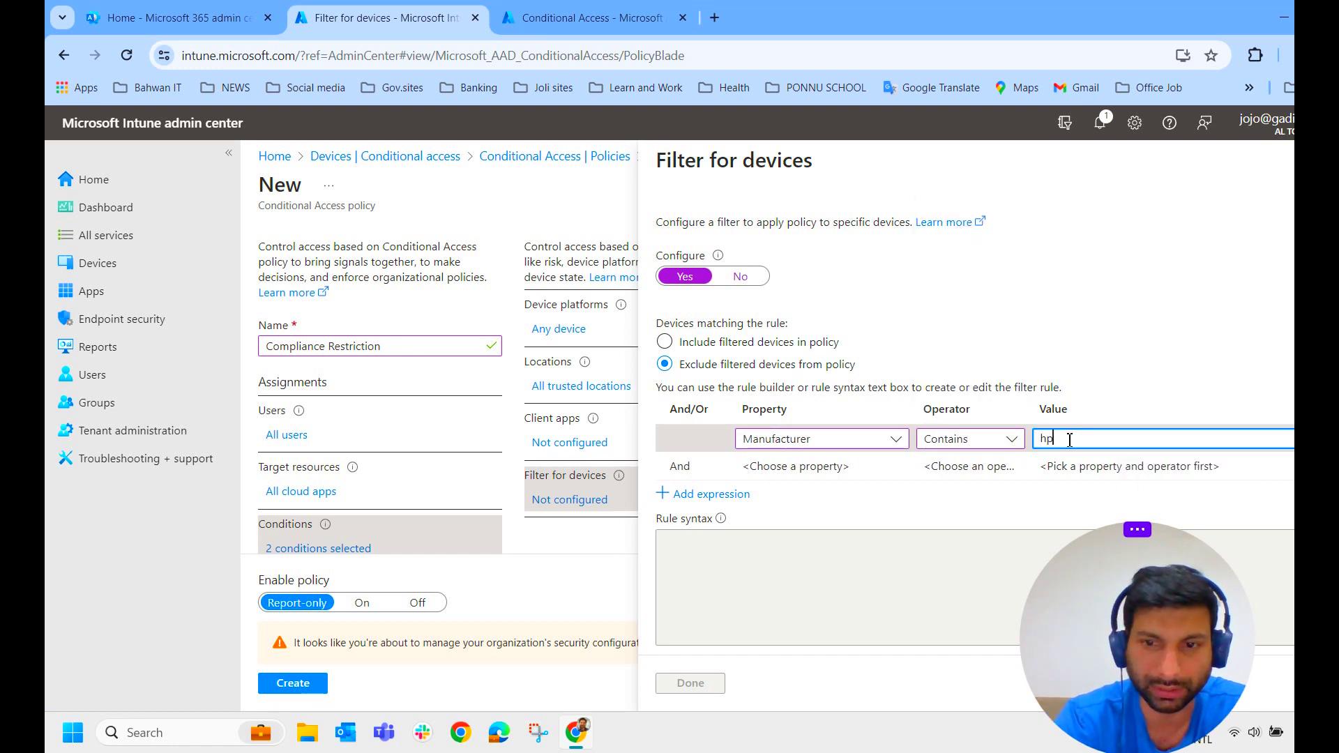
# Try defining the second filter expression as And, Model, Contains, without entering a value.
pyautogui.click(787, 477)
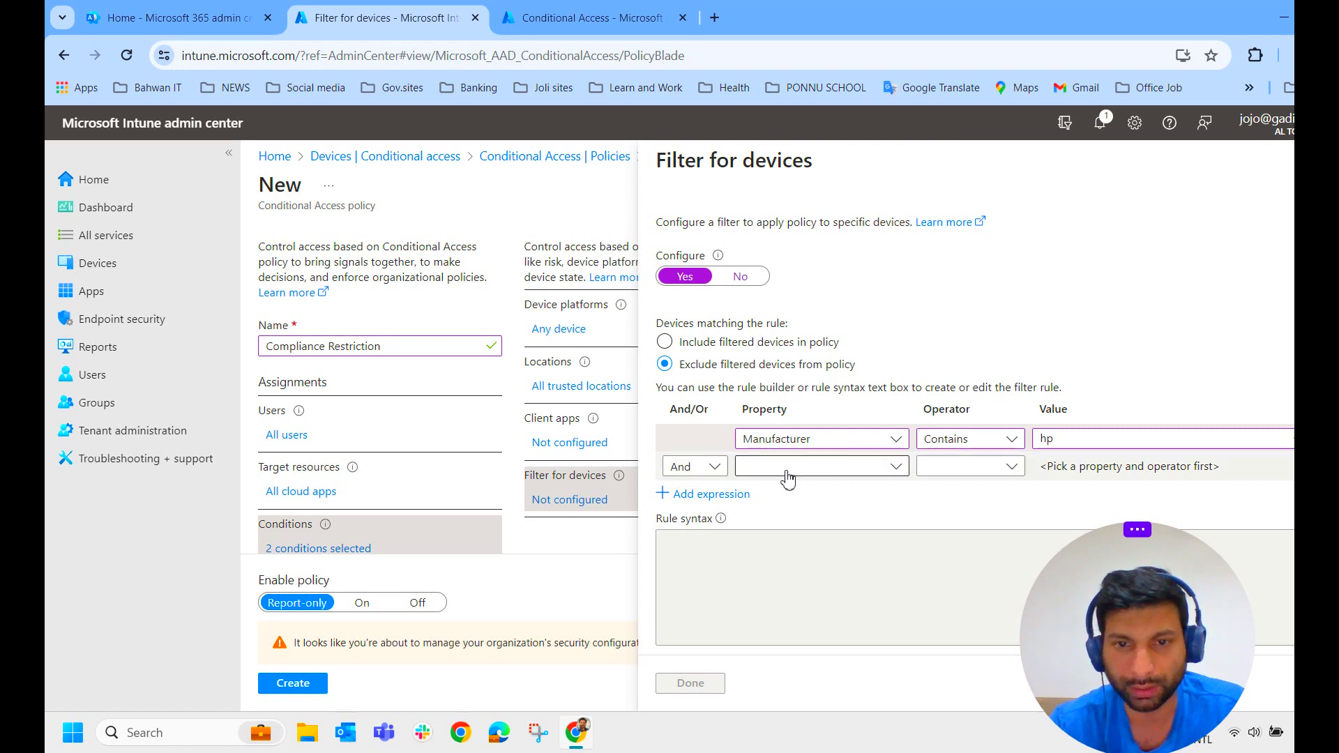
pyautogui.click(893, 467)
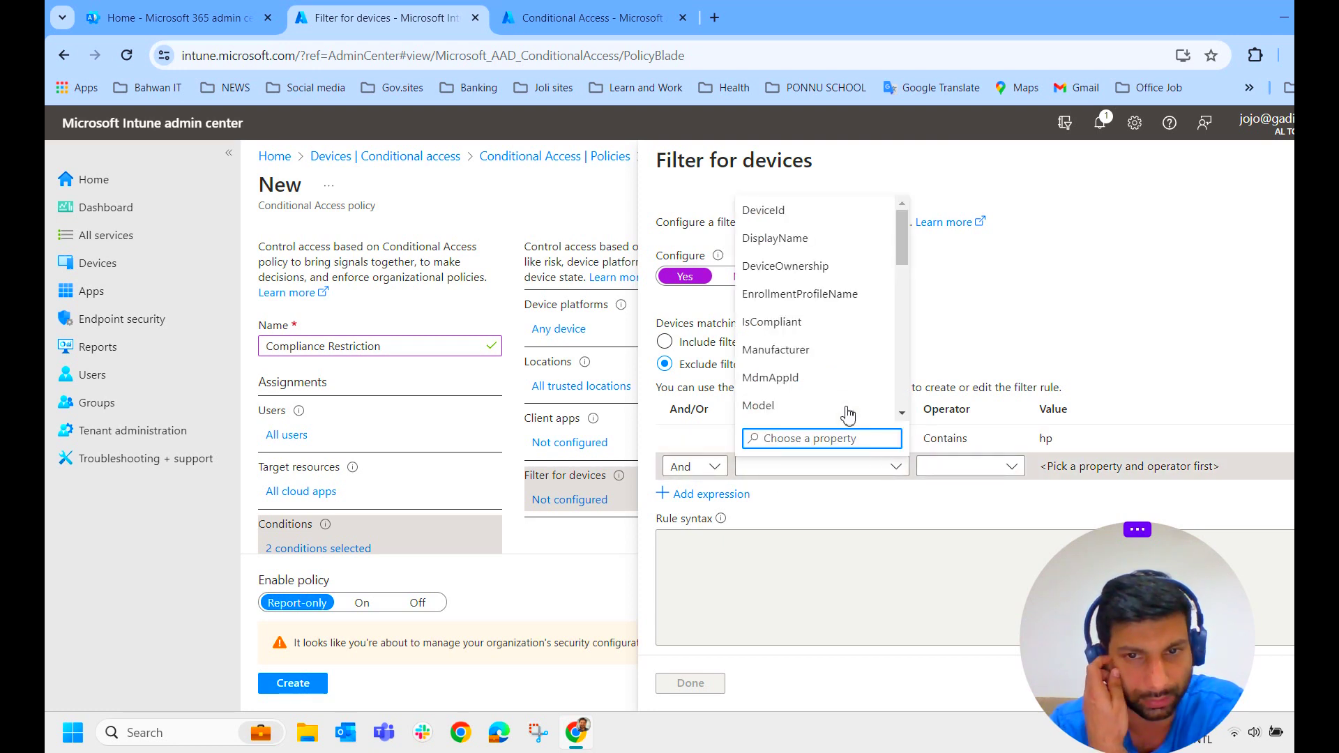
pyautogui.click(810, 408)
pyautogui.click(1008, 467)
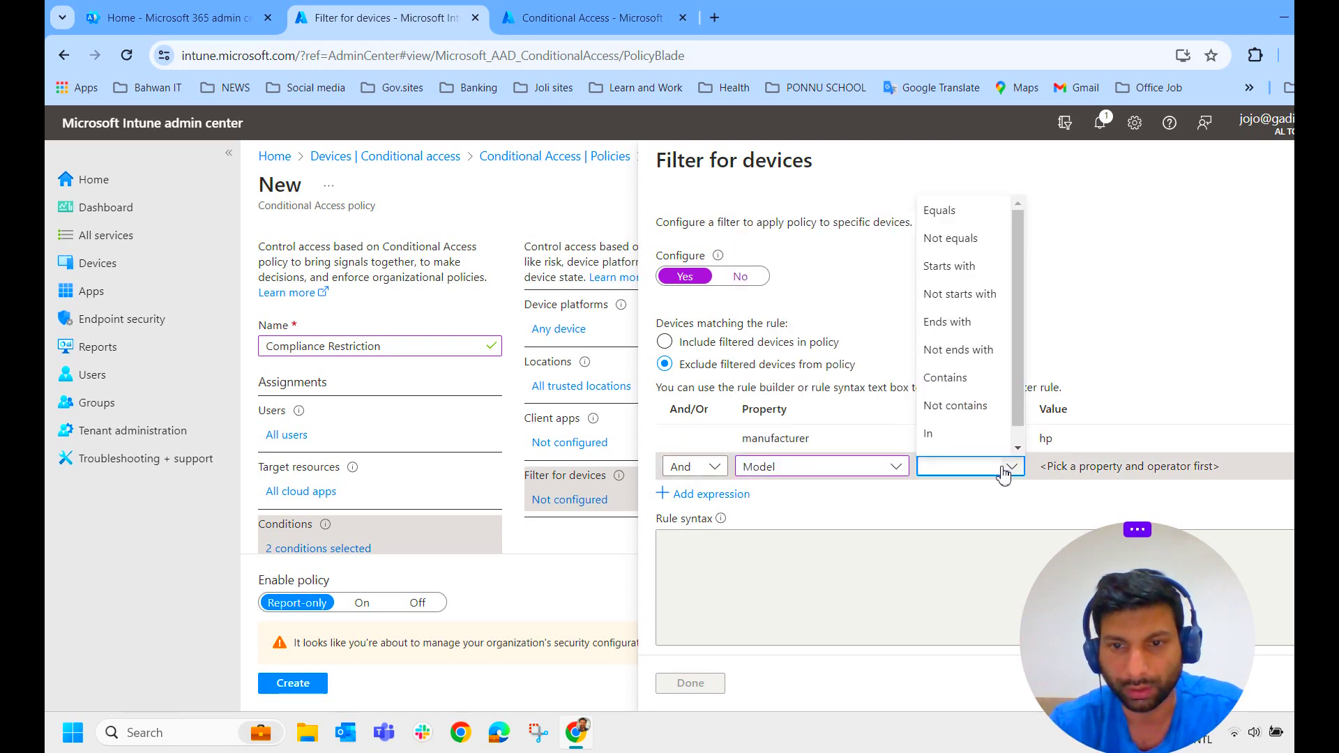
pyautogui.click(974, 380)
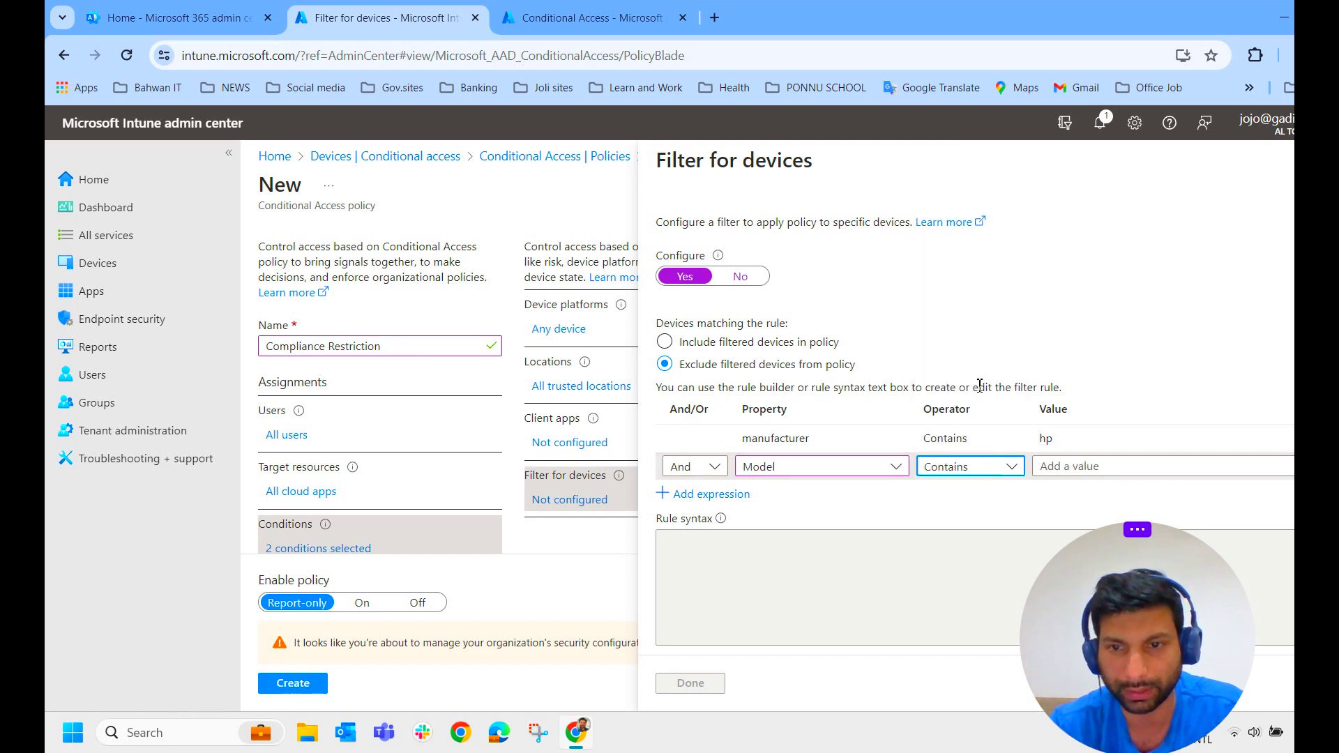
pyautogui.click(1001, 477)
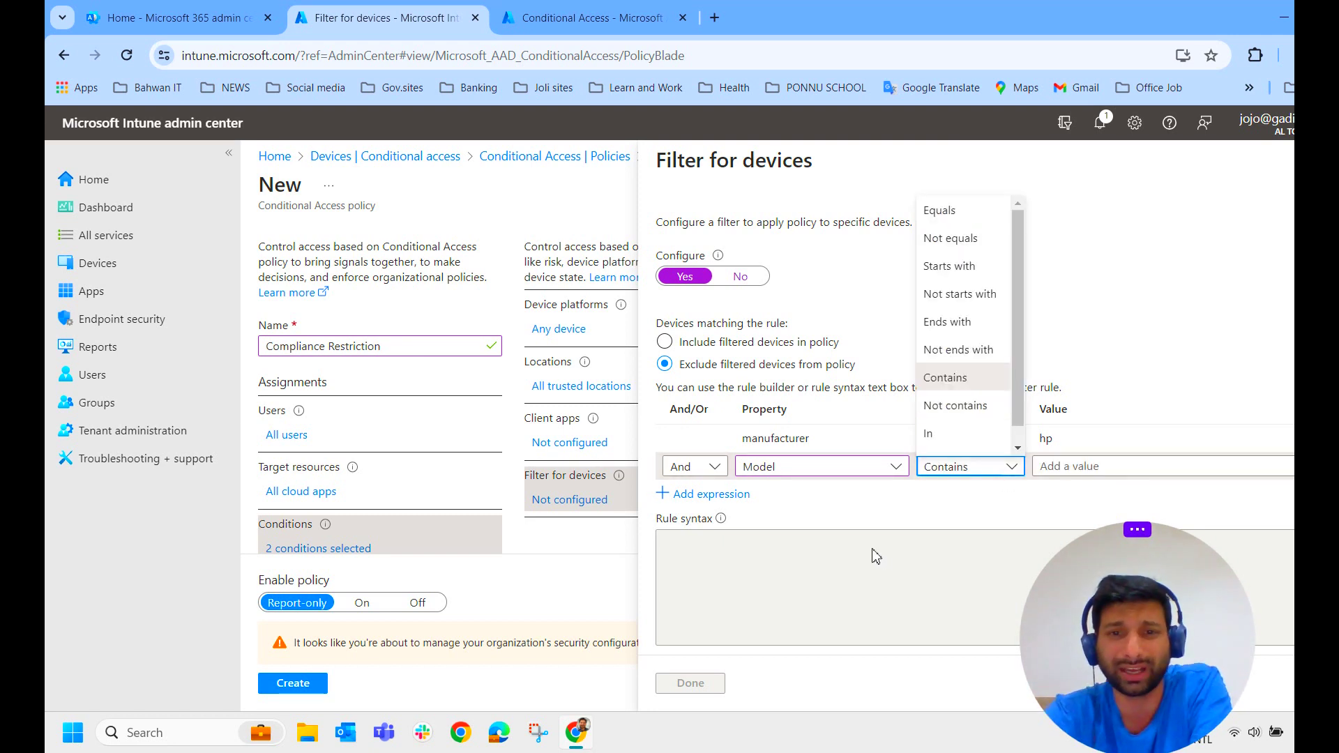
pyautogui.click(1163, 279)
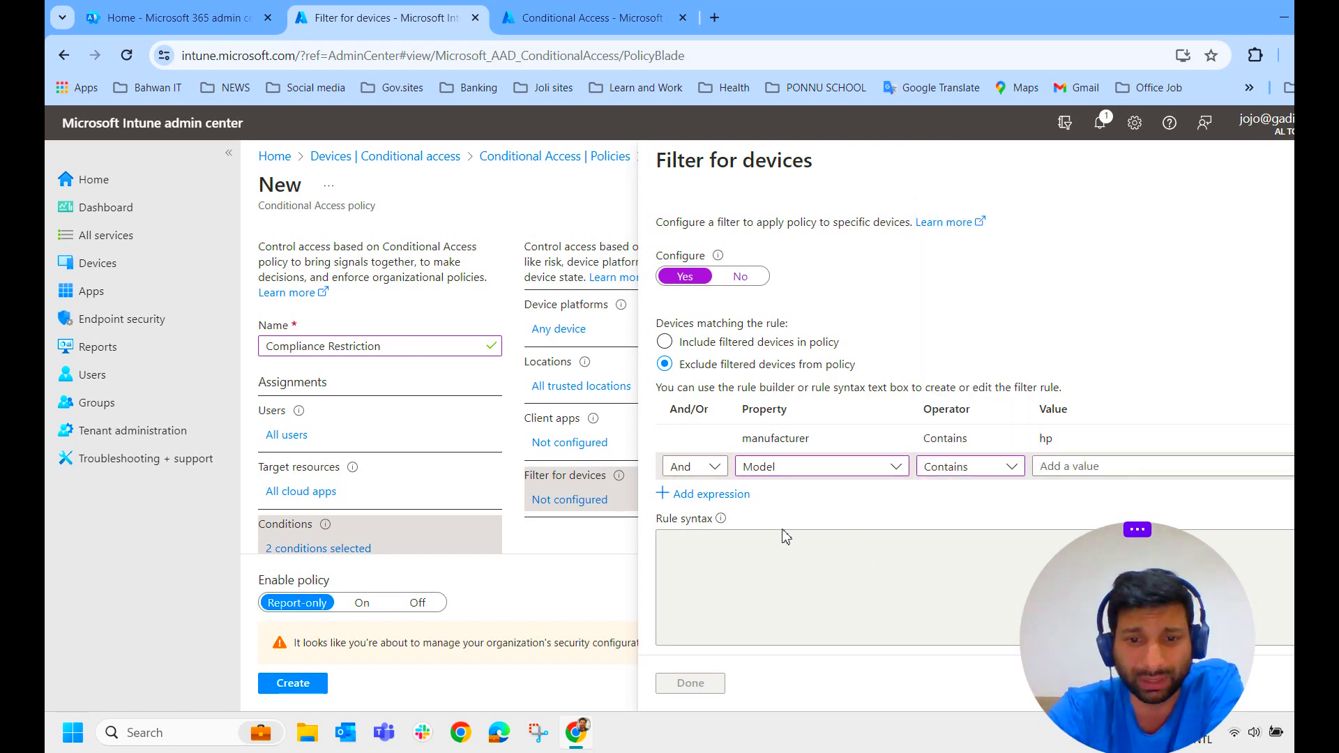
# Turn the device filter back off and discard its unsaved edits.
pyautogui.click(741, 277)
pyautogui.press('Escape')
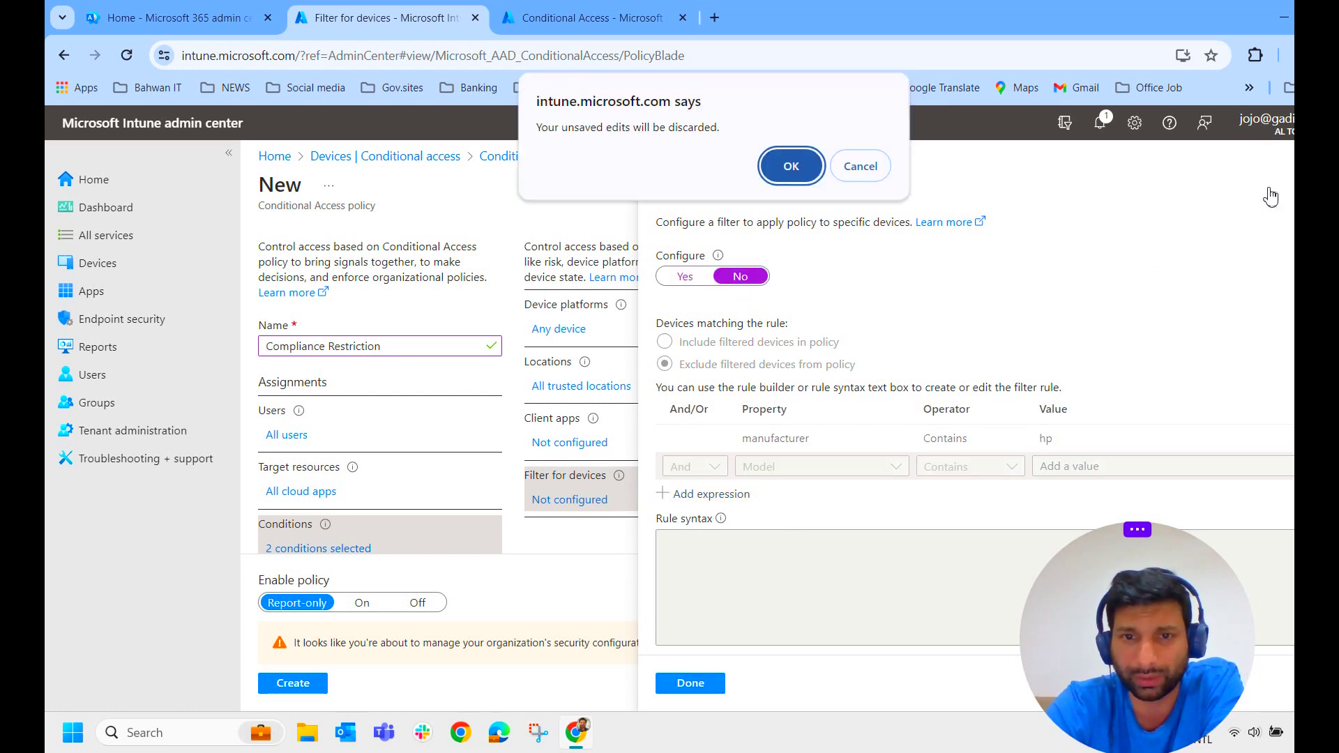
pyautogui.click(782, 165)
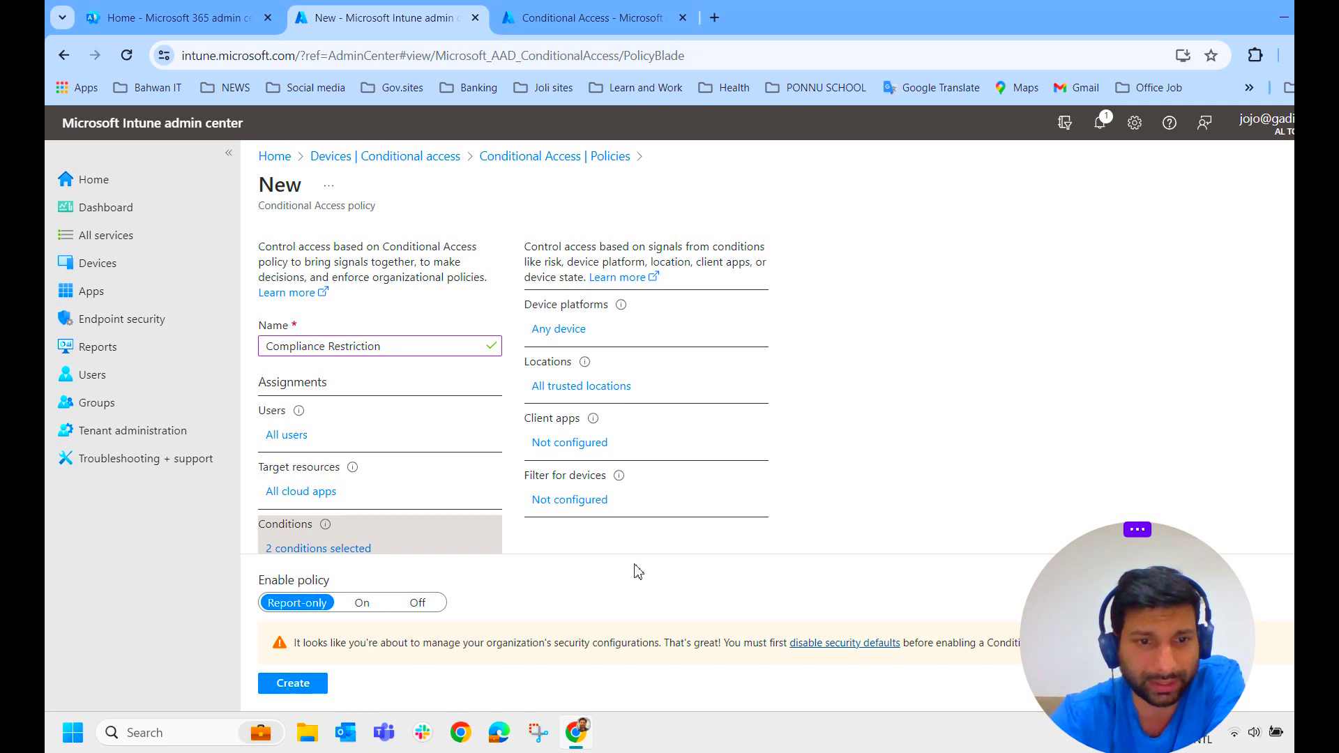
# Configure the Grant control to grant access, requiring multifactor authentication and a device marked as compliant, after briefly trying Block access.
pyautogui.scroll(-3, 320, 444)
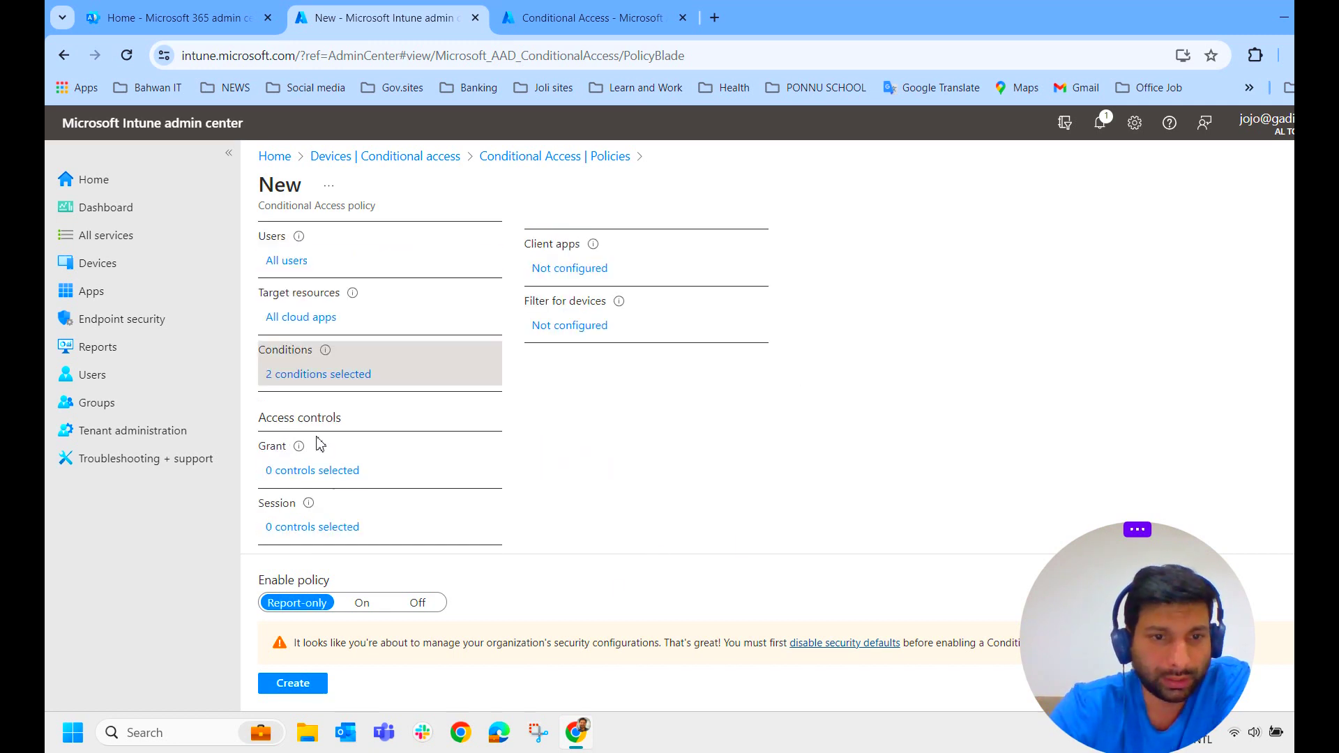
pyautogui.click(330, 476)
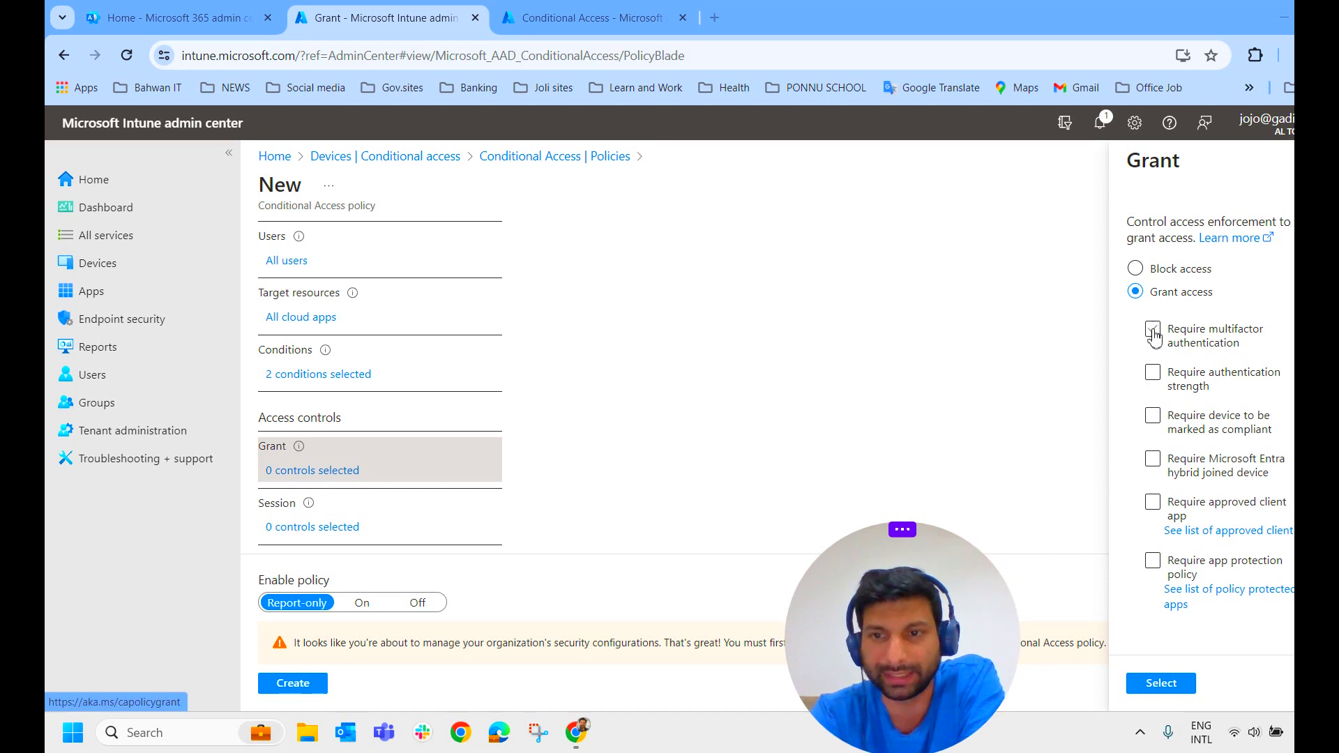
pyautogui.click(1176, 279)
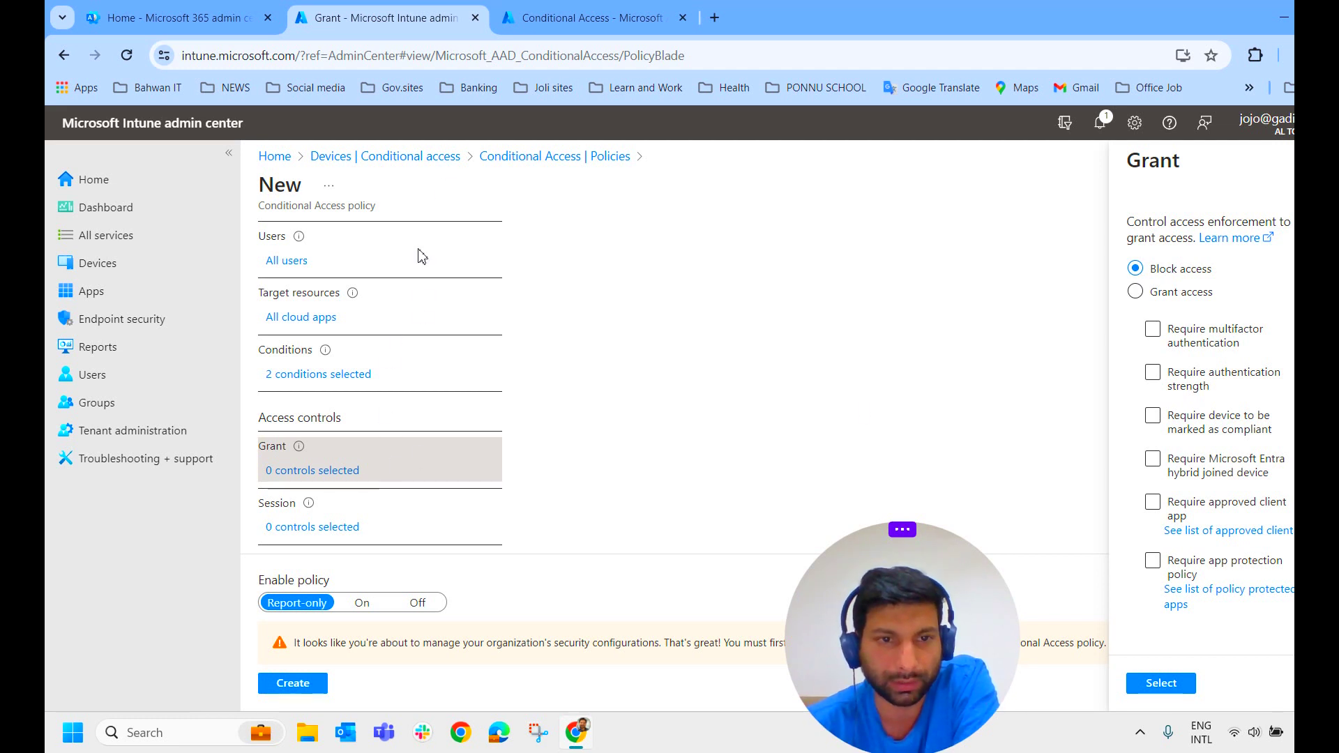
pyautogui.click(1195, 298)
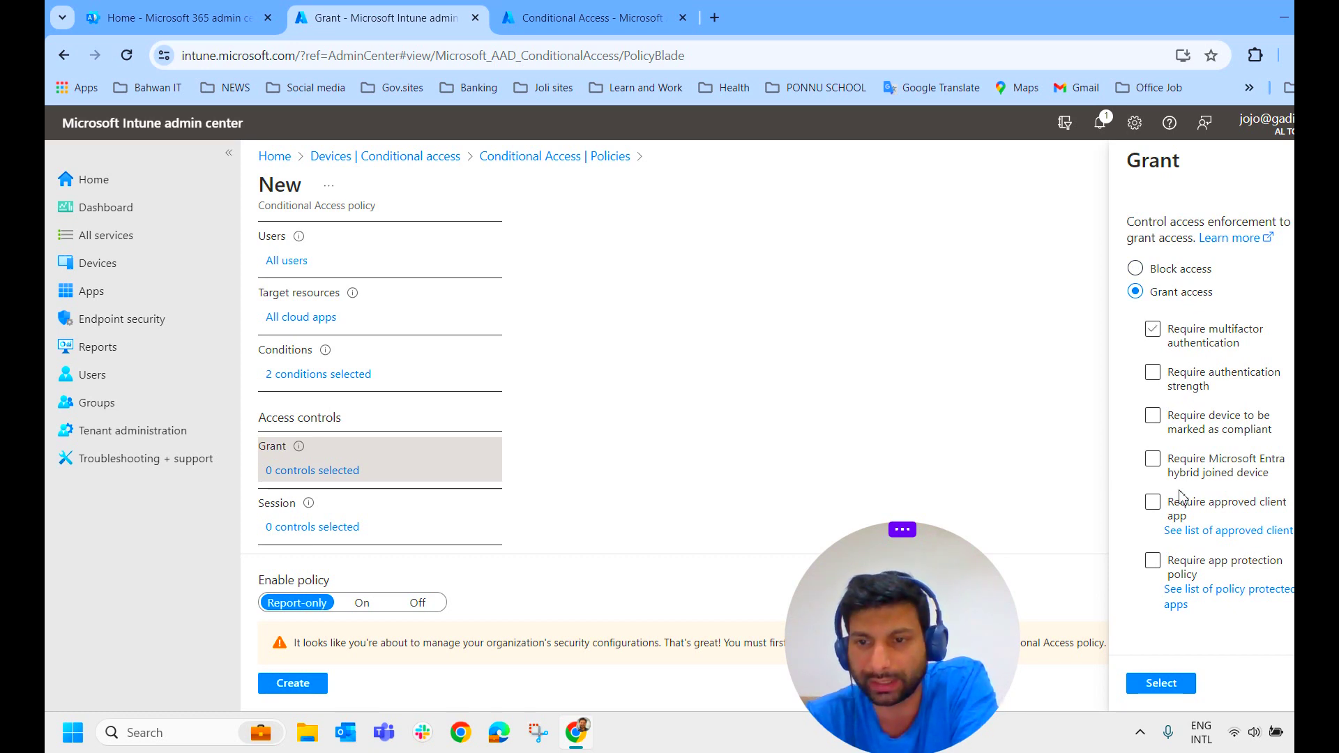
pyautogui.click(1156, 335)
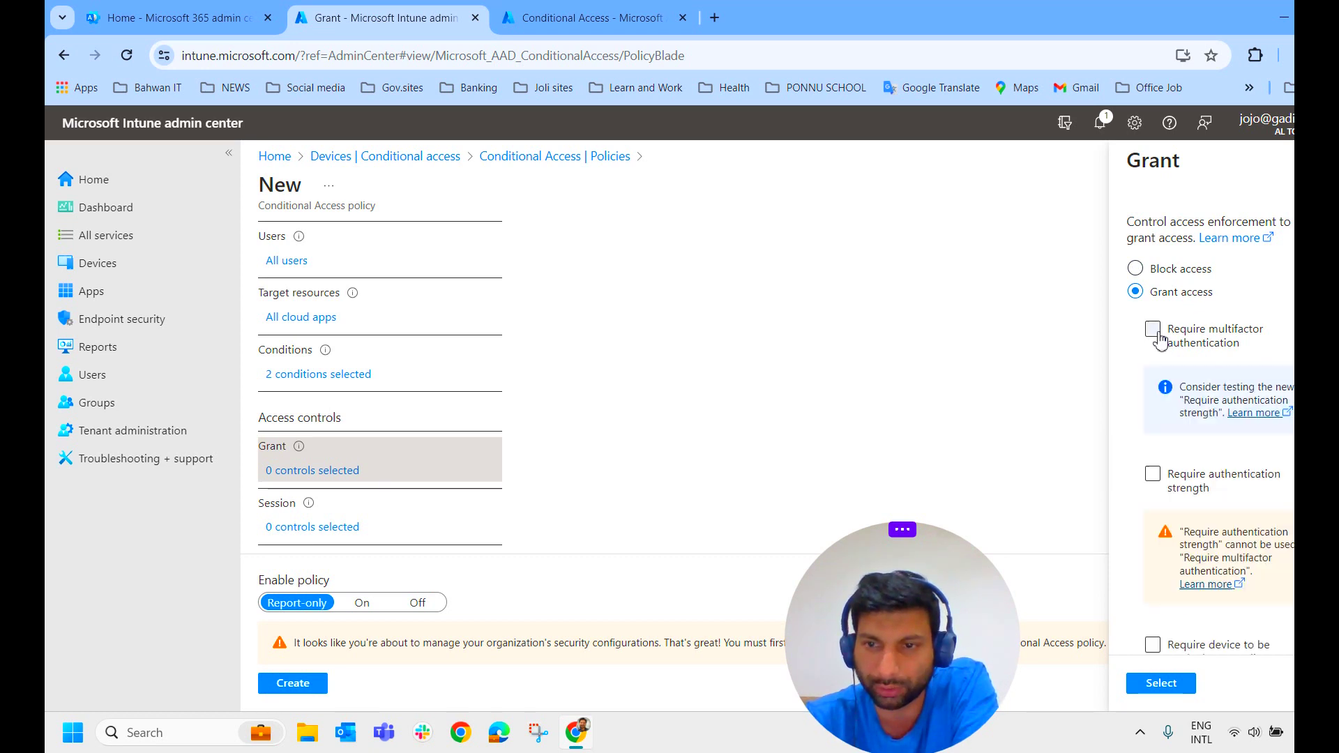
pyautogui.scroll(-4, 1179, 390)
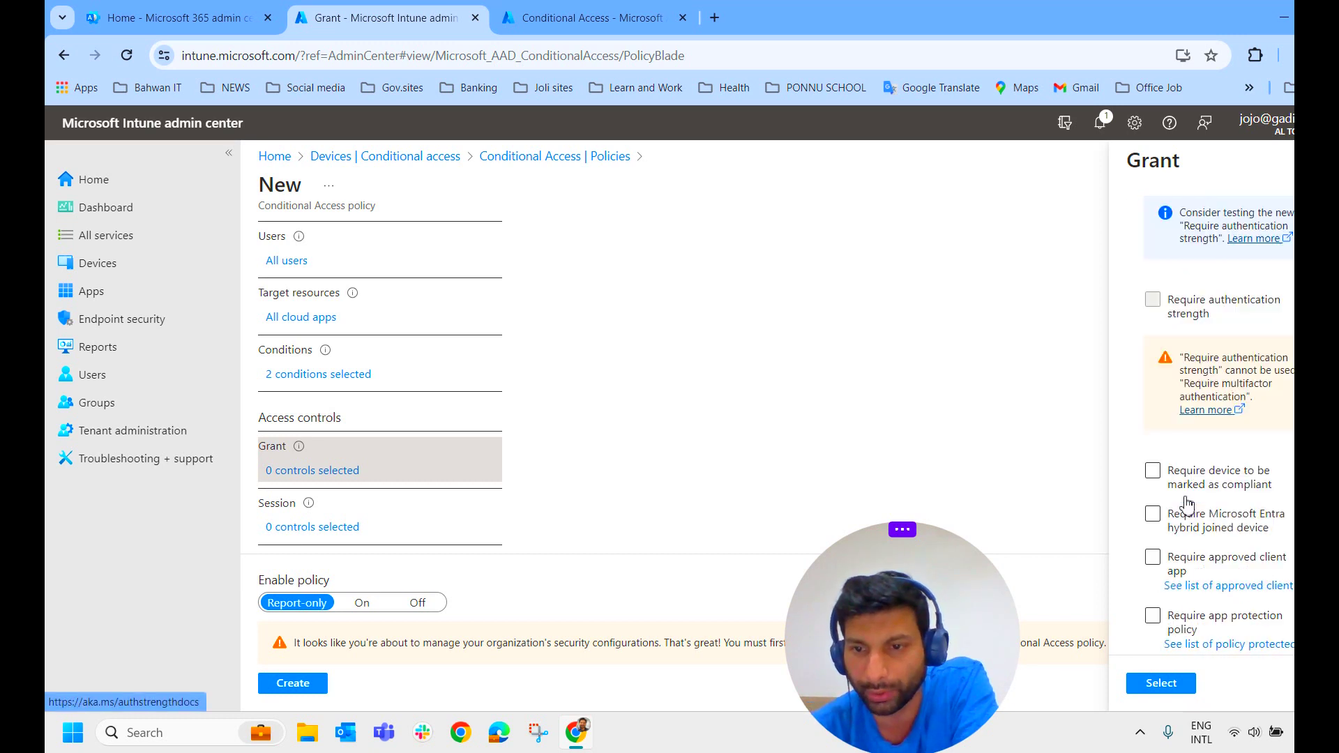
pyautogui.click(1155, 391)
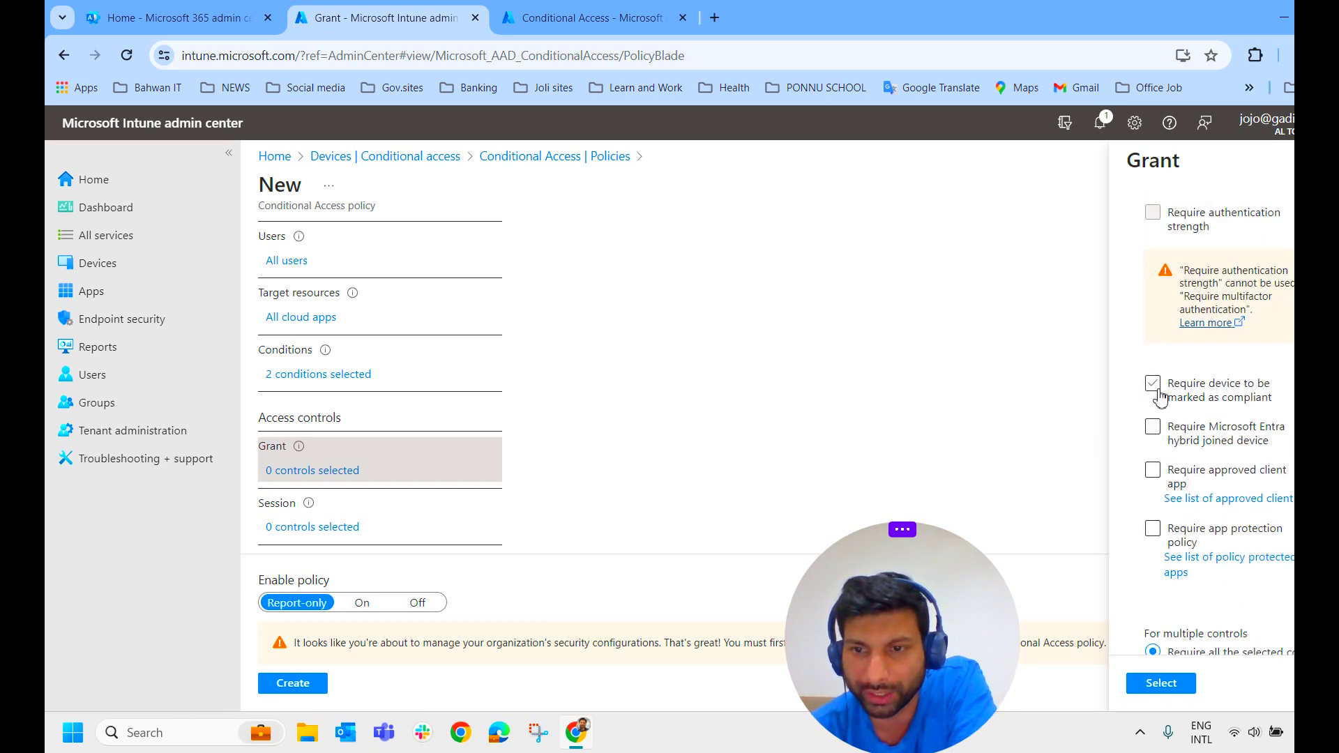
pyautogui.click(1159, 395)
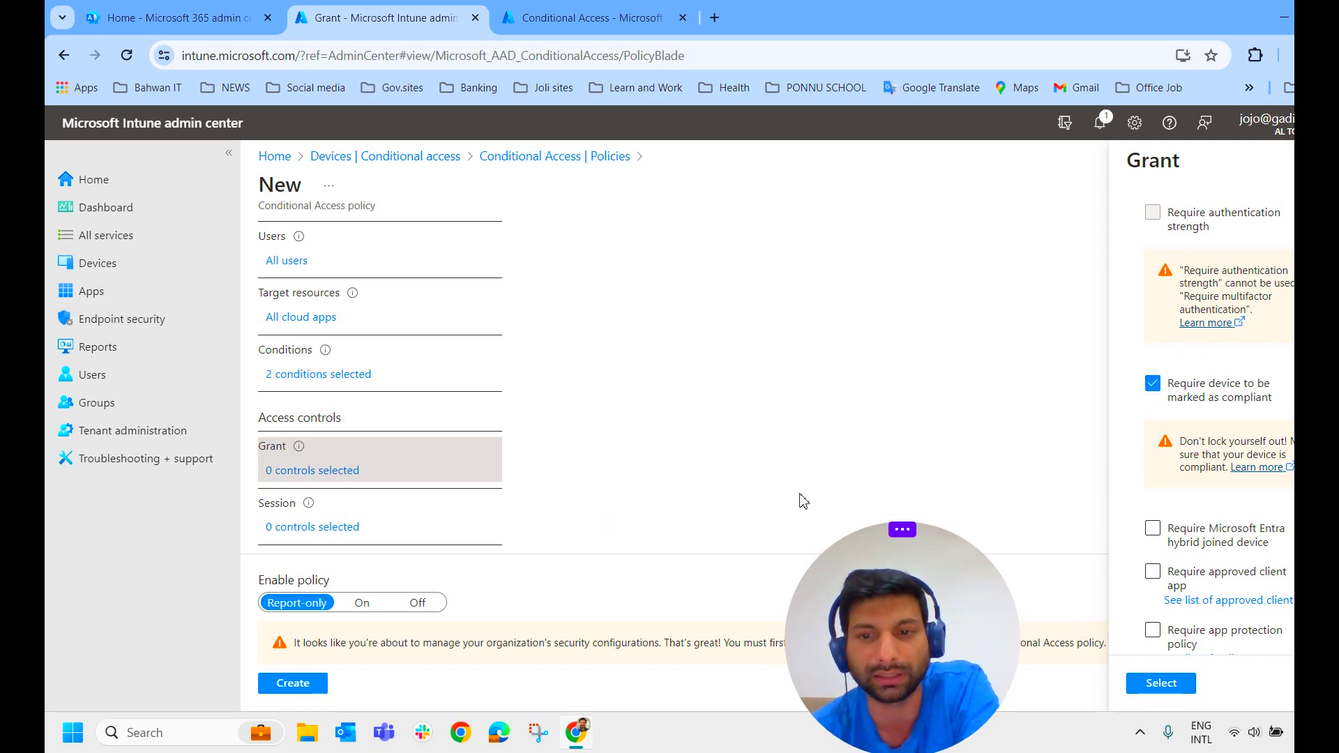
pyautogui.click(1142, 685)
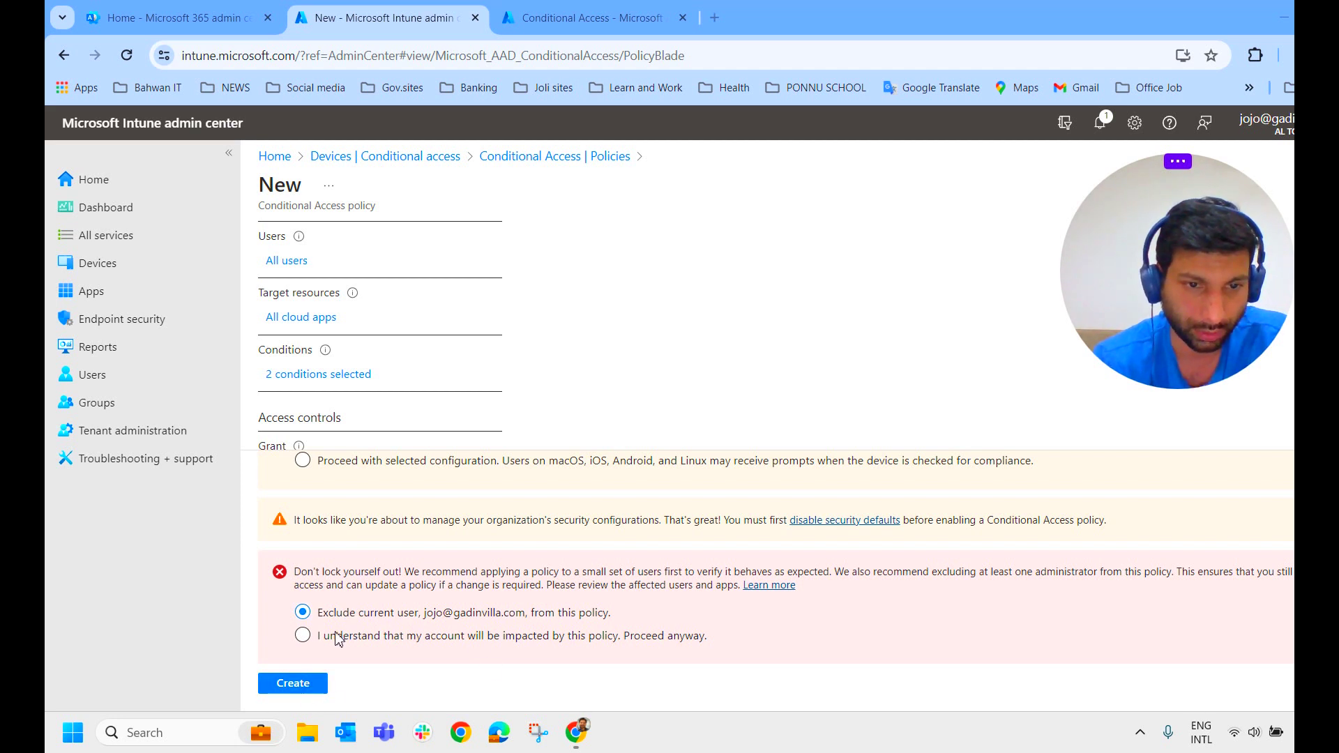
# Create the Compliance Restriction policy in Report-only mode with the current user excluded, and open the Windows devices page.
pyautogui.scroll(-2, 512, 406)
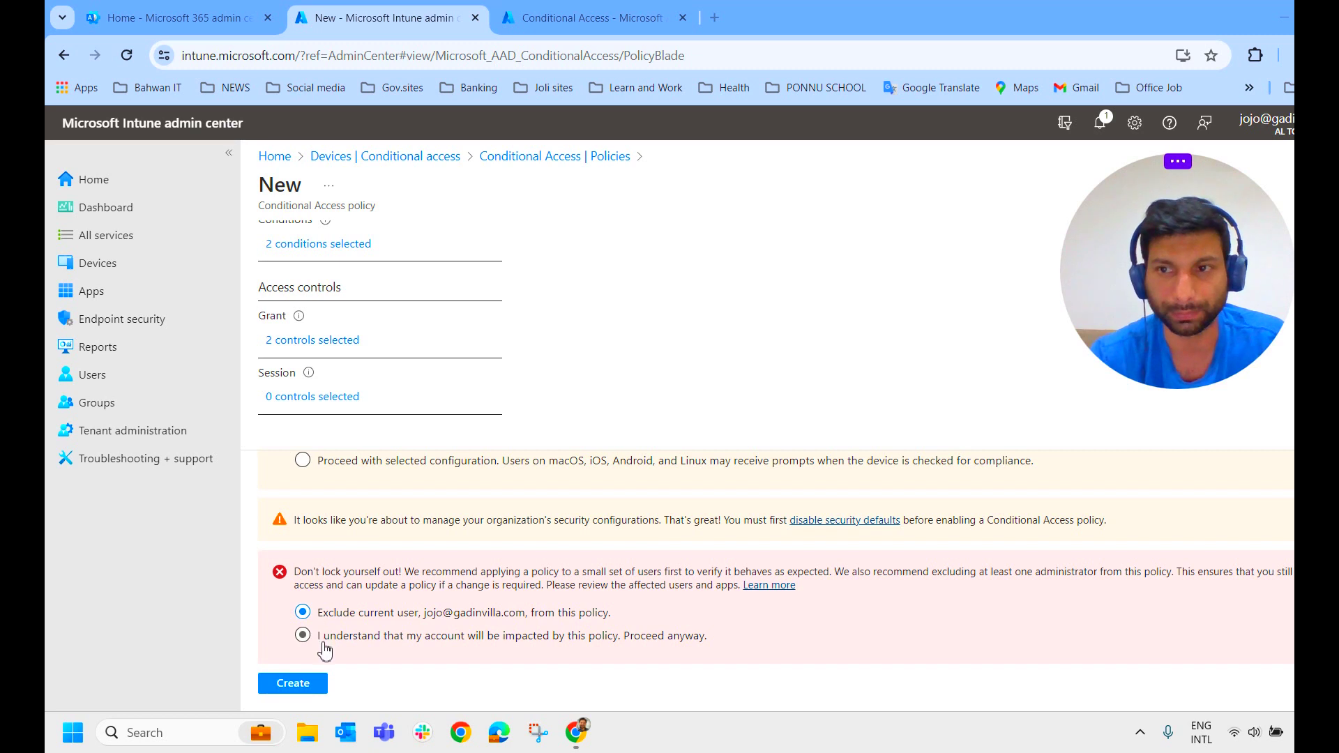
pyautogui.click(293, 684)
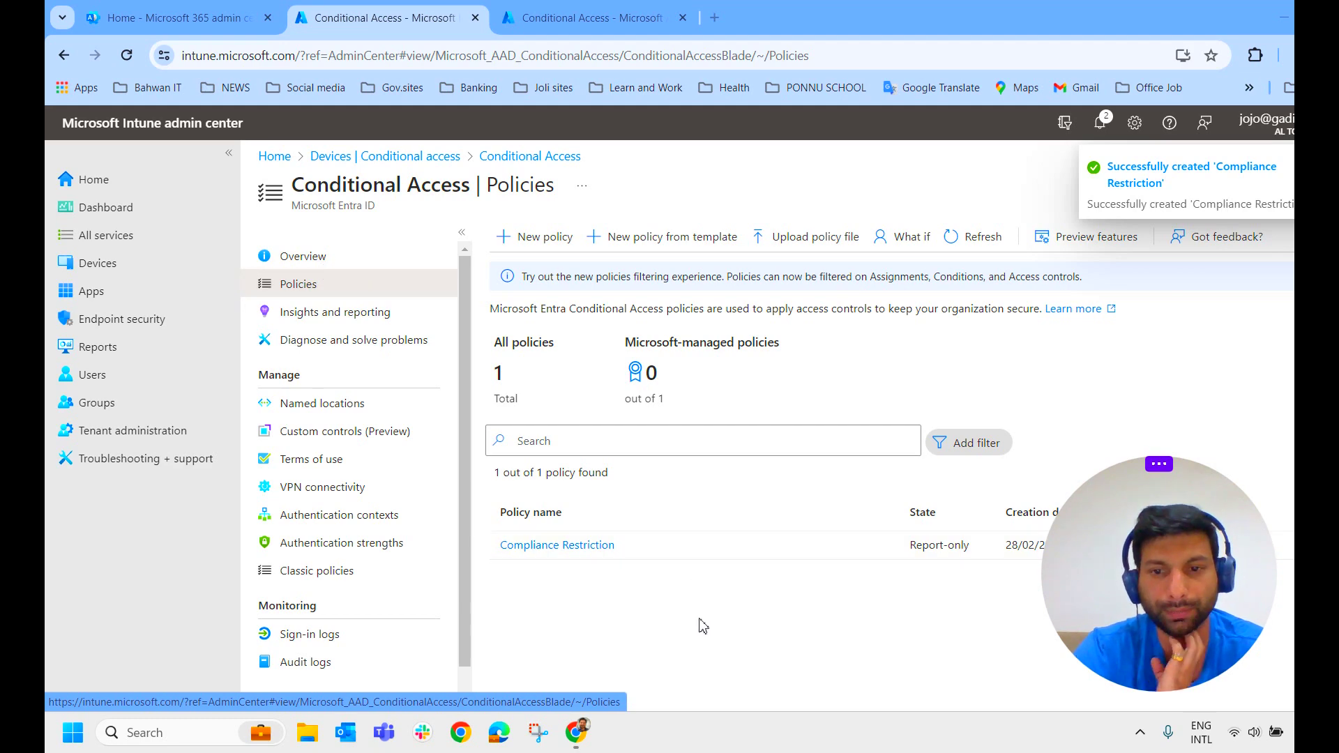
pyautogui.click(97, 263)
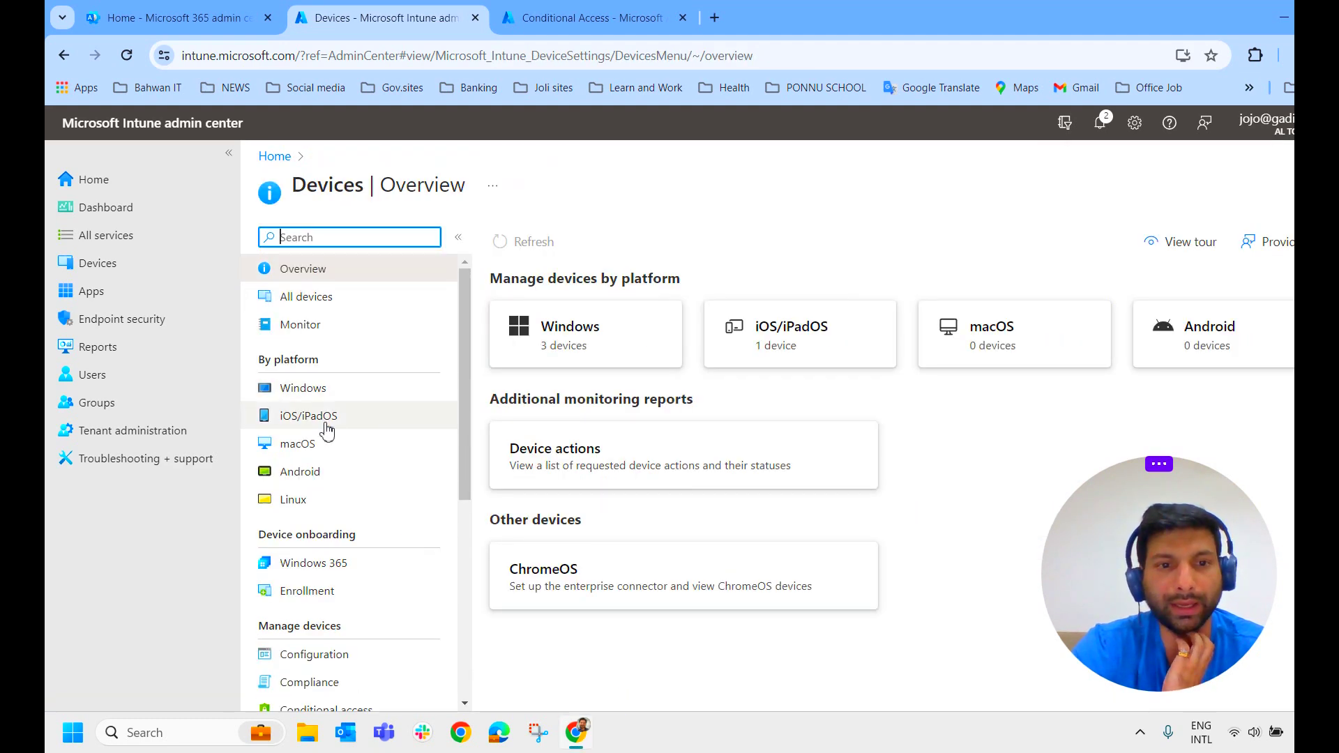
pyautogui.click(326, 390)
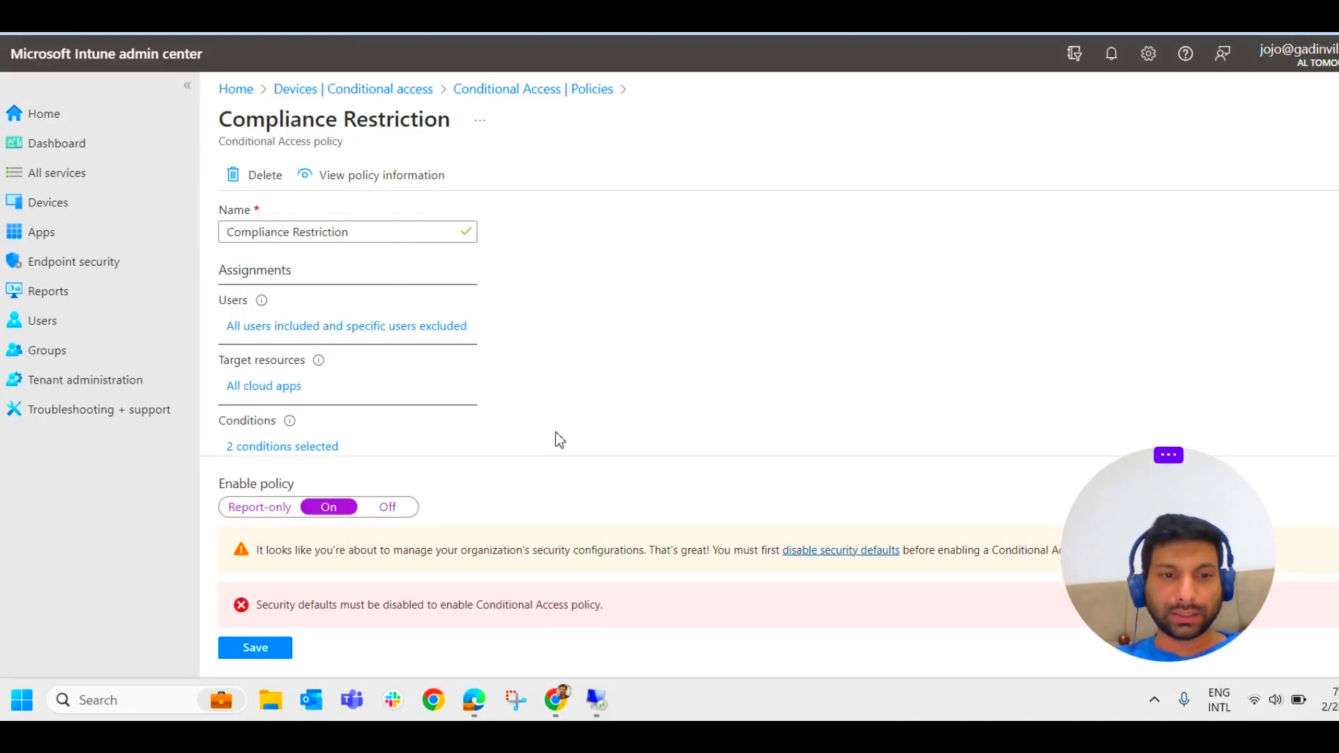
# Switch the Compliance Restriction policy to Report-only and back to On.
pyautogui.click(250, 507)
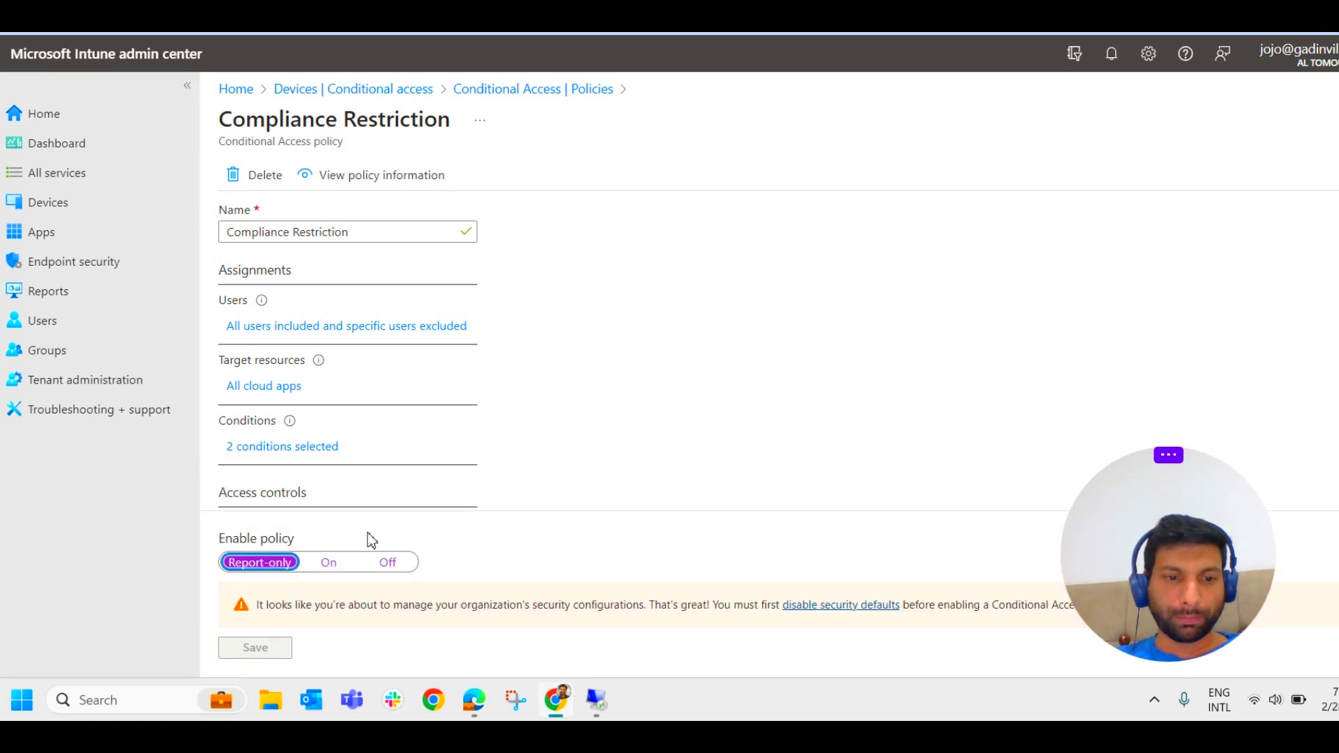
pyautogui.click(329, 562)
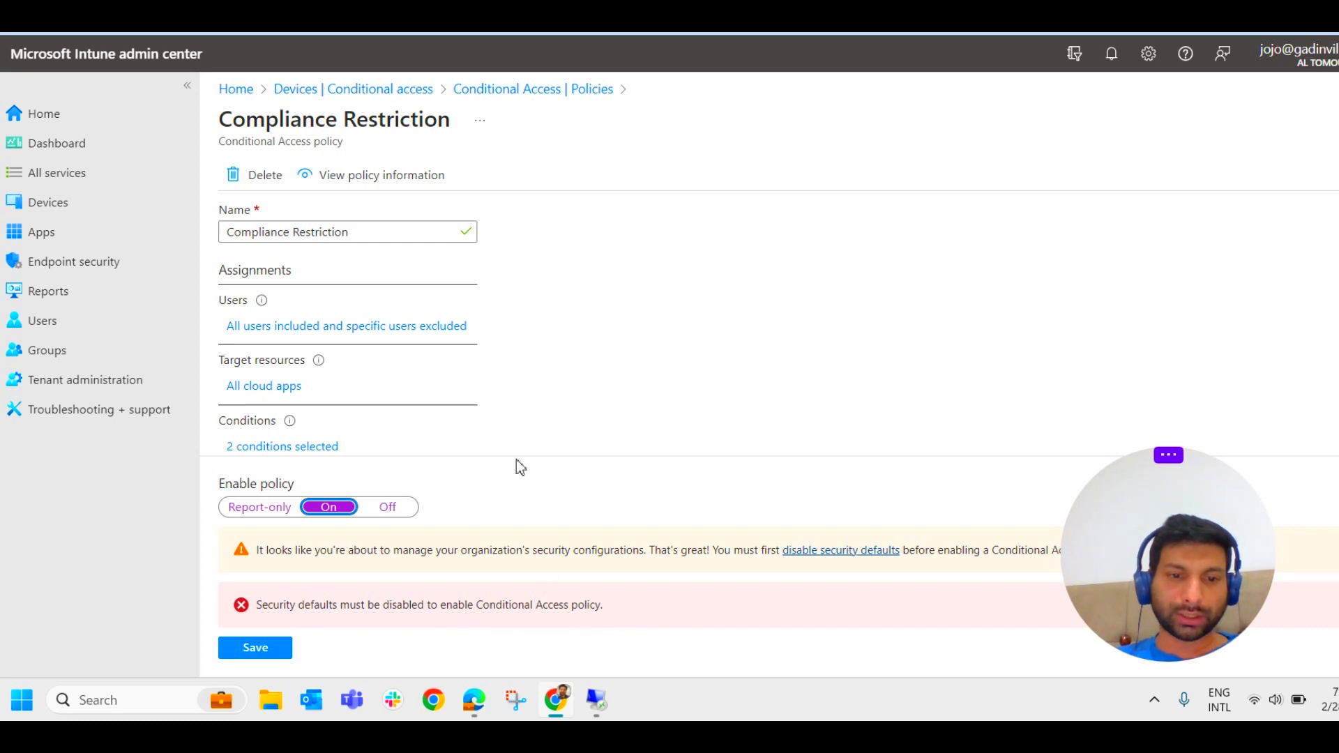
# Open the security defaults settings from the tenant properties in the Entra admin center, and return to reload the Intune policy page.
pyautogui.click(496, 21)
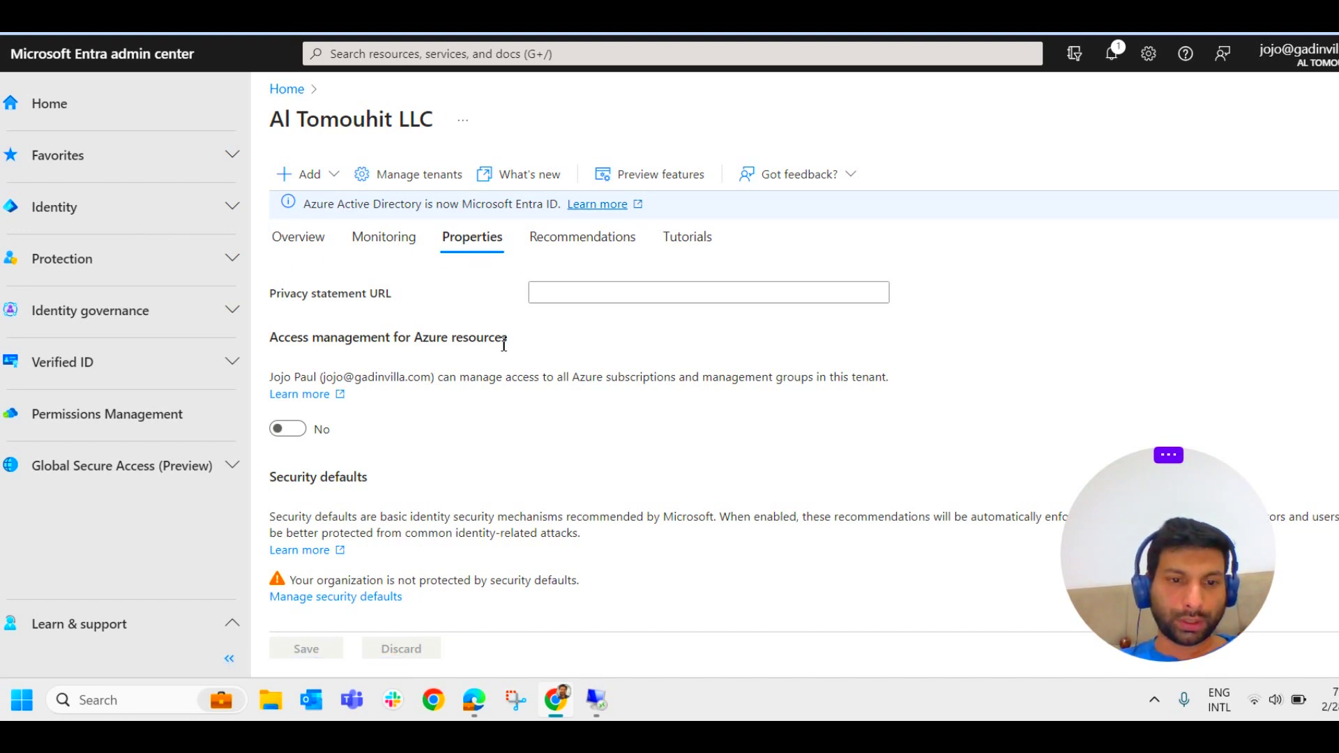
pyautogui.click(330, 599)
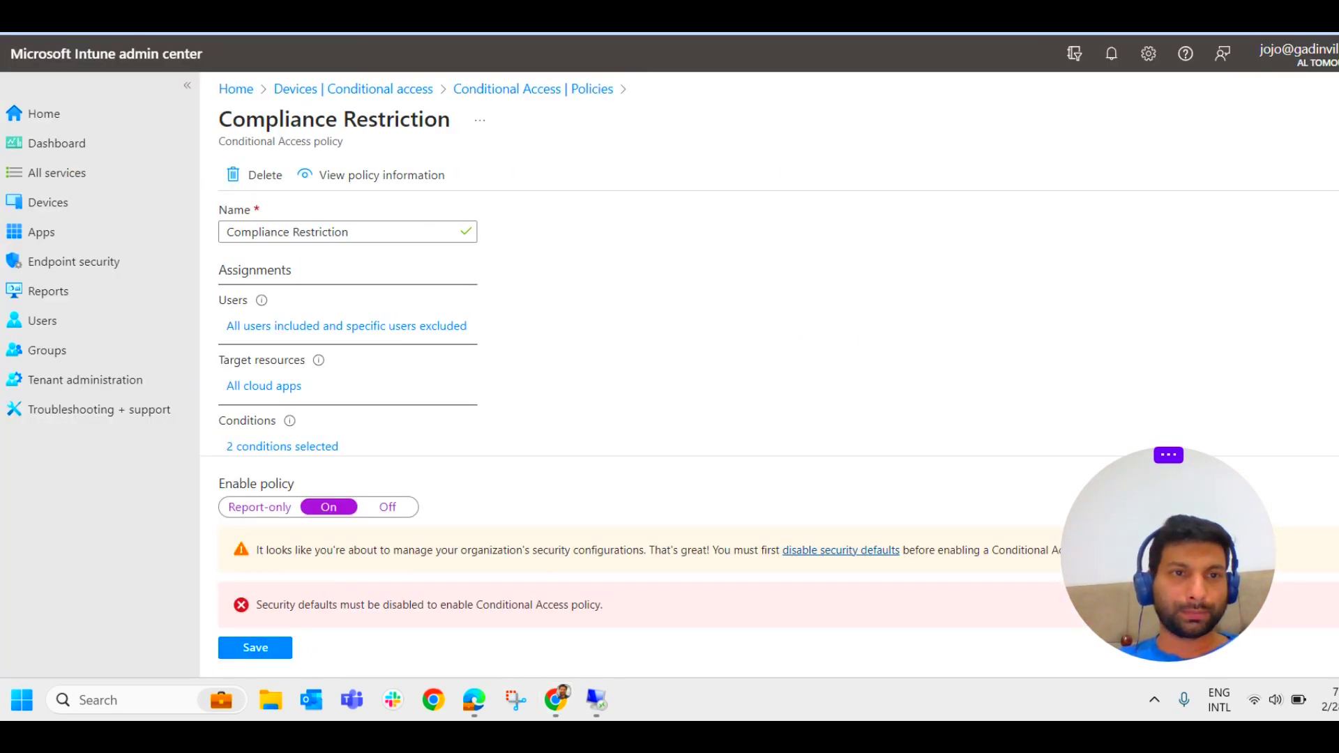
pyautogui.press('F5')
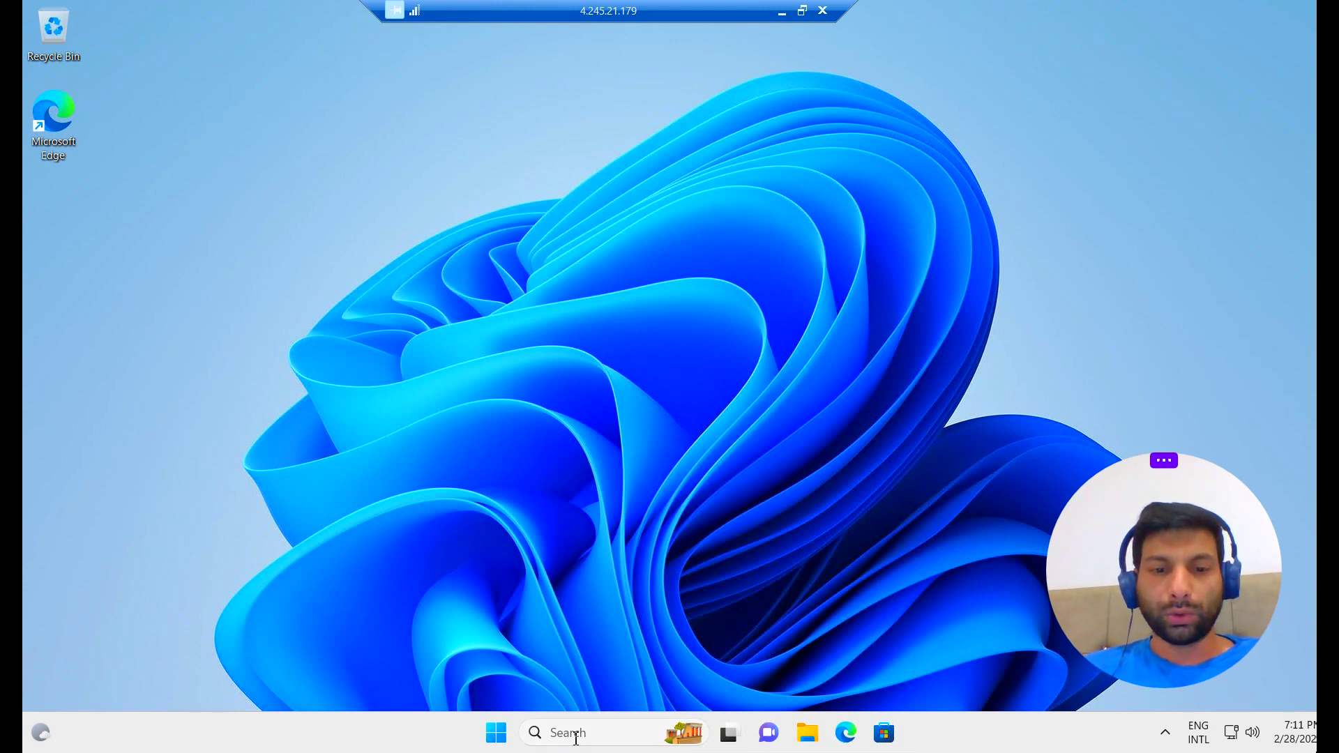
# Turn off Windows Defender Firewall for both private and public networks on the remote machine, and close the firewall window.
pyautogui.press('super+r')
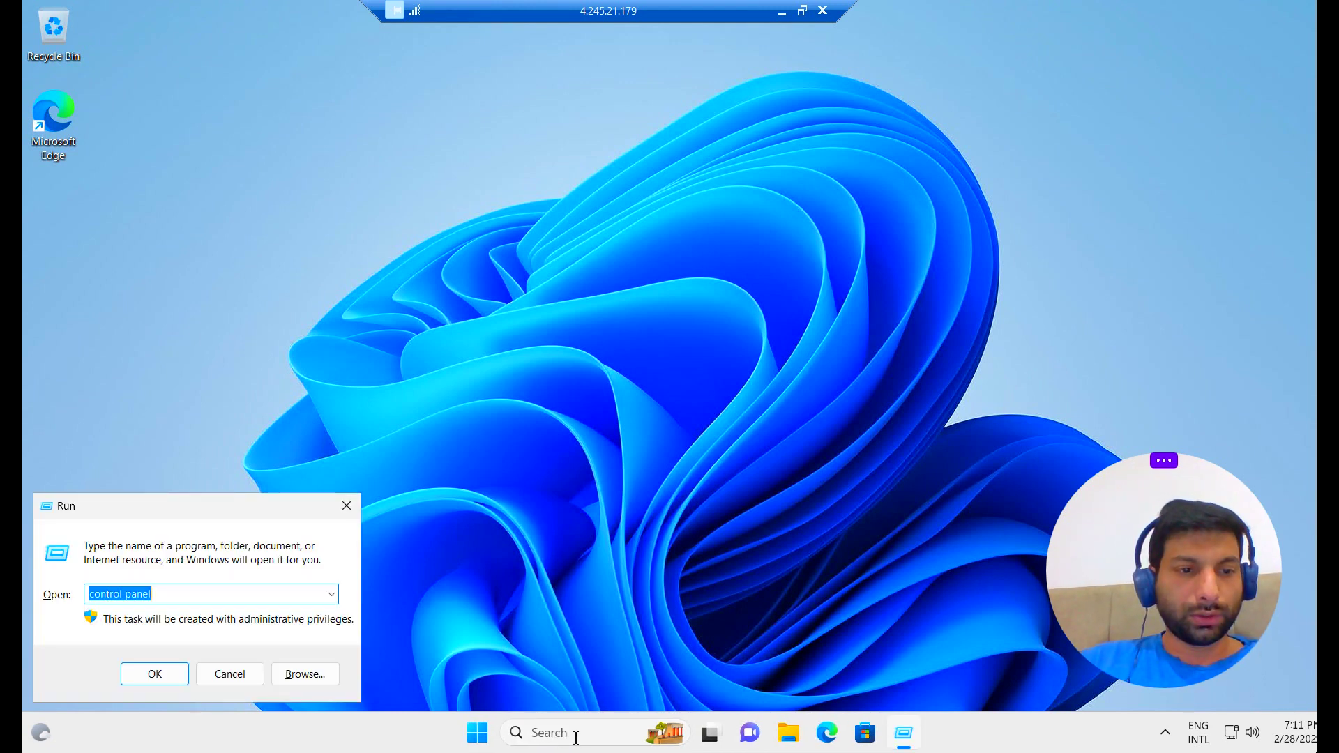
pyautogui.write('firewall.cpl')
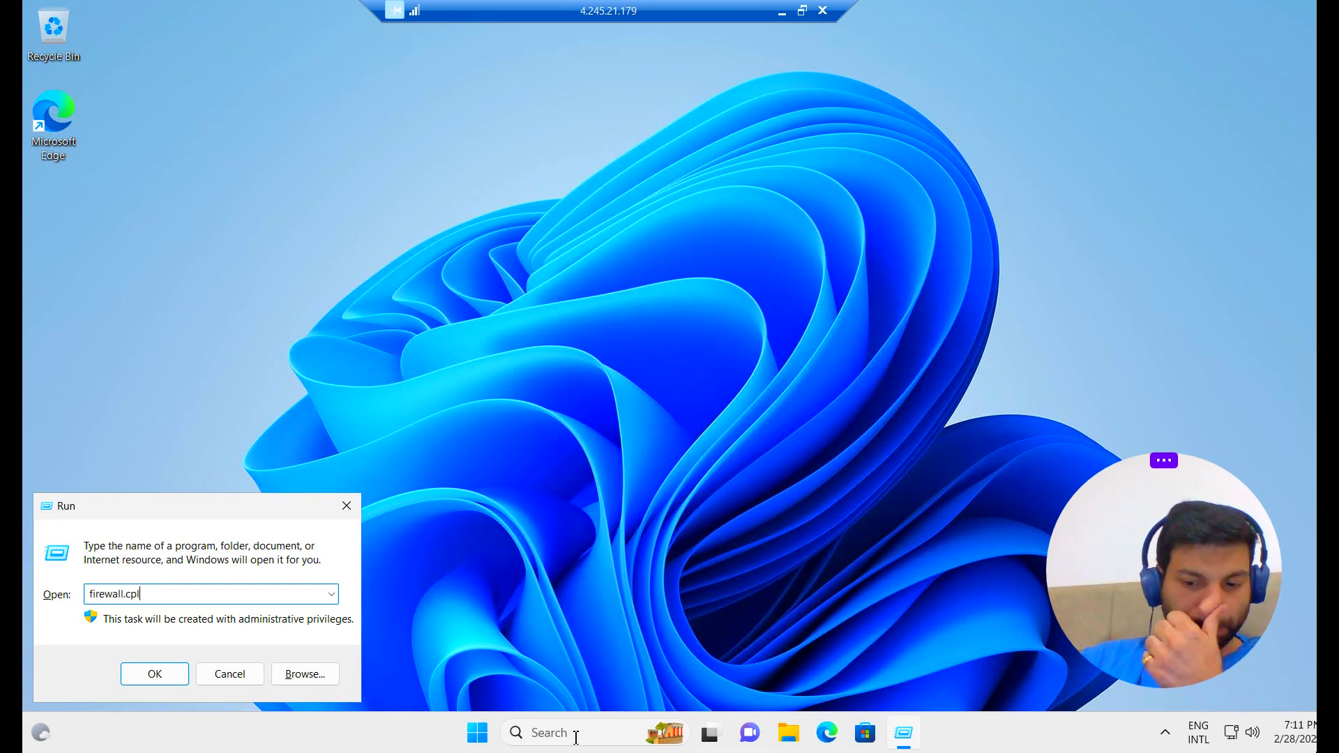
pyautogui.press('Return')
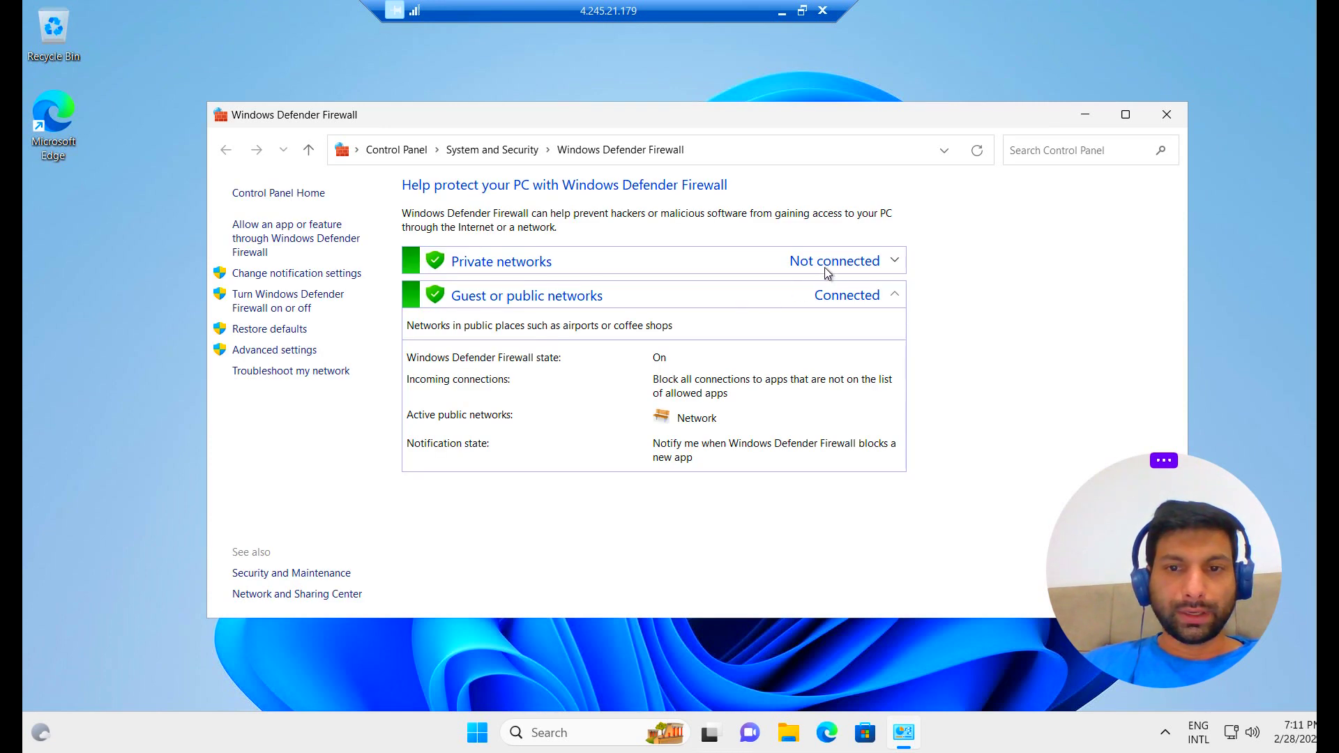
pyautogui.click(826, 272)
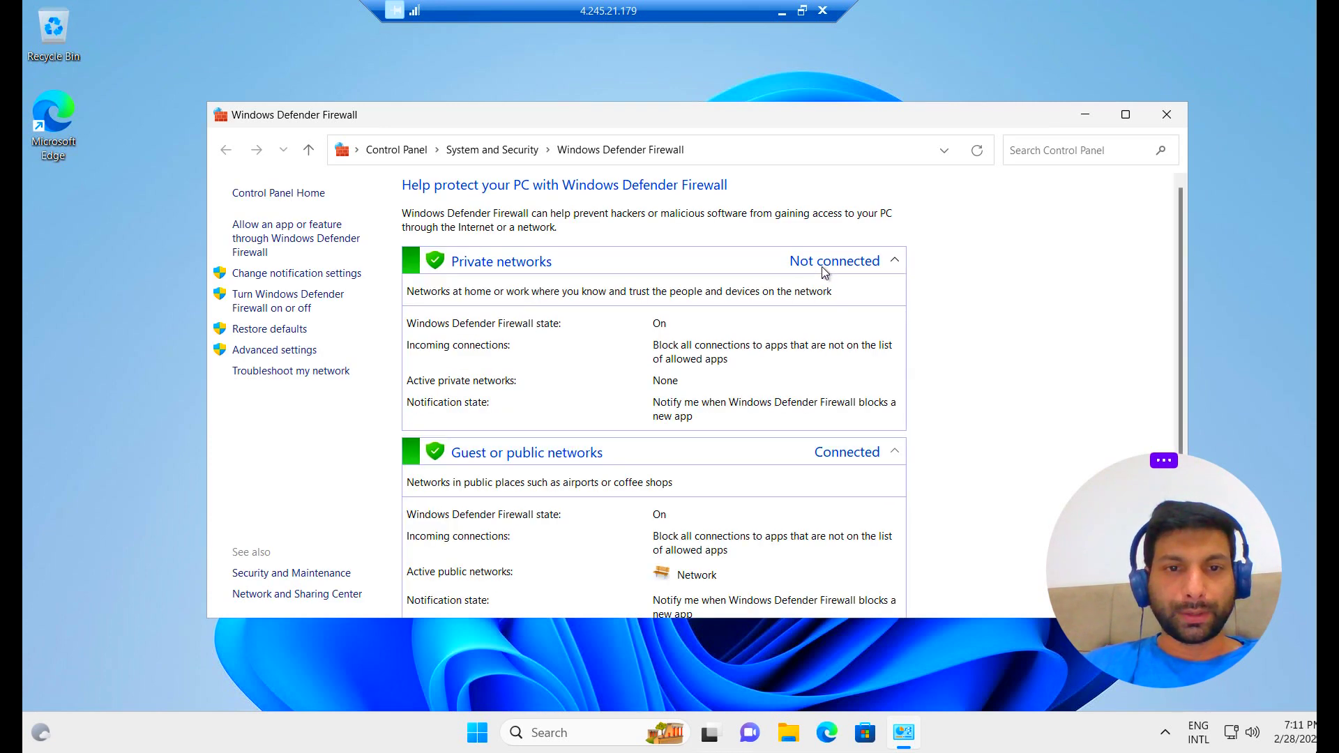
pyautogui.click(311, 307)
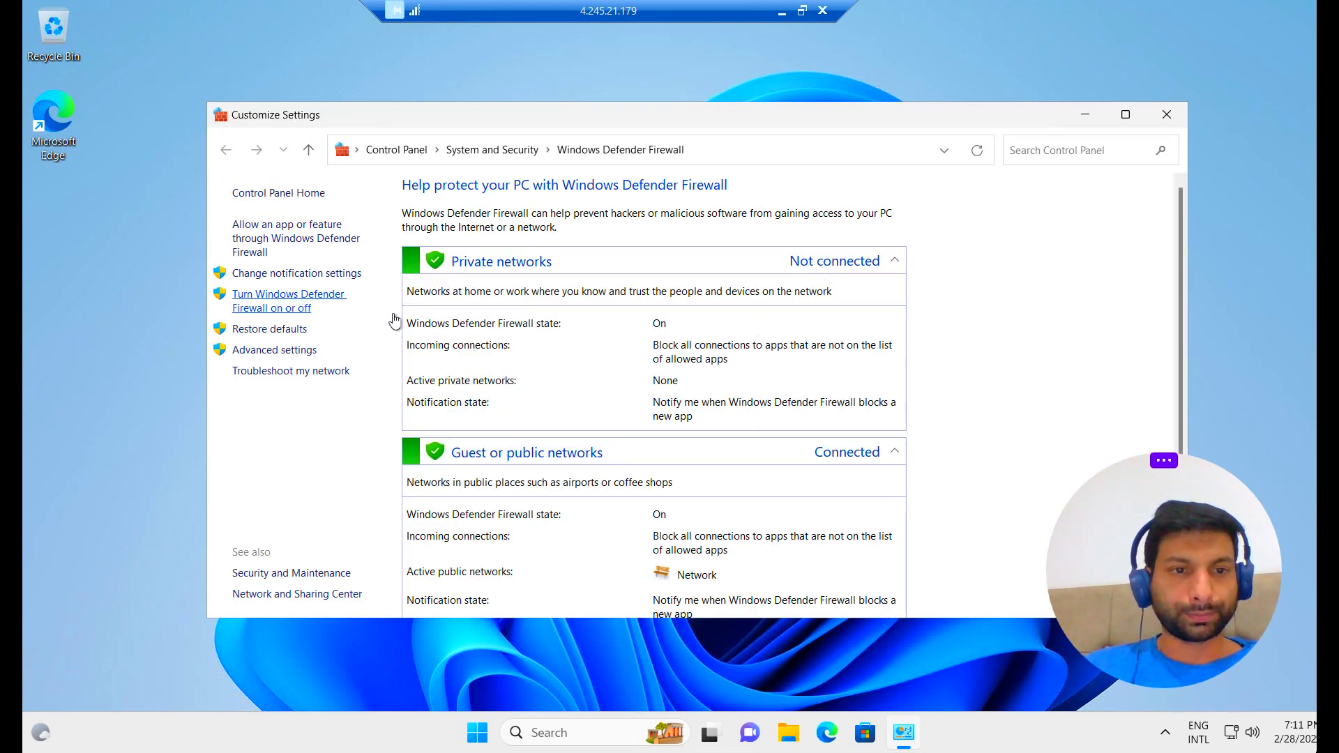
pyautogui.click(501, 325)
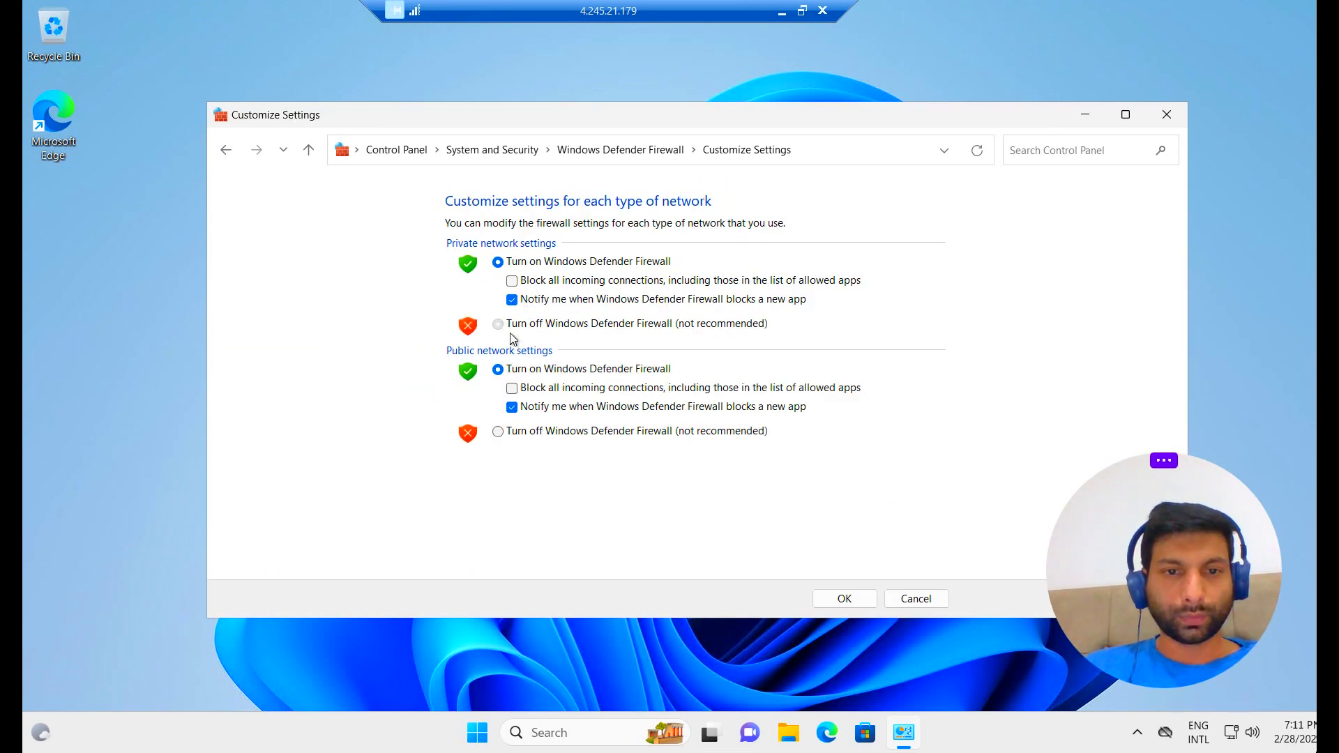
pyautogui.click(499, 433)
pyautogui.click(843, 600)
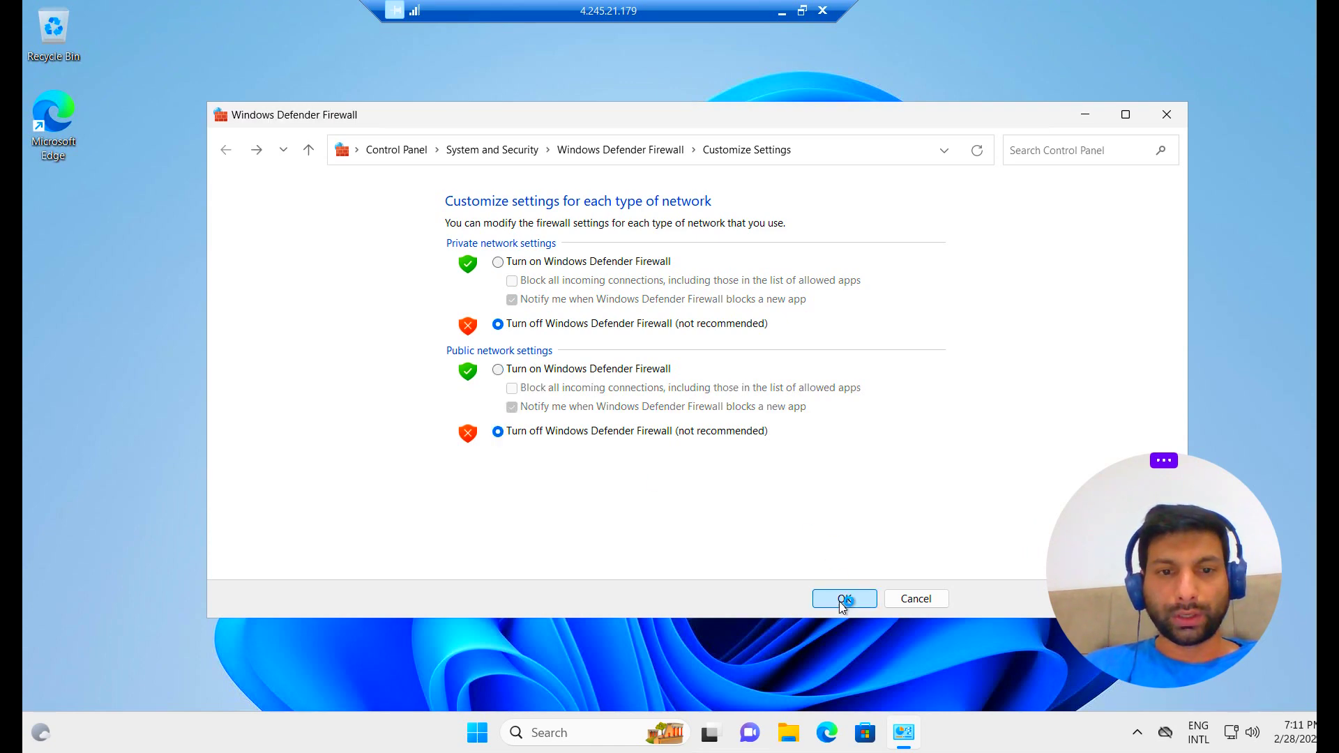
pyautogui.click(1167, 117)
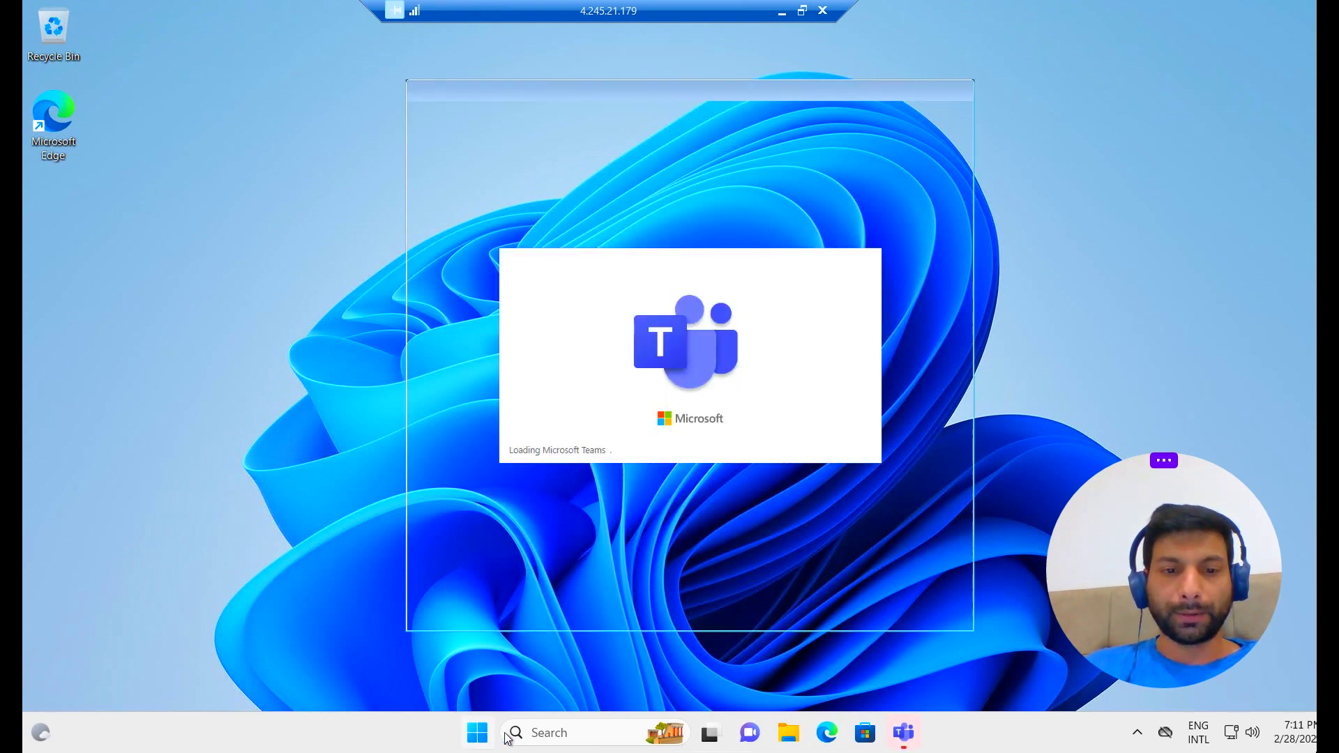
# In Windows Settings, open the management info of the connected Entra ID account under Access work or school.
pyautogui.click(558, 732)
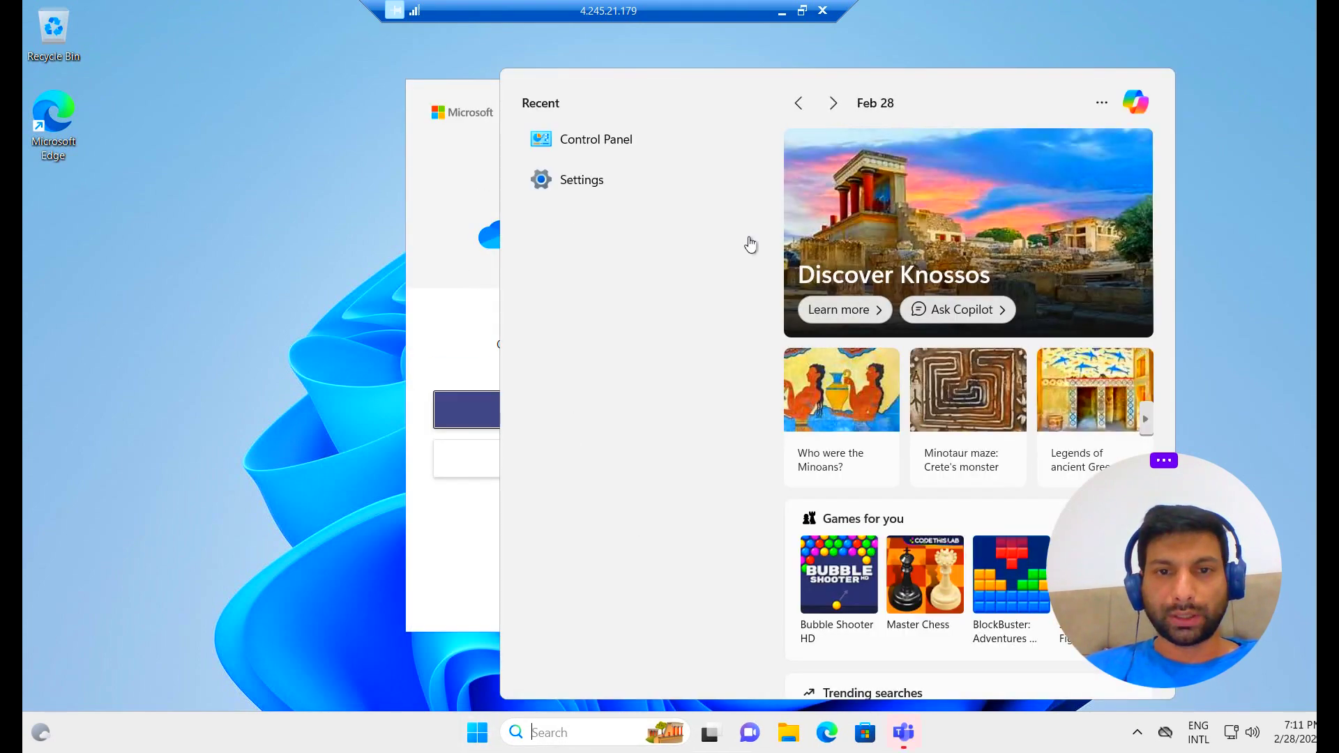
pyautogui.click(608, 180)
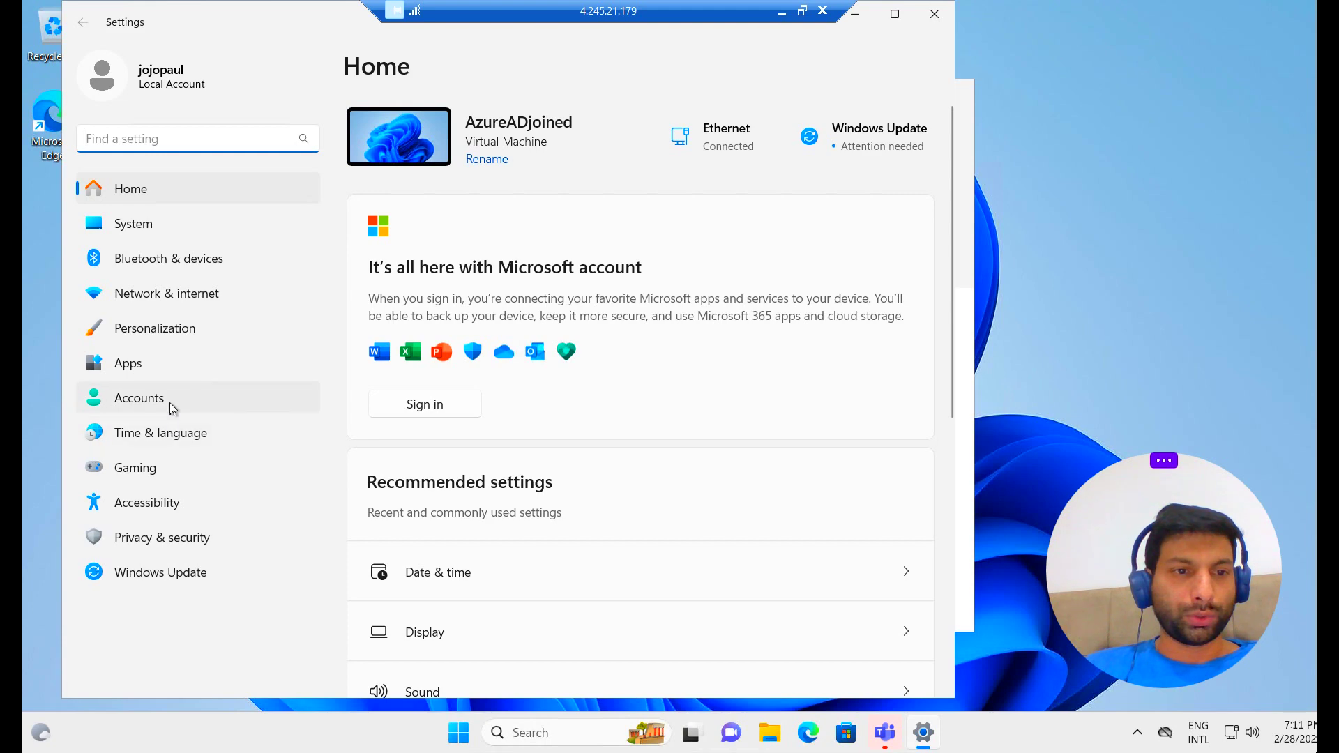
pyautogui.click(169, 402)
pyautogui.click(541, 426)
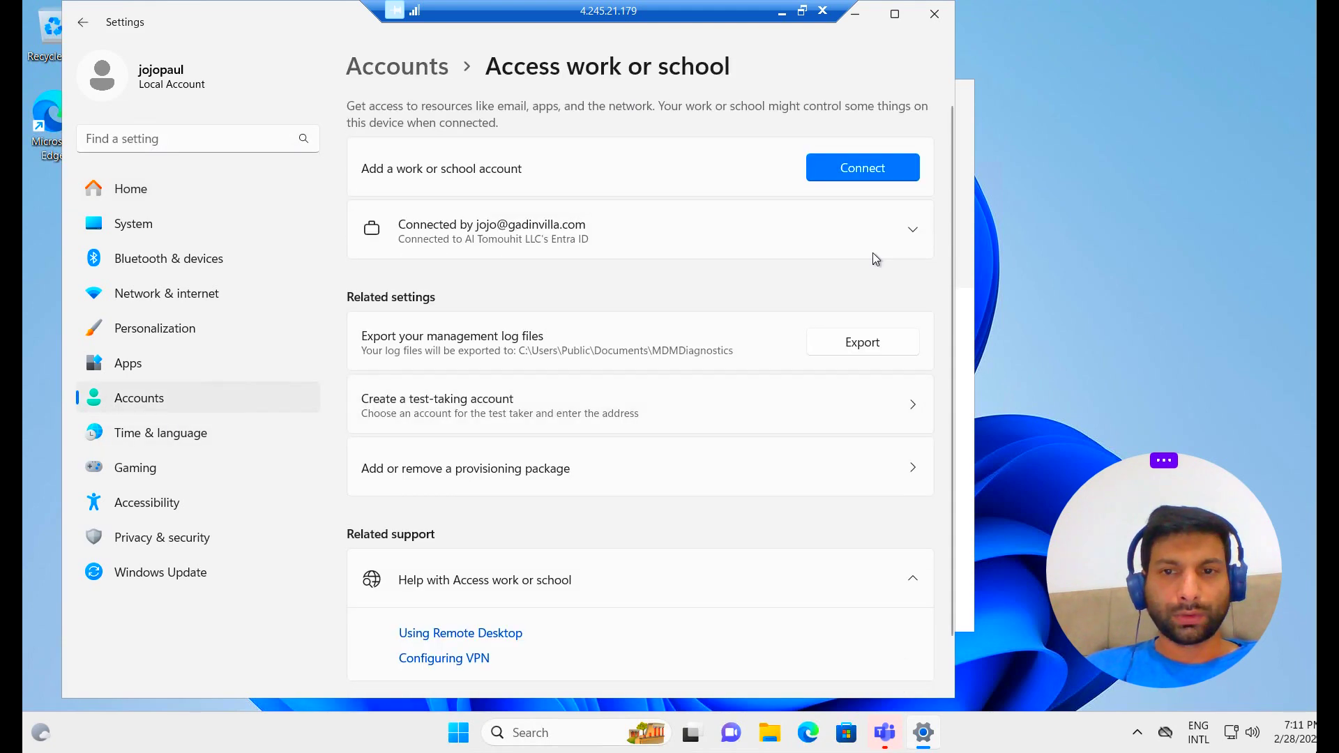
pyautogui.click(913, 230)
pyautogui.click(837, 363)
pyautogui.scroll(-1, 418, 579)
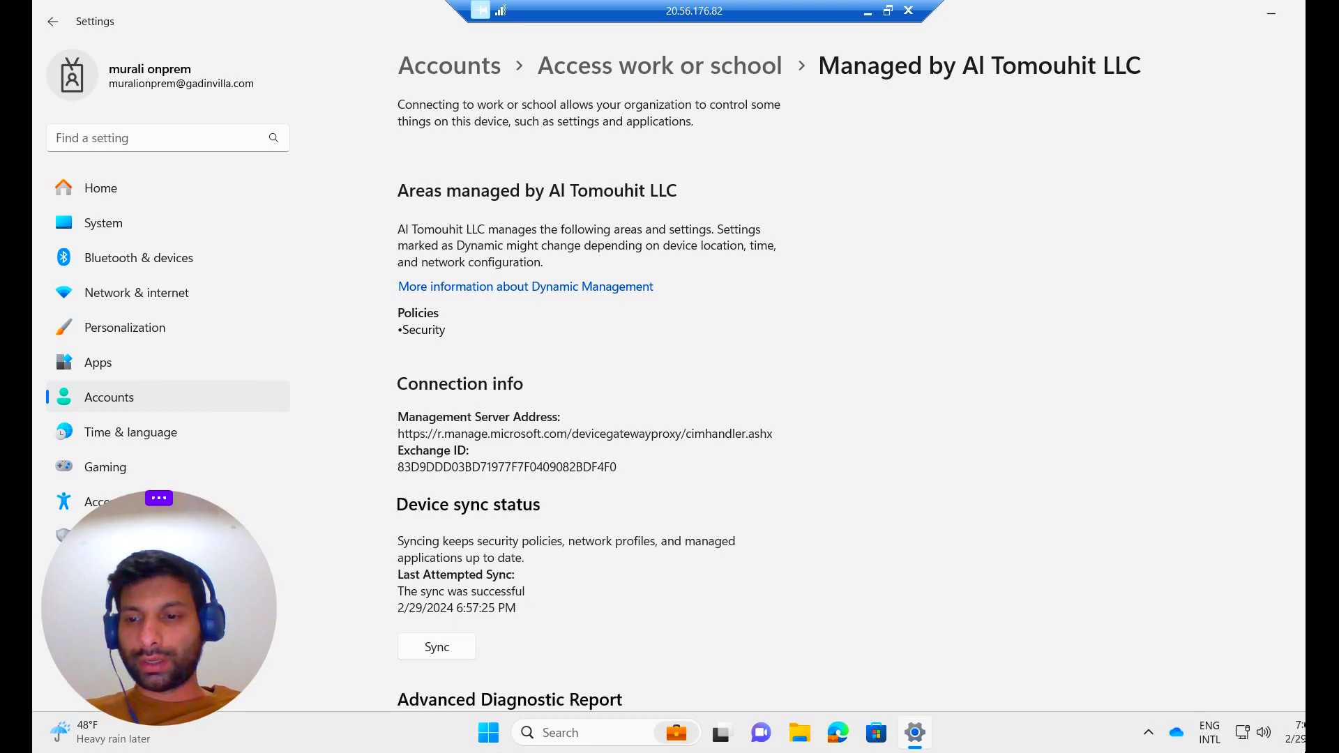
# Switch to Microsoft Edge on the remote device, go to portal.office.com, and read the device compliance explanation on the sign-in page.
pyautogui.moveTo(1303, 733)
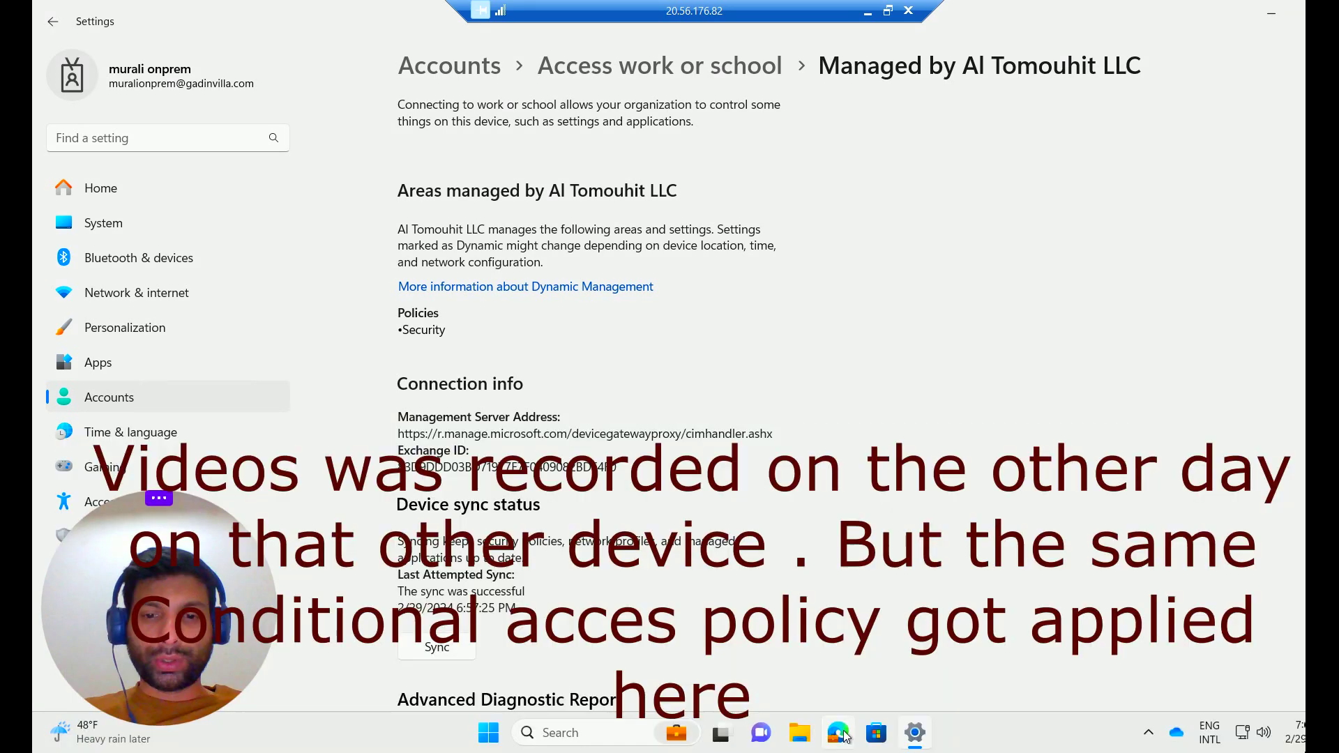
pyautogui.click(839, 734)
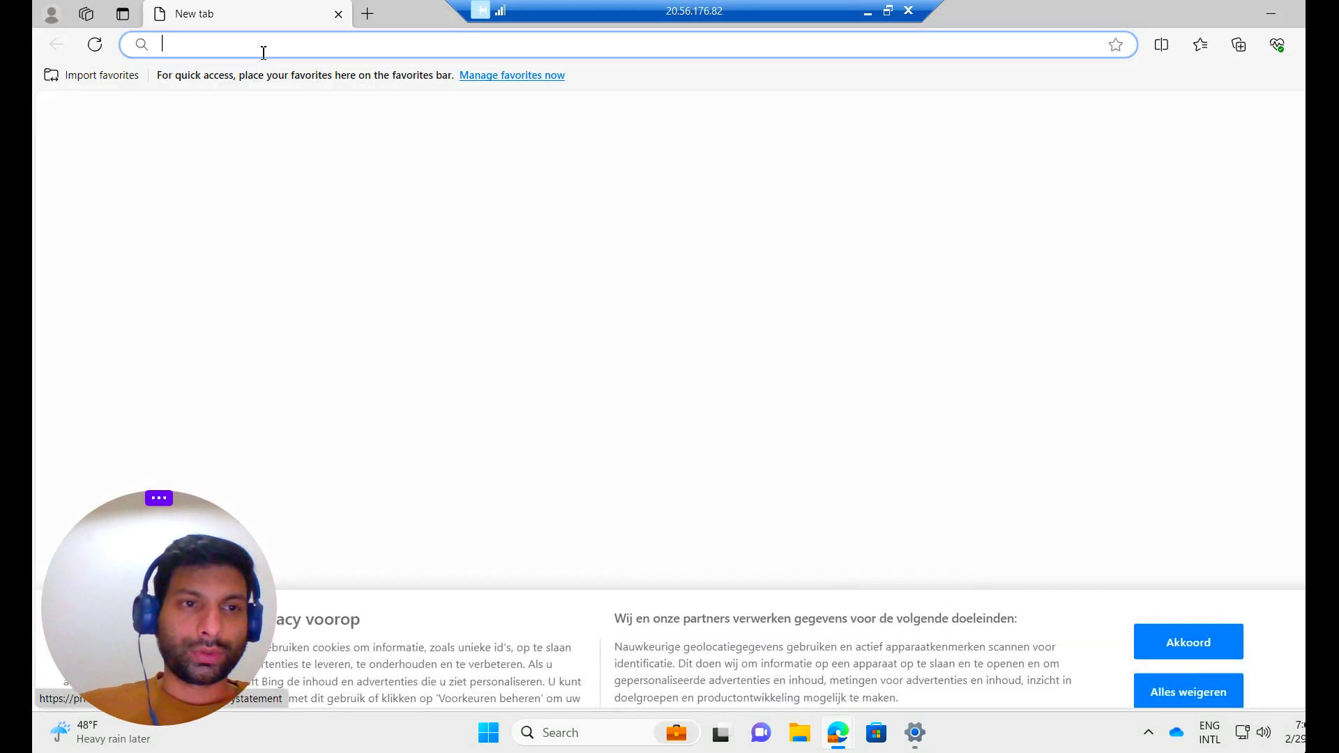
pyautogui.write('portal.office.com')
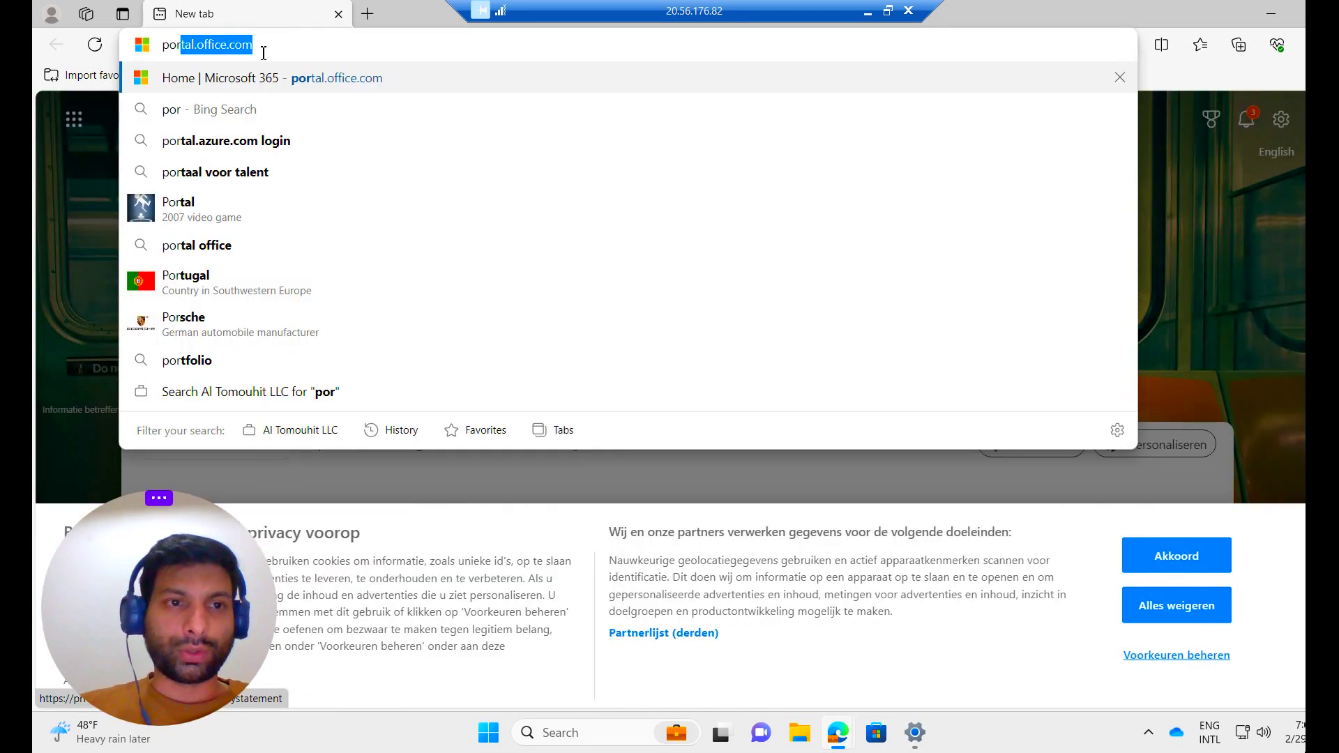
pyautogui.press('Return')
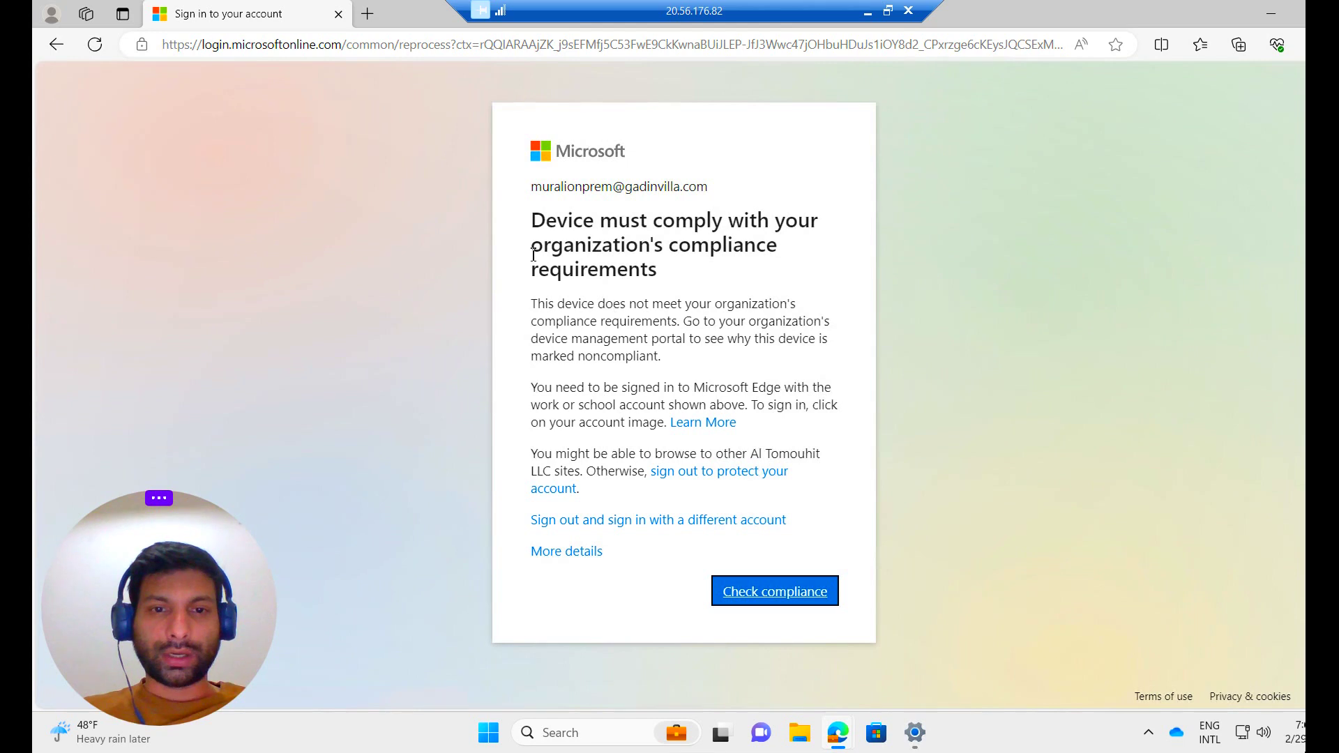
pyautogui.moveTo(534, 218); pyautogui.dragTo(799, 274)
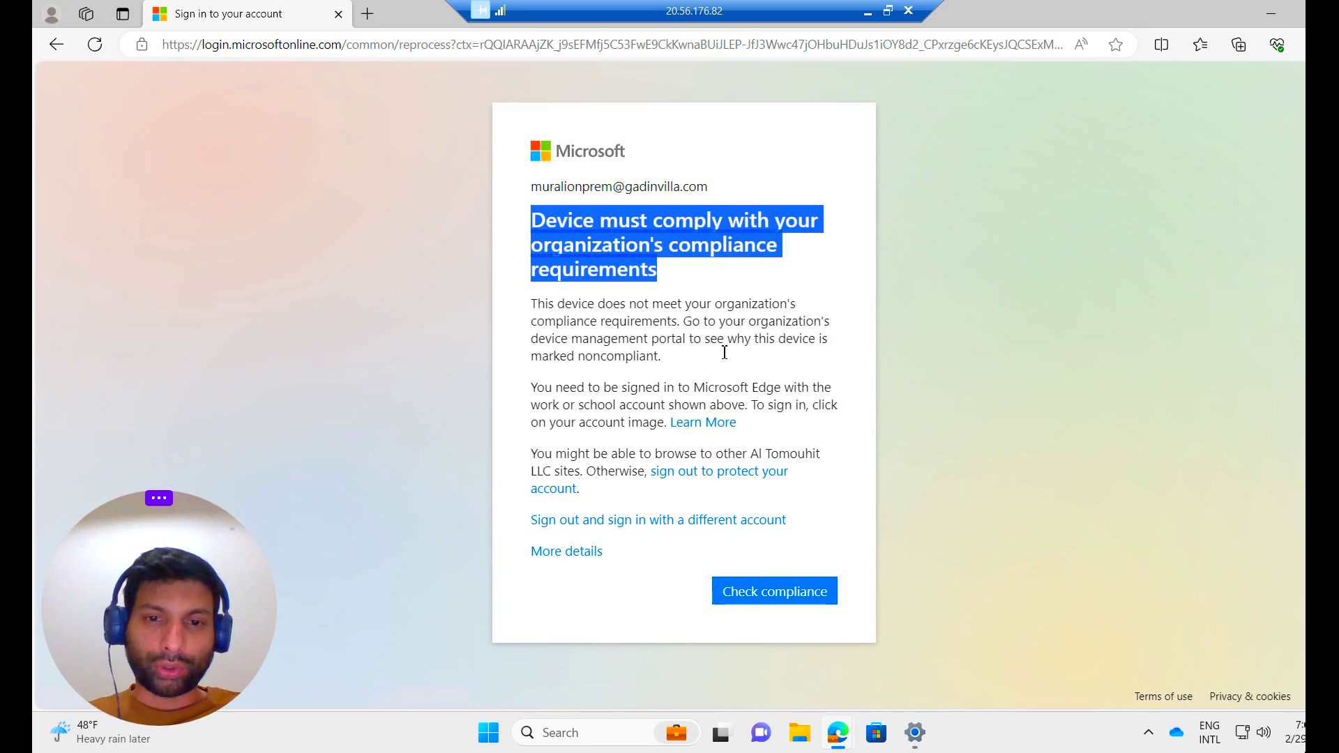
pyautogui.click(672, 366)
pyautogui.moveTo(668, 367); pyautogui.dragTo(531, 317)
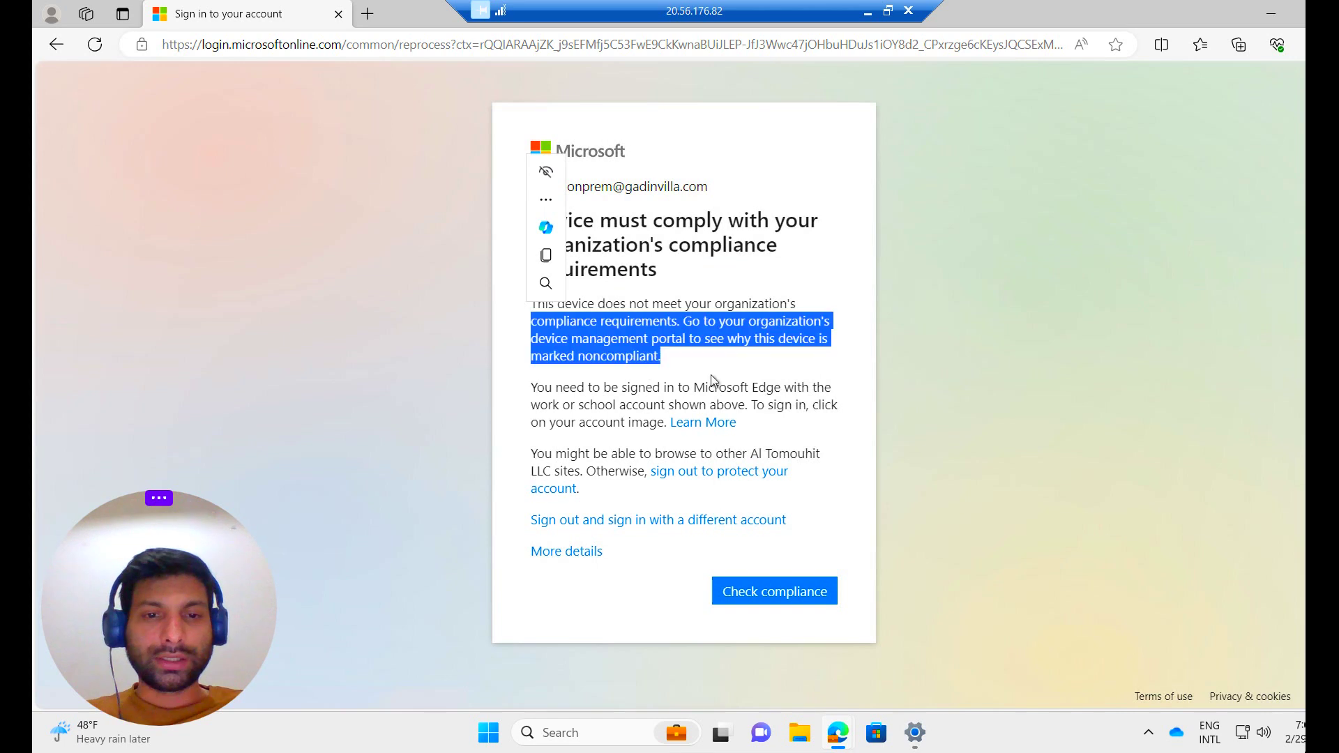
pyautogui.click(701, 362)
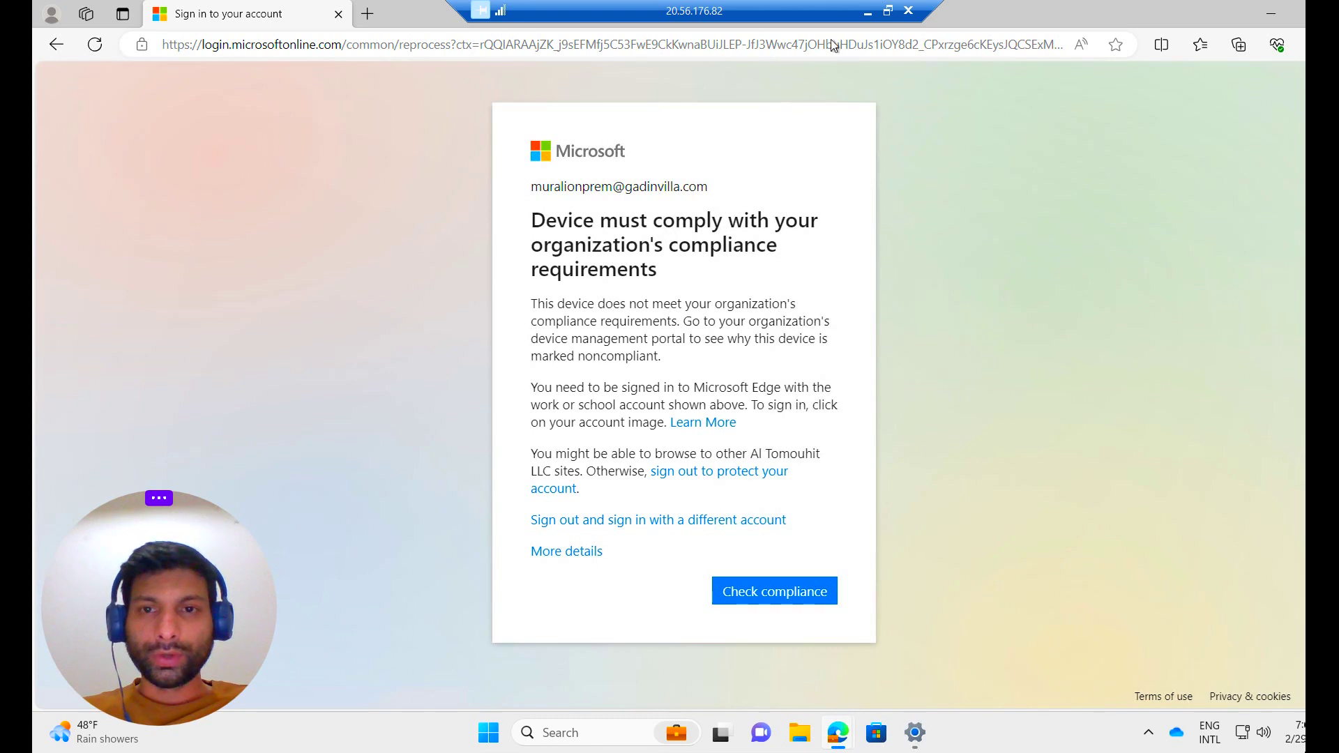
# Return to the Intune admin center in the local browser and review the Compliance Restriction policy's Client apps condition and Grant control.
pyautogui.click(867, 12)
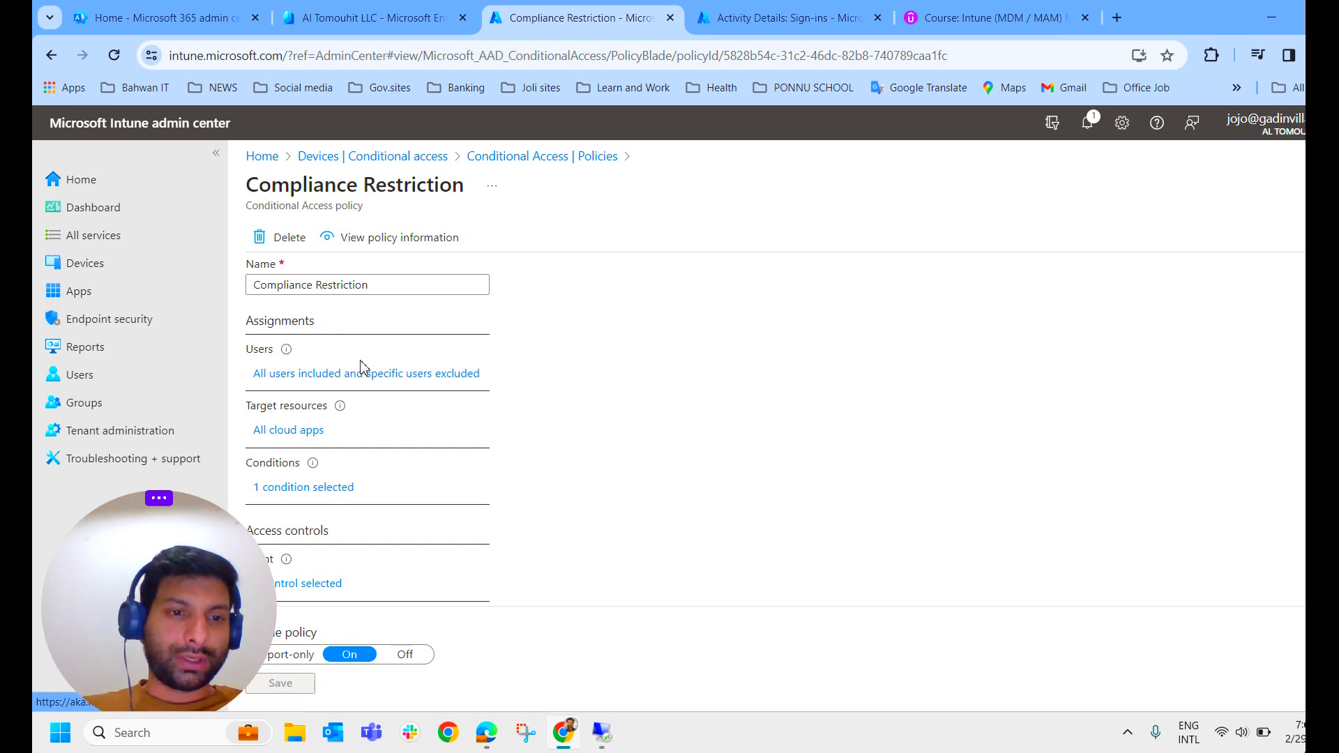
pyautogui.moveTo(189, 571); pyautogui.dragTo(1178, 517)
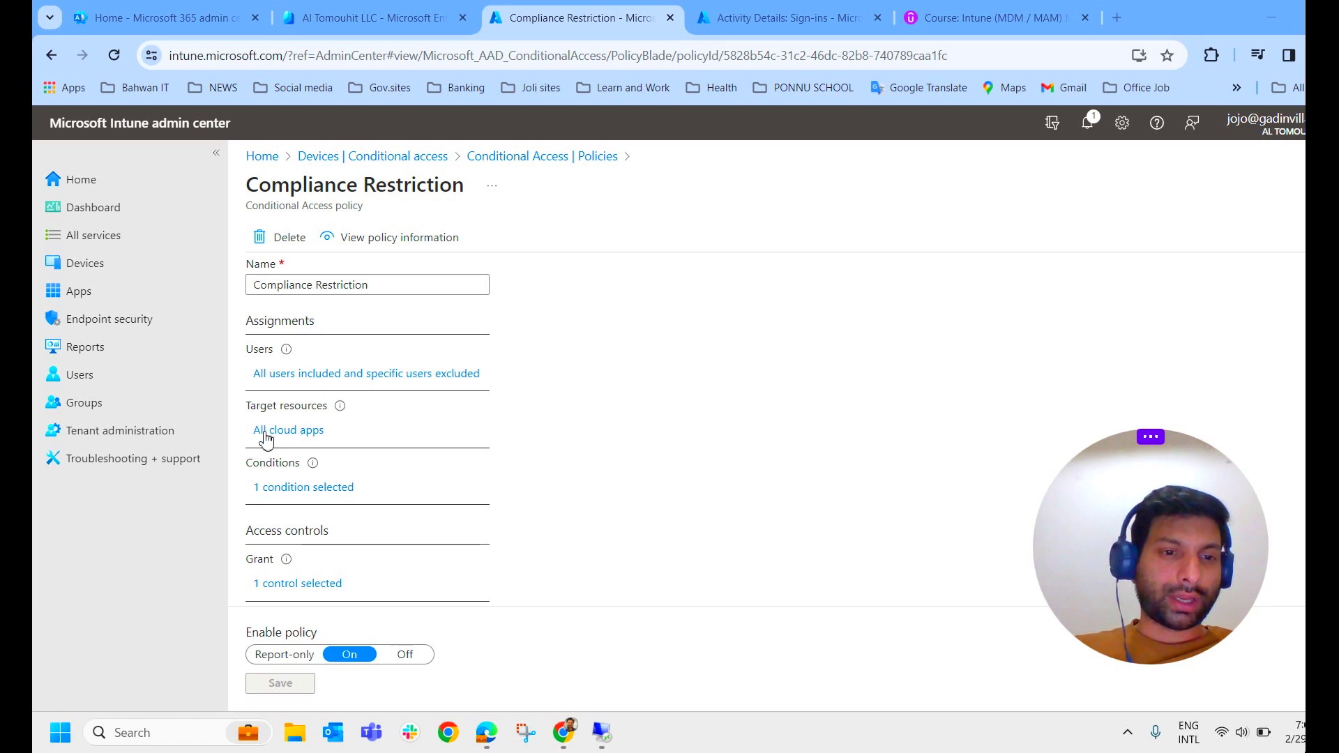
pyautogui.click(328, 491)
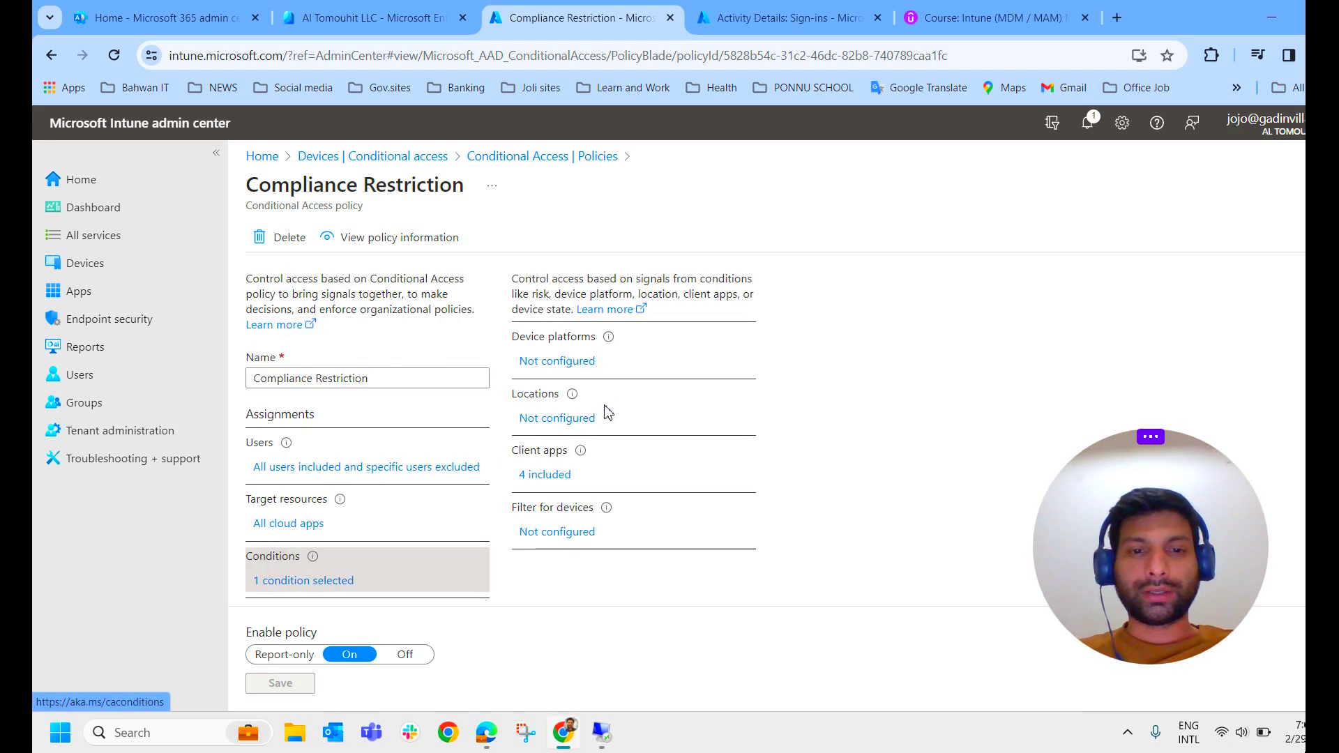
pyautogui.scroll(-2, 558, 468)
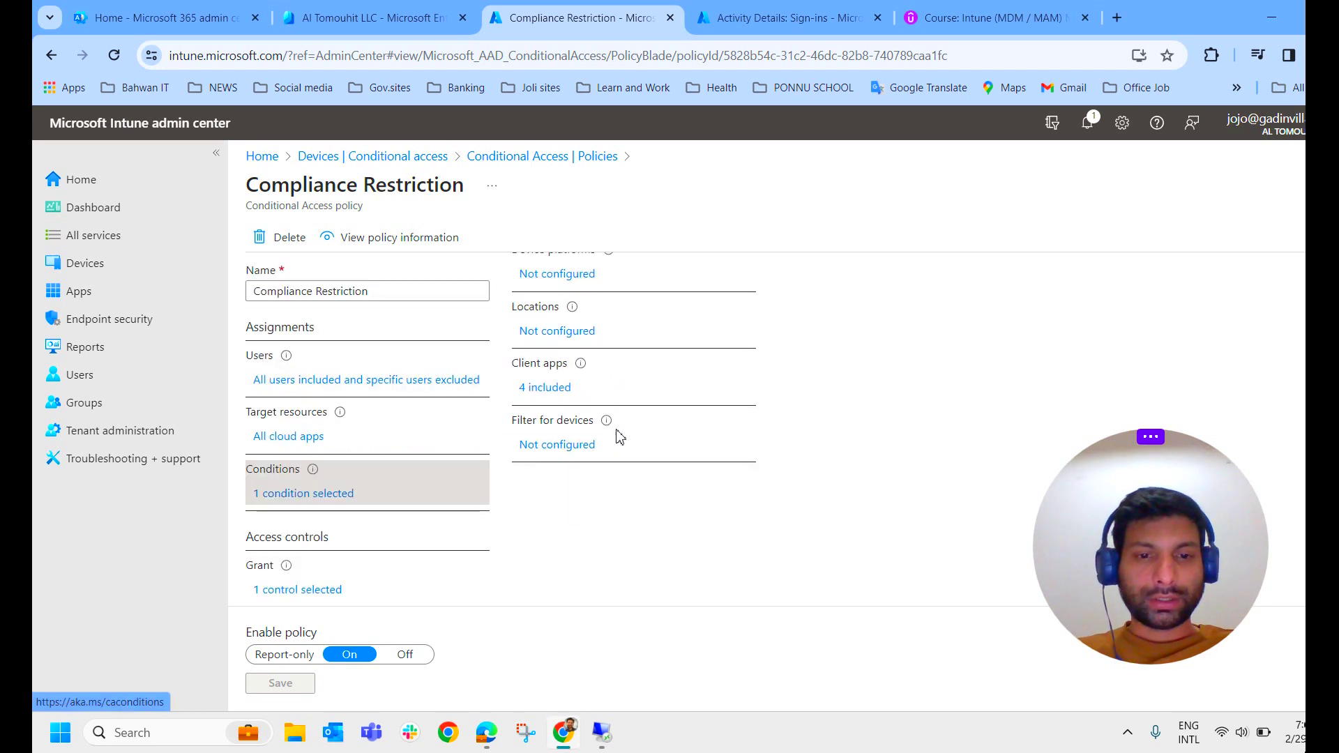
pyautogui.click(549, 388)
pyautogui.moveTo(1104, 482); pyautogui.dragTo(891, 331)
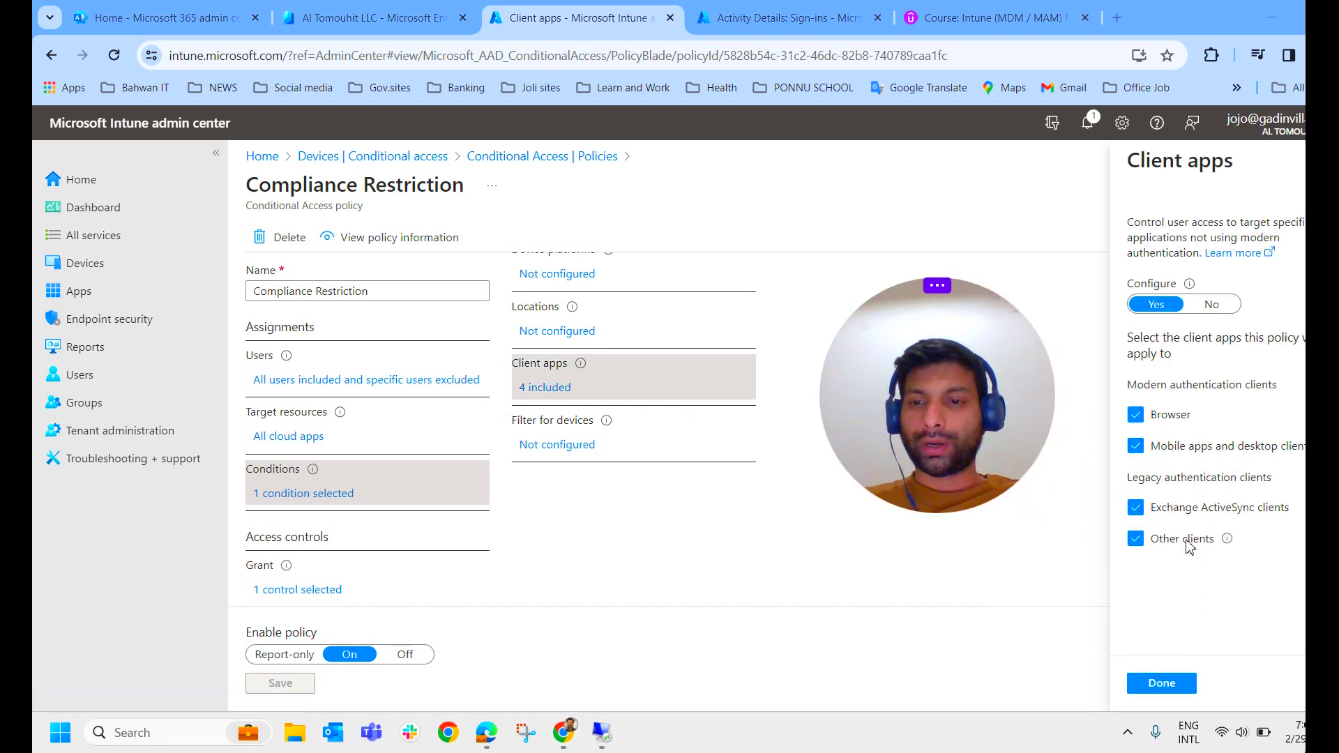
pyautogui.click(1172, 685)
pyautogui.scroll(-2, 274, 565)
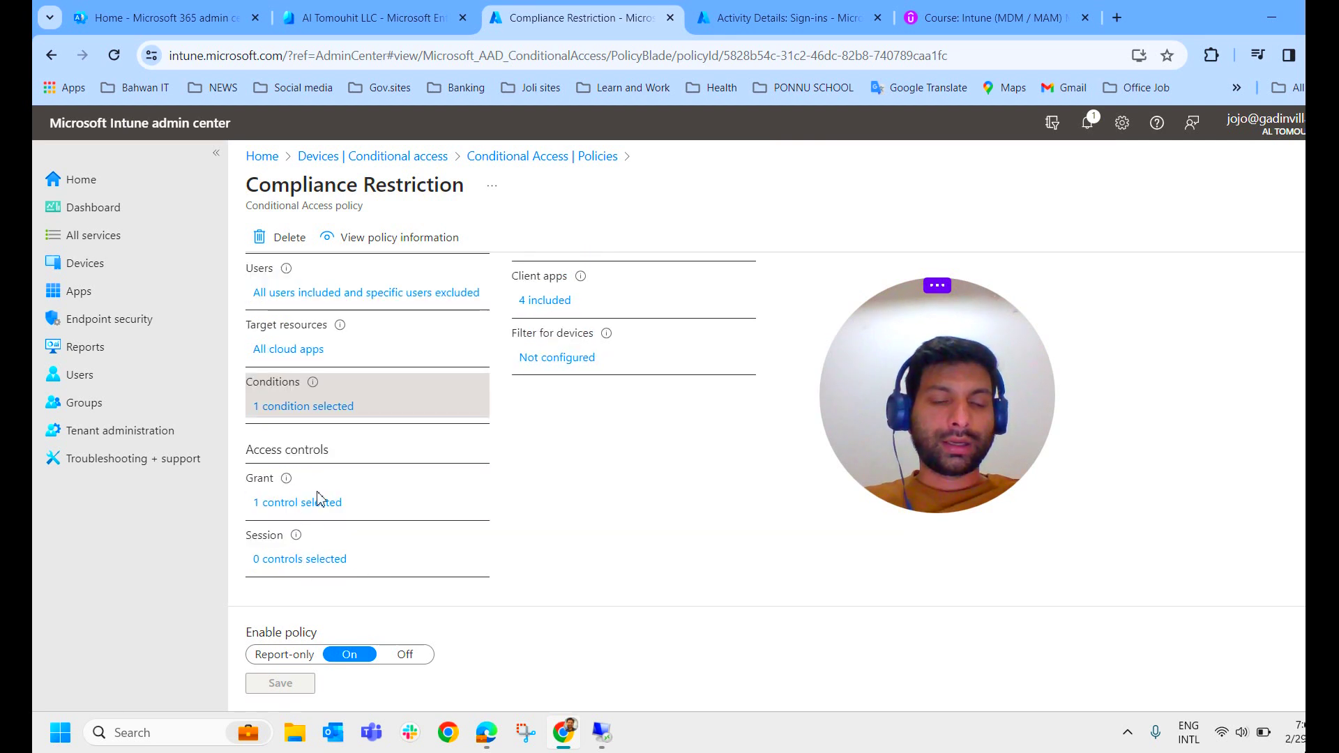
pyautogui.click(290, 504)
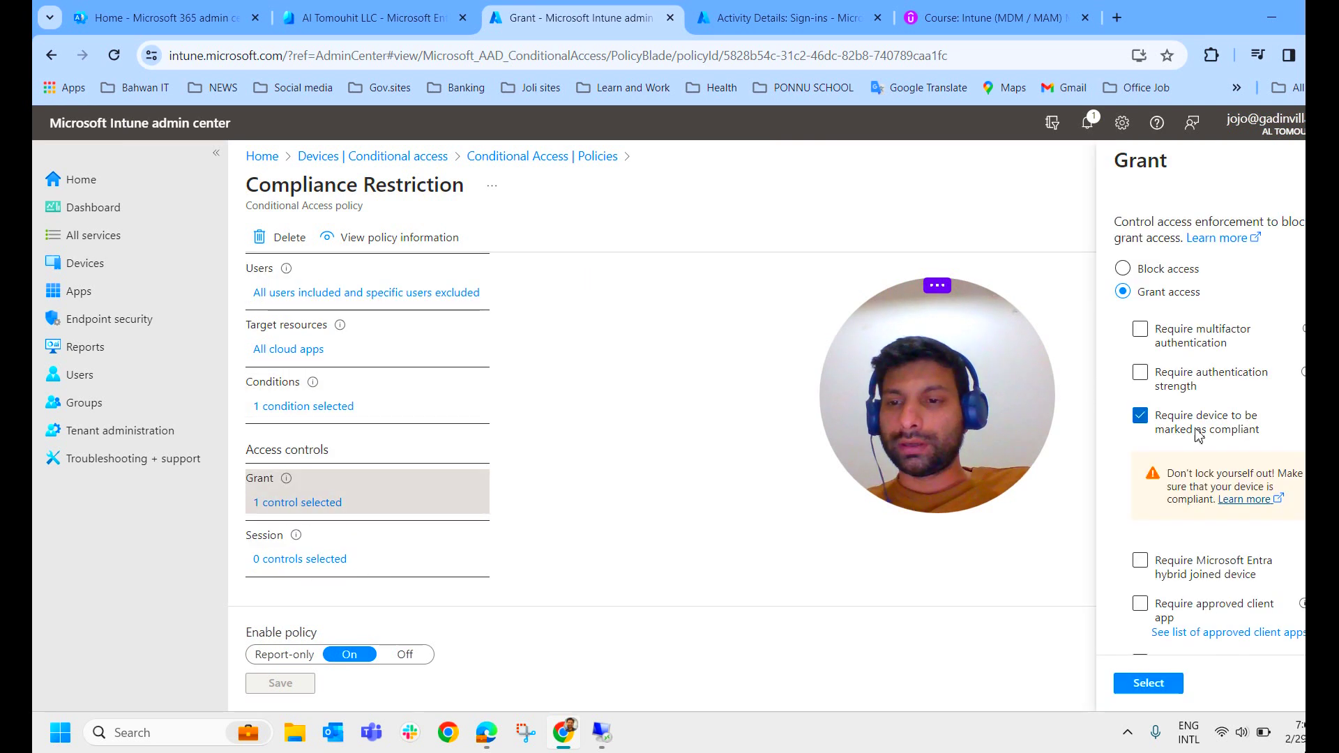